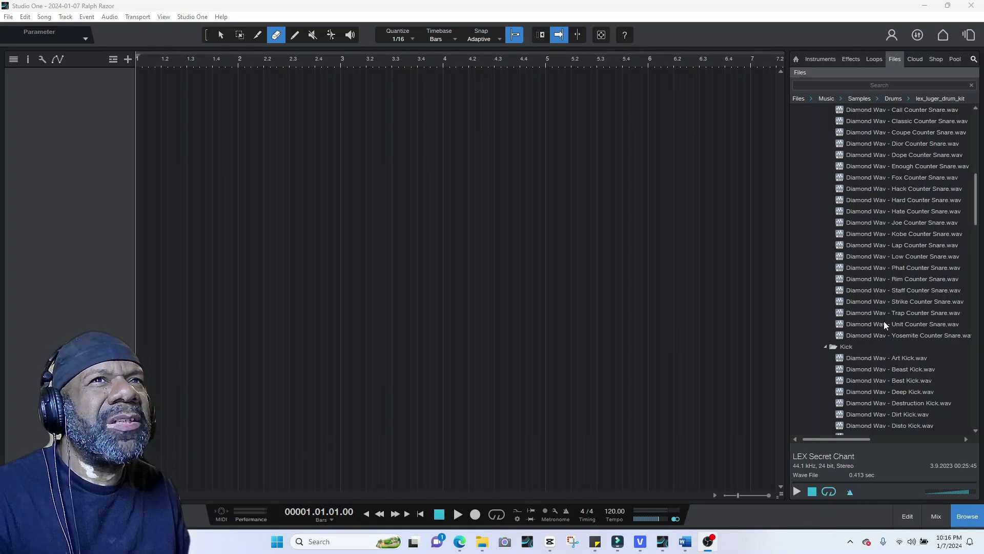
# - Look through the loop stem folders inside the __MACOSX copy of Cymatics - Nightmares Trap Melody Loops
pyautogui.scroll(4, 909, 286)
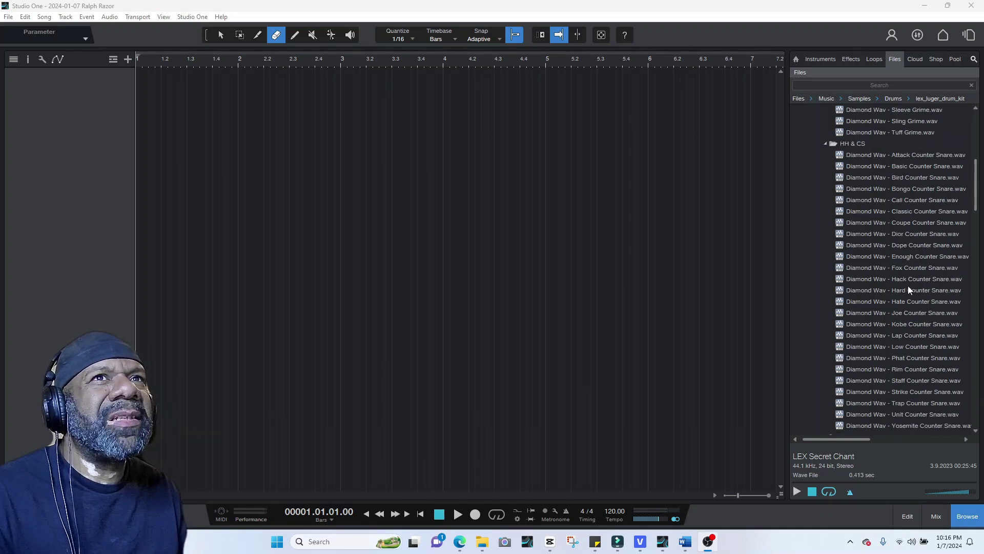
pyautogui.scroll(7, 908, 285)
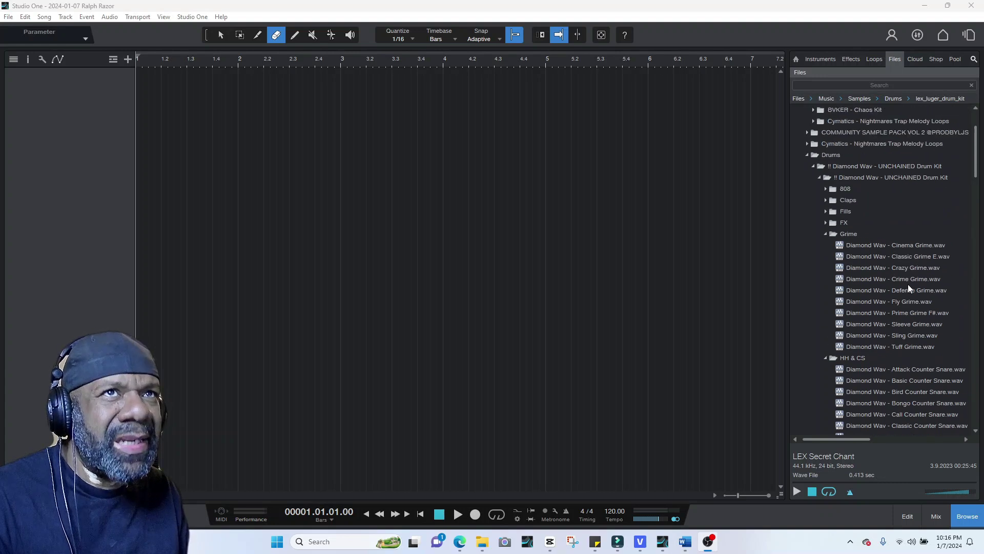
pyautogui.scroll(1, 907, 285)
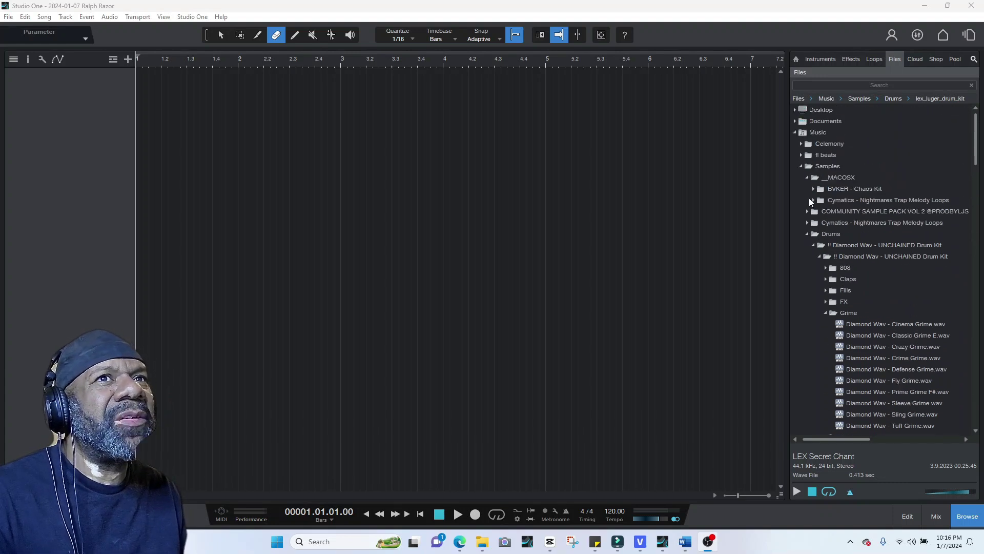
pyautogui.doubleClick(854, 200)
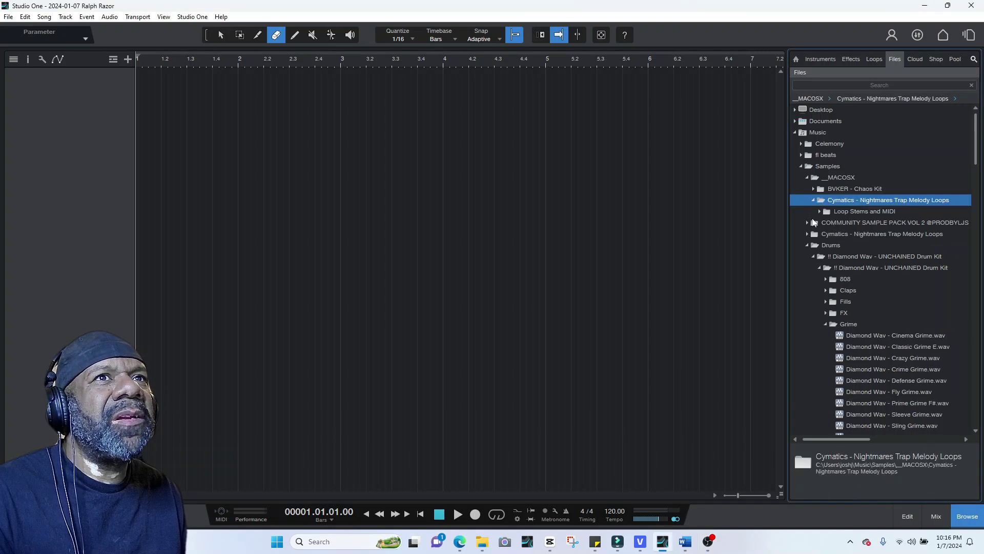
pyautogui.click(820, 212)
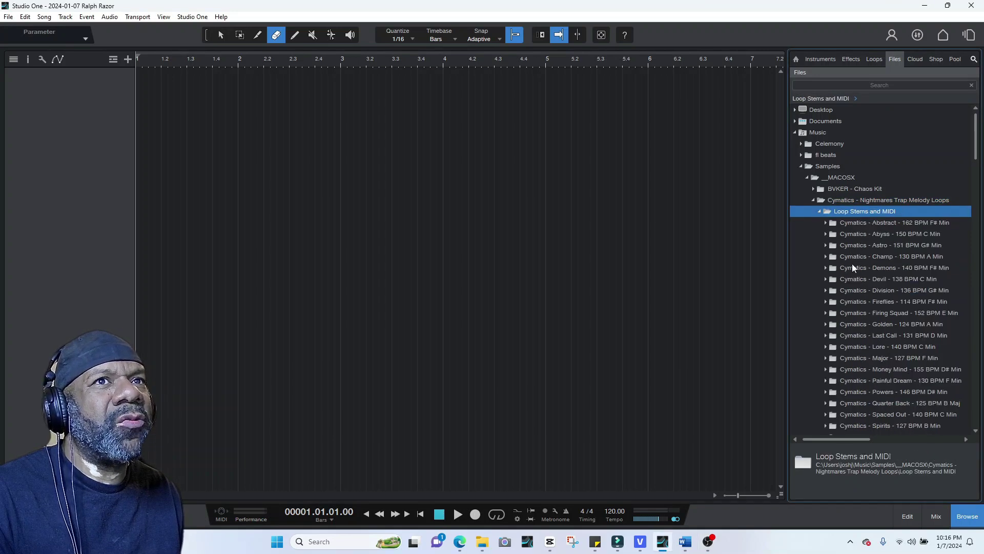
pyautogui.click(826, 245)
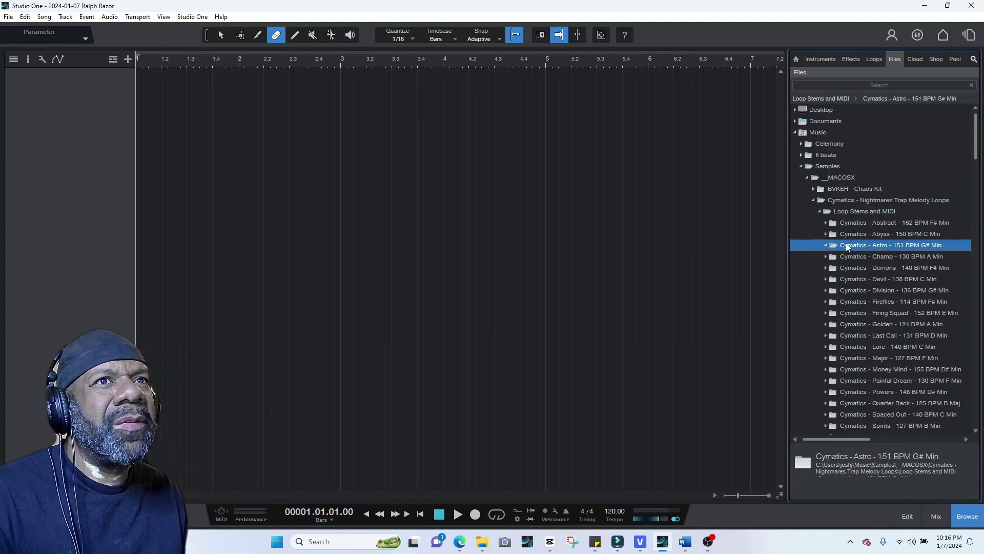
pyautogui.scroll(-3, 846, 300)
pyautogui.click(847, 299)
pyautogui.click(848, 300)
pyautogui.click(848, 319)
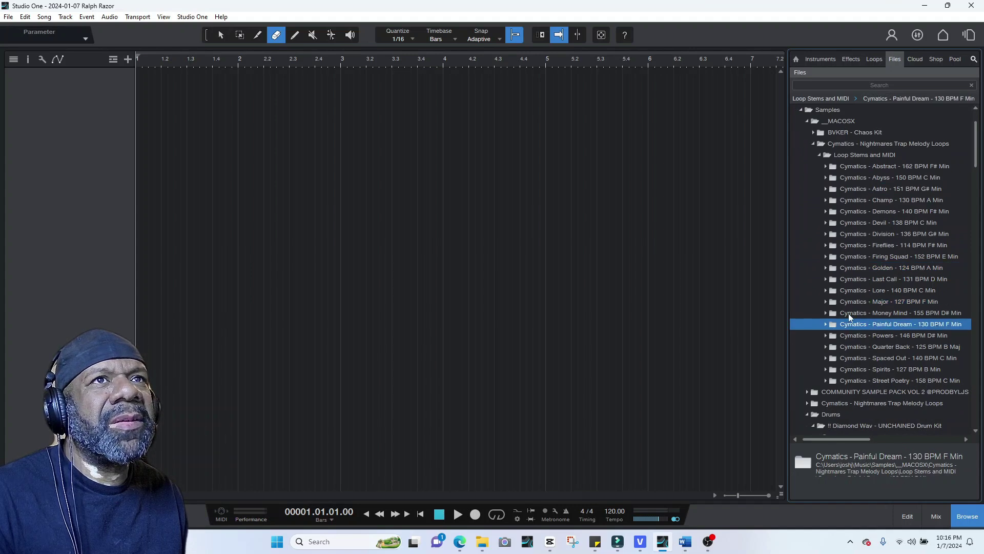
pyautogui.doubleClick(822, 146)
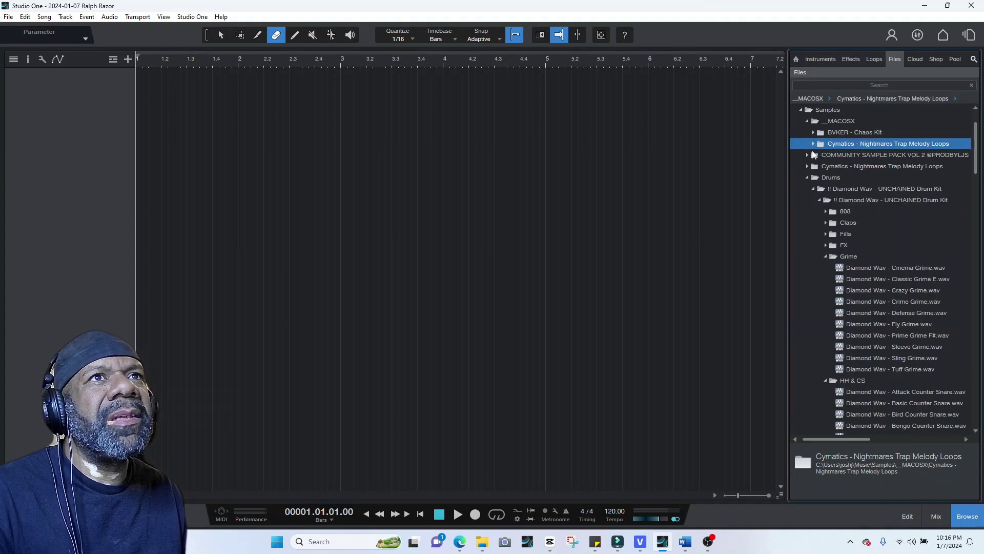
# - Preview the Cymatics - Major - 127 BPM F Min loop from the Cymatics - Nightmares Trap Melody Loops folder directly under Samples
pyautogui.doubleClick(813, 168)
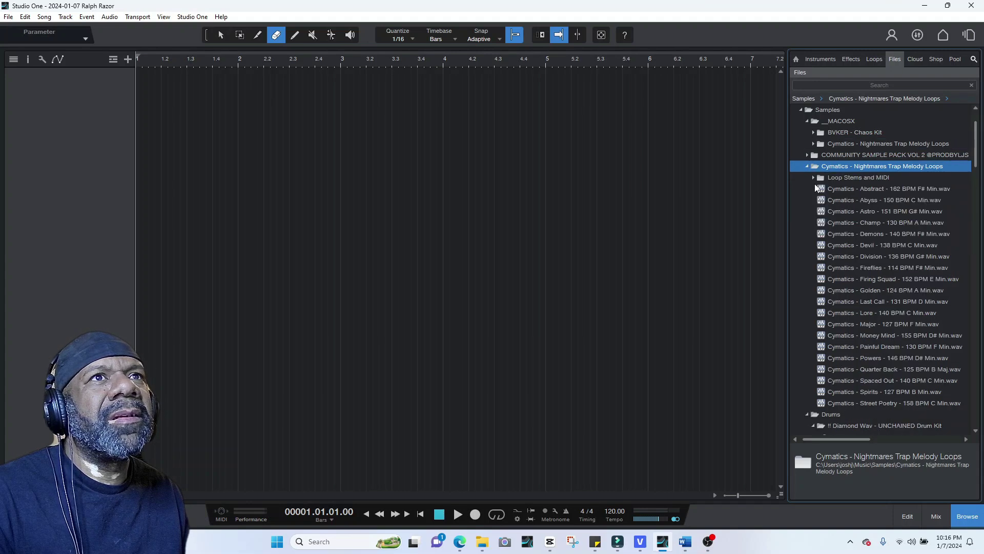
pyautogui.click(839, 212)
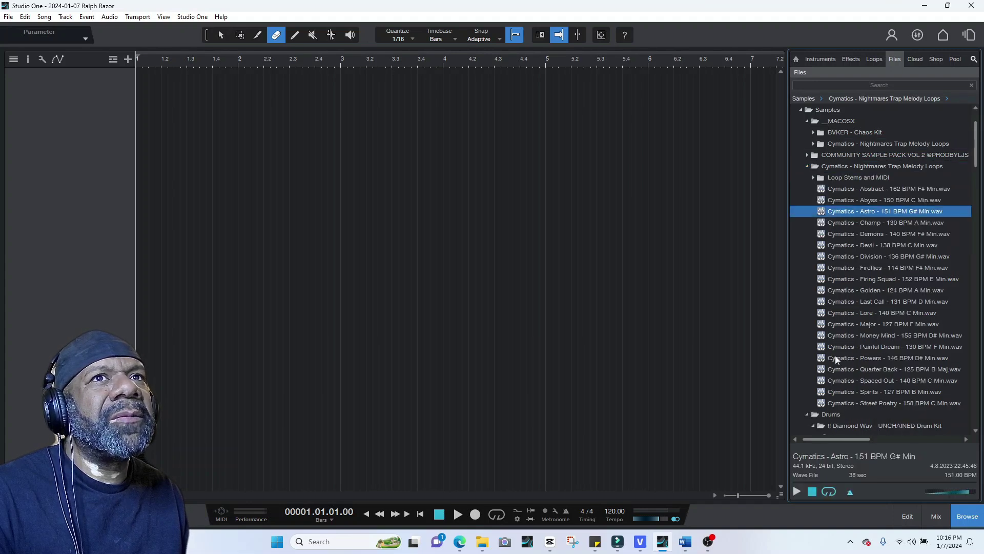
pyautogui.click(848, 324)
pyautogui.click(797, 491)
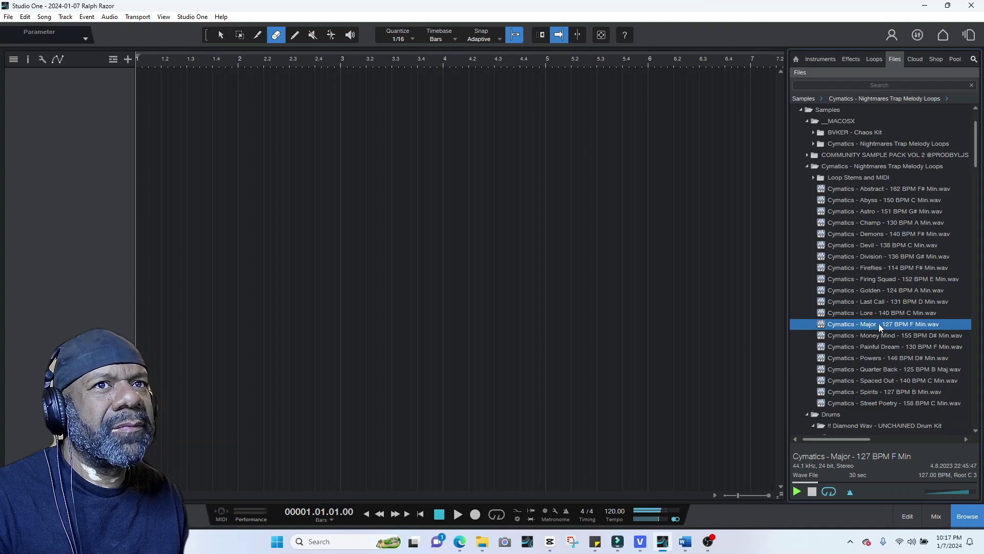
pyautogui.press('space')
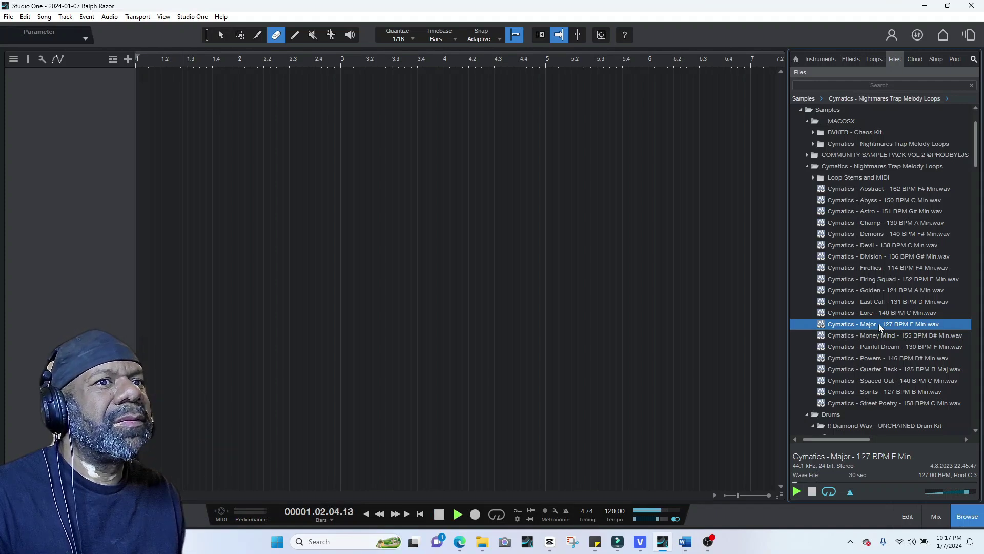
pyautogui.click(812, 495)
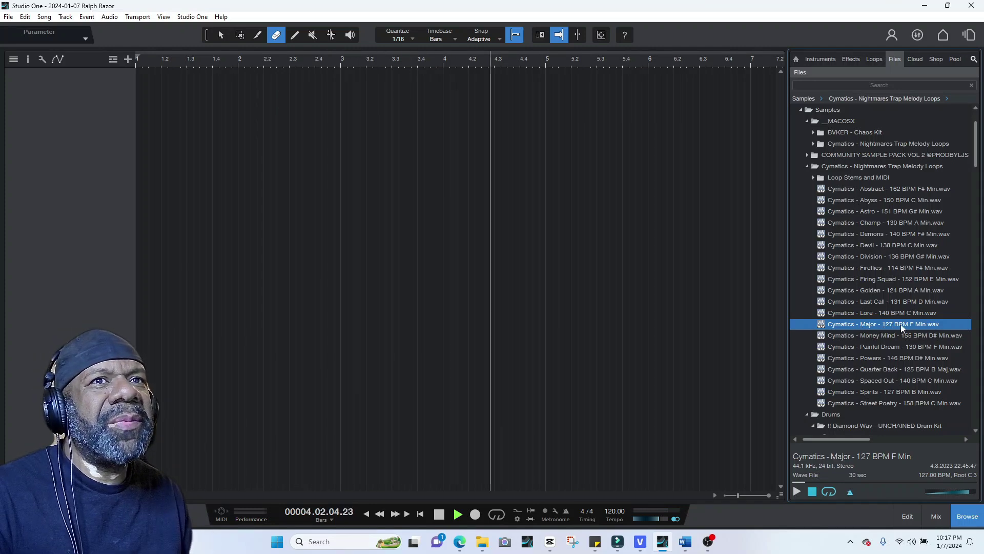
# - Place the Cymatics - Major - 127 BPM F Min loop on a new audio track at bar 1 and hide the browser
pyautogui.moveTo(909, 324); pyautogui.dragTo(145, 87)
pyautogui.press('space')
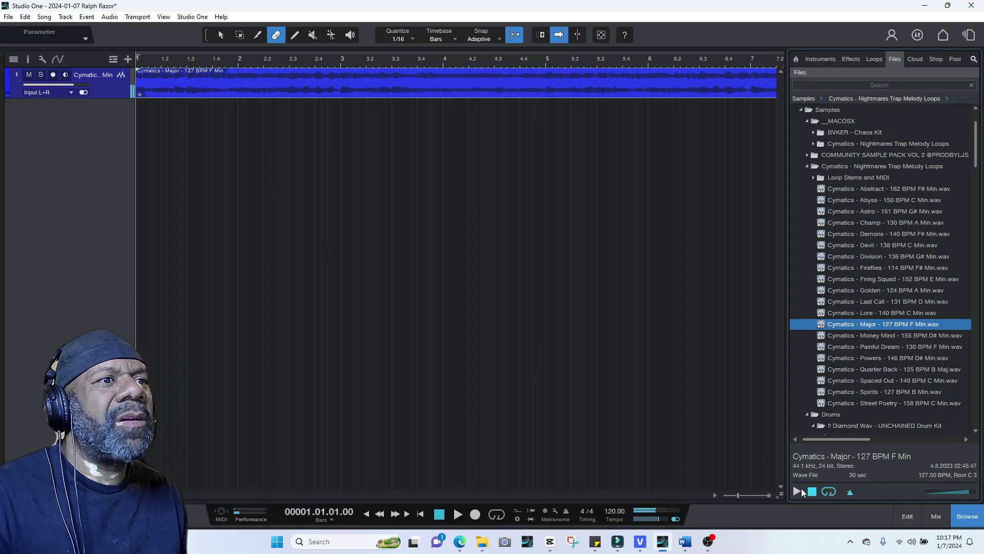
pyautogui.click(967, 516)
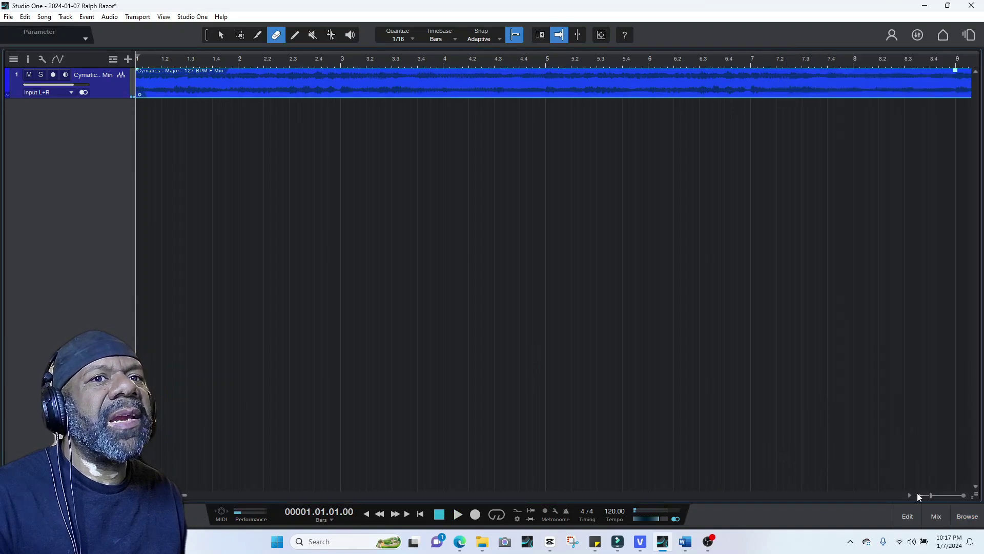
pyautogui.scroll(-5, 921, 495)
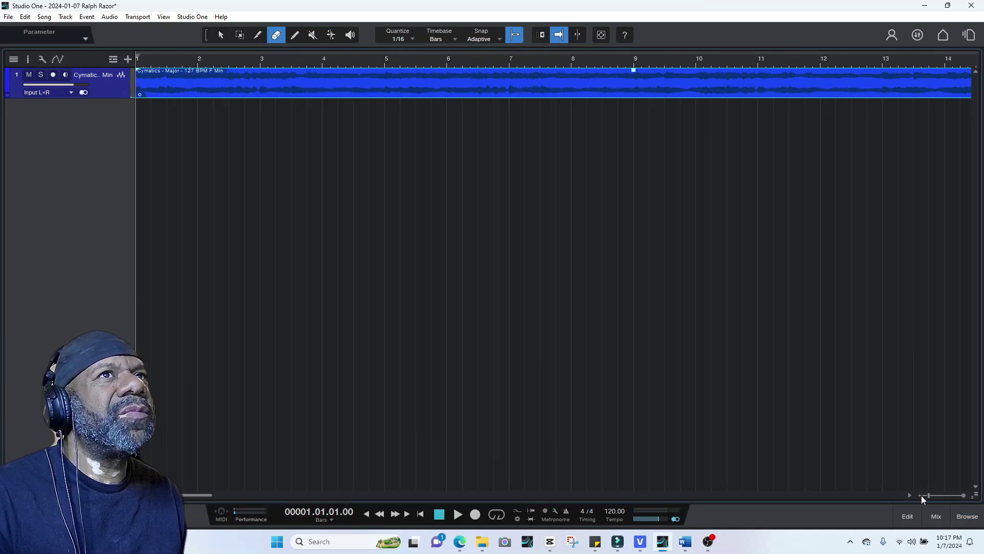
pyautogui.scroll(-6, 921, 495)
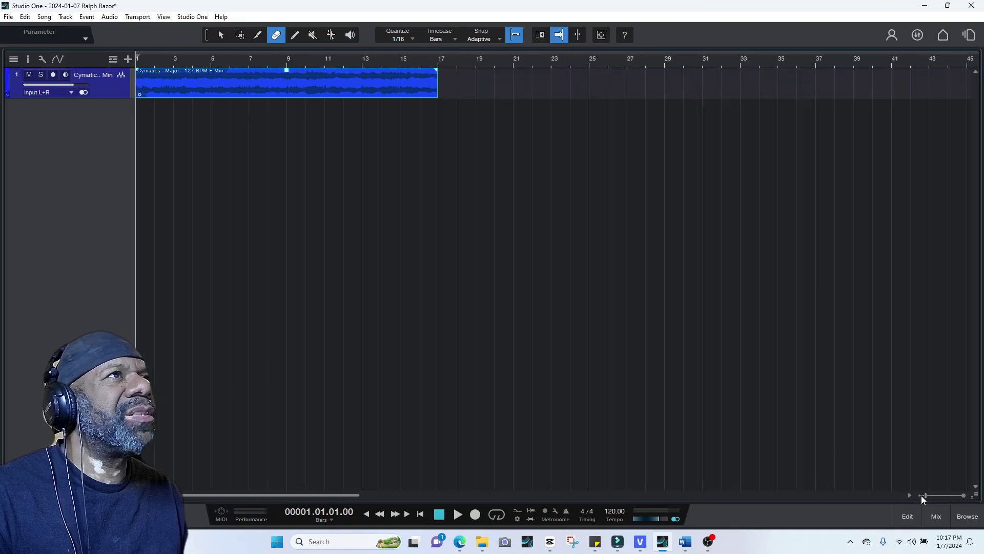
# - Set the song tempo to 127 BPM and play the loop from the start
pyautogui.press('space')
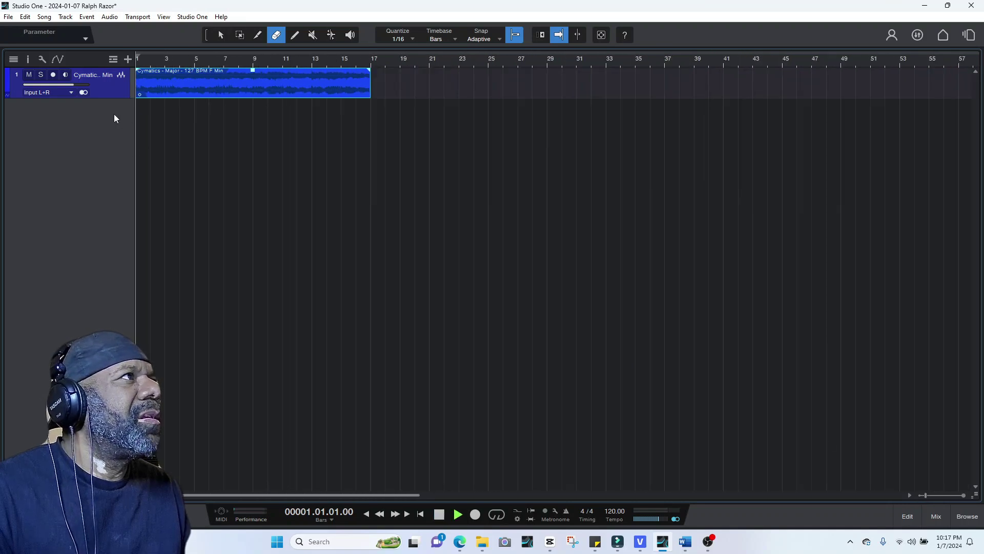
pyautogui.press('space')
pyautogui.click(611, 511)
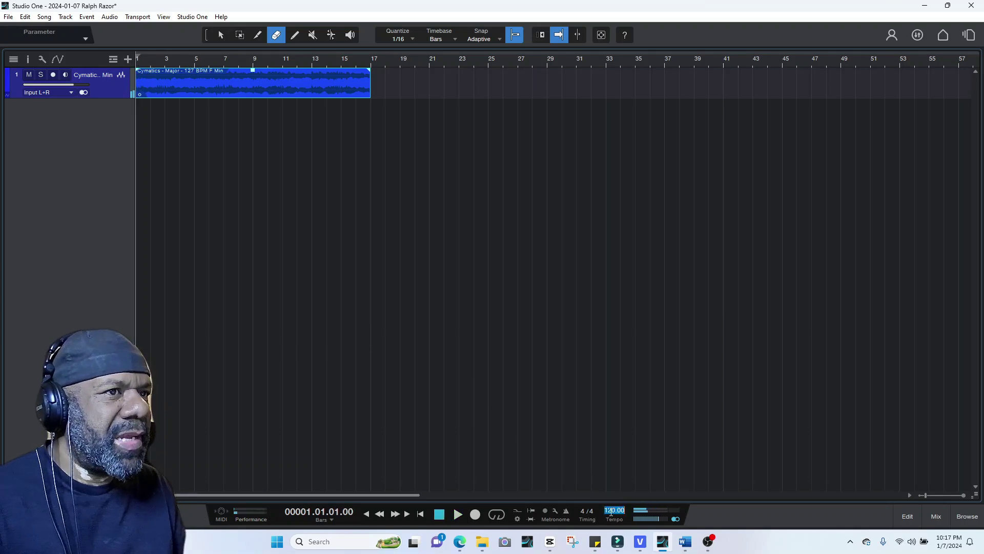
pyautogui.write('127')
pyautogui.press('Return')
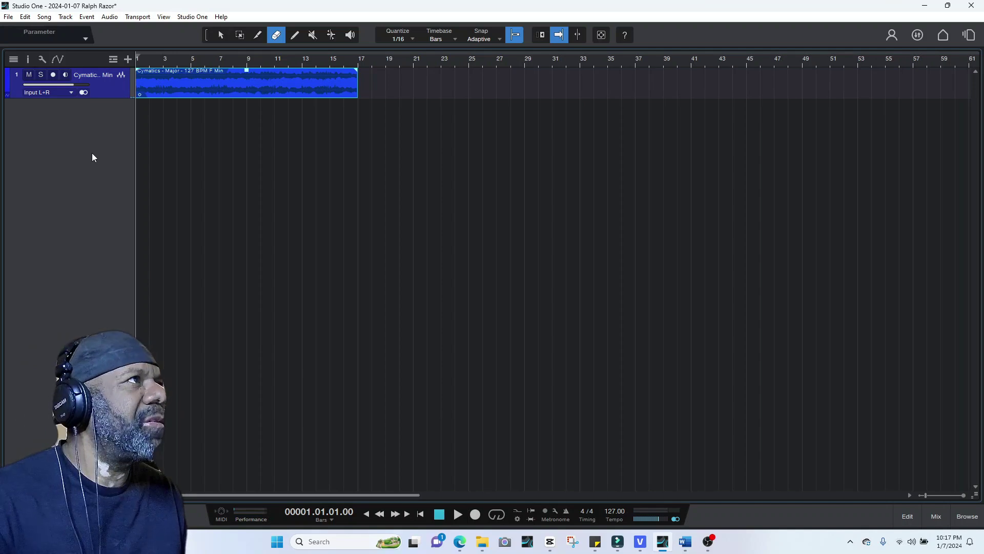
pyautogui.press('space')
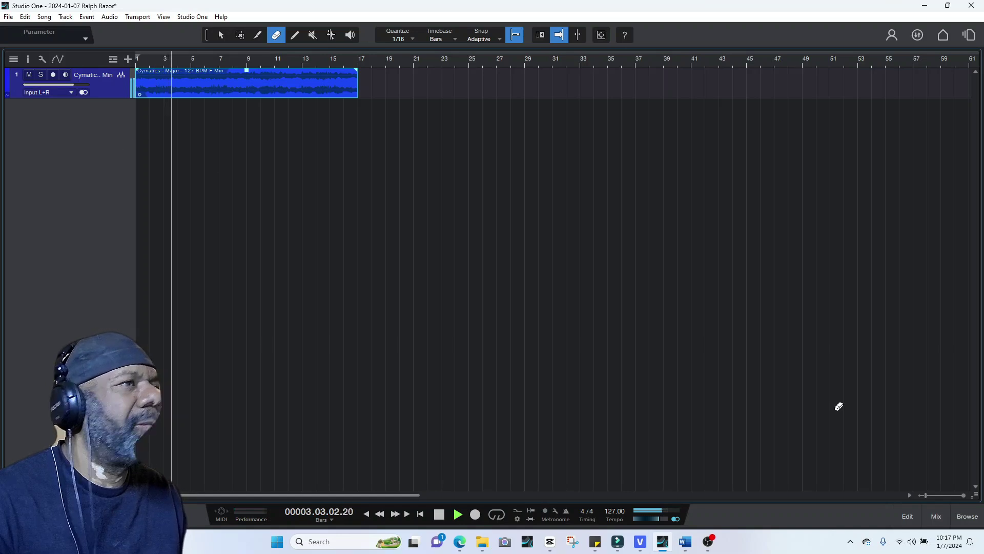
# - Stop playback and preview the Aviator 808 and Nine 909 A samples from the Diamond Wav - UNCHAINED Drum Kit's 808 folder
pyautogui.click(967, 516)
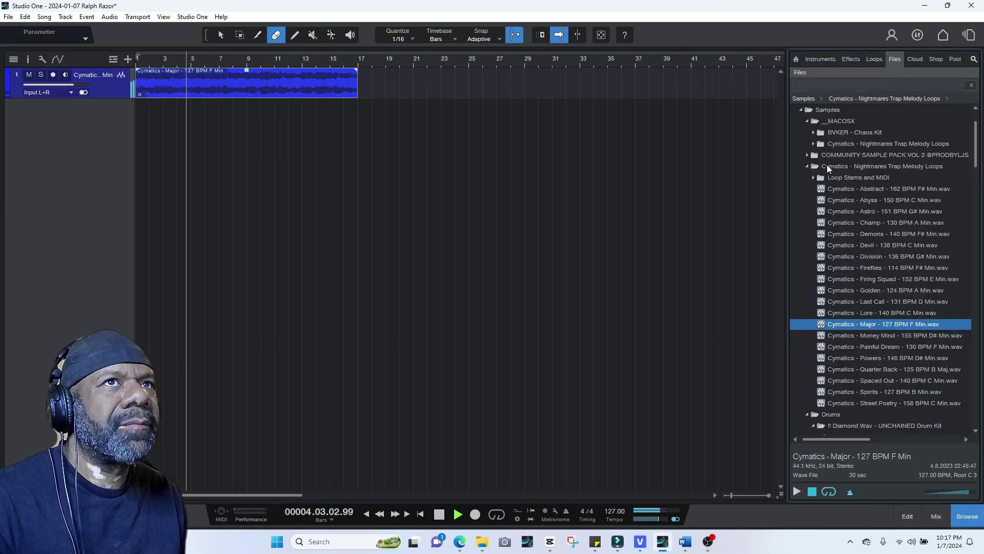
pyautogui.click(806, 166)
pyautogui.press('space')
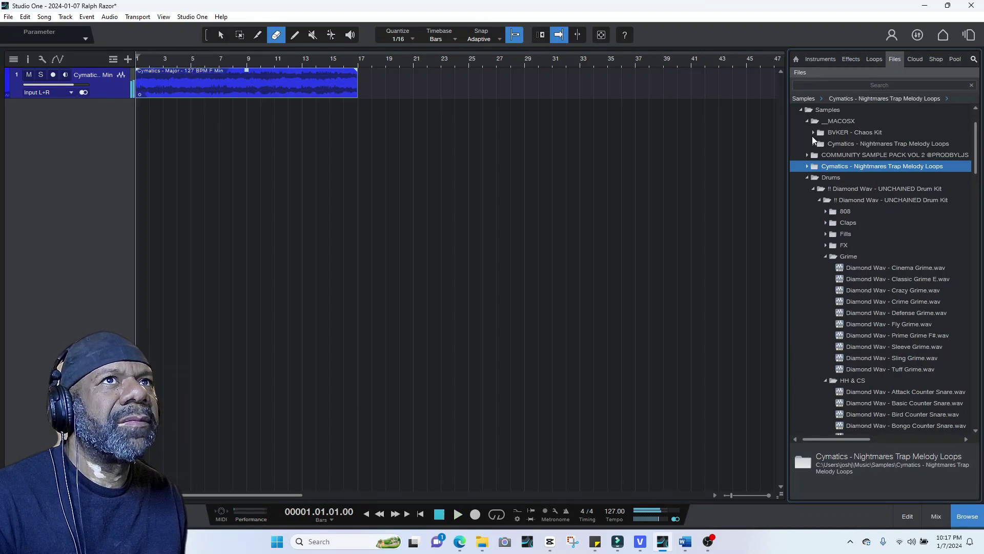
pyautogui.click(825, 212)
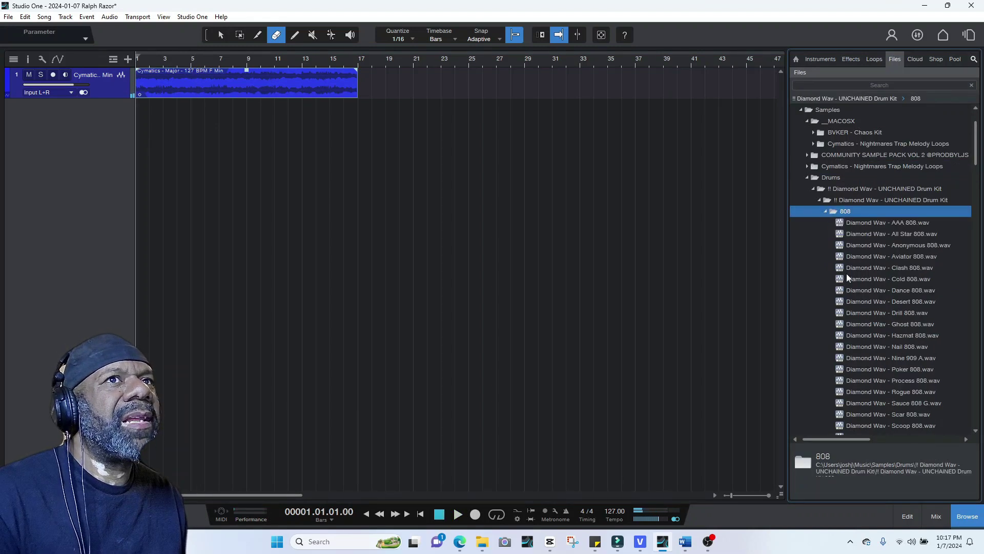
pyautogui.click(856, 261)
pyautogui.click(798, 490)
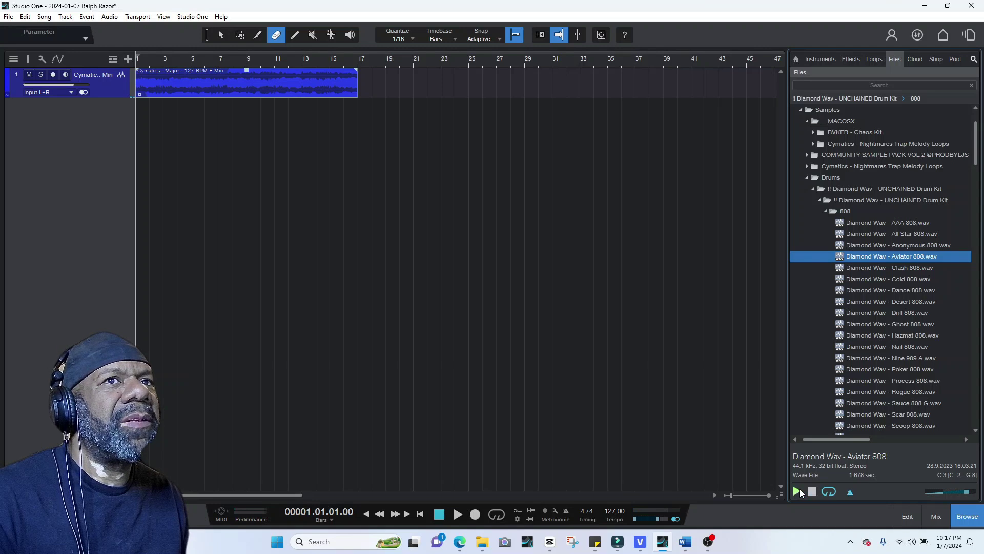
pyautogui.click(864, 357)
pyautogui.click(814, 189)
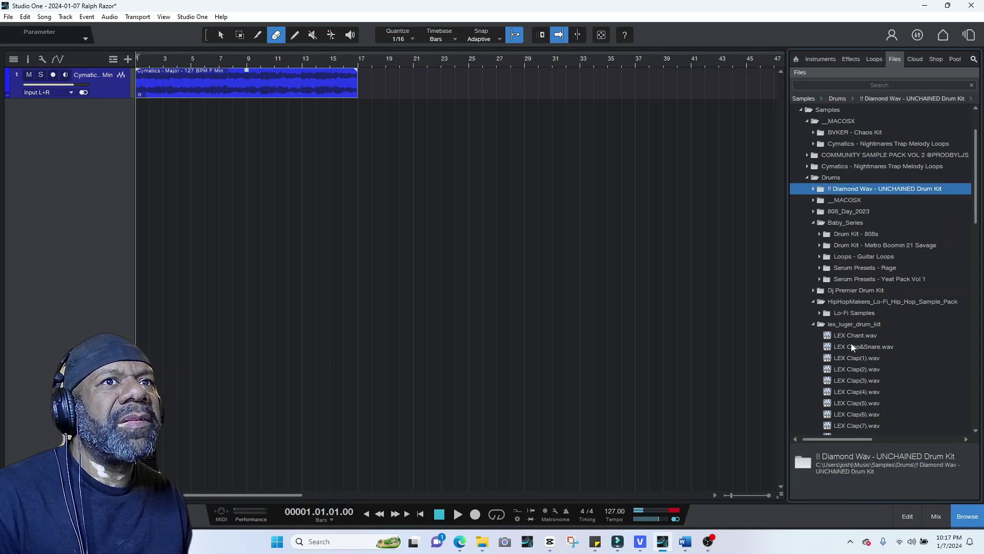
# - Preview LEX Clap(2), LEX HEAVY Kick LV1 and LEX HEAVY Kick LV2 from the lex_luger_drum_kit folder
pyautogui.scroll(-3, 851, 343)
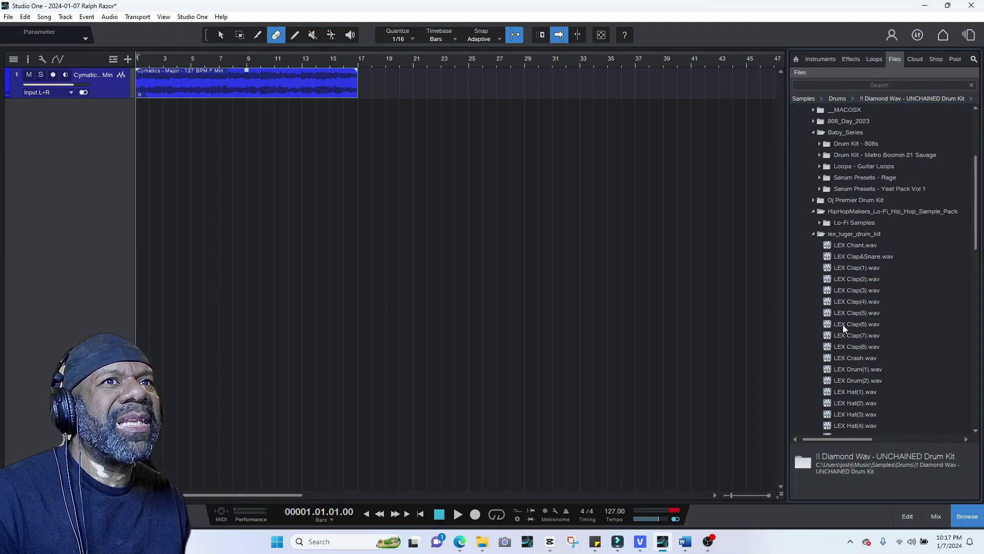
pyautogui.click(850, 283)
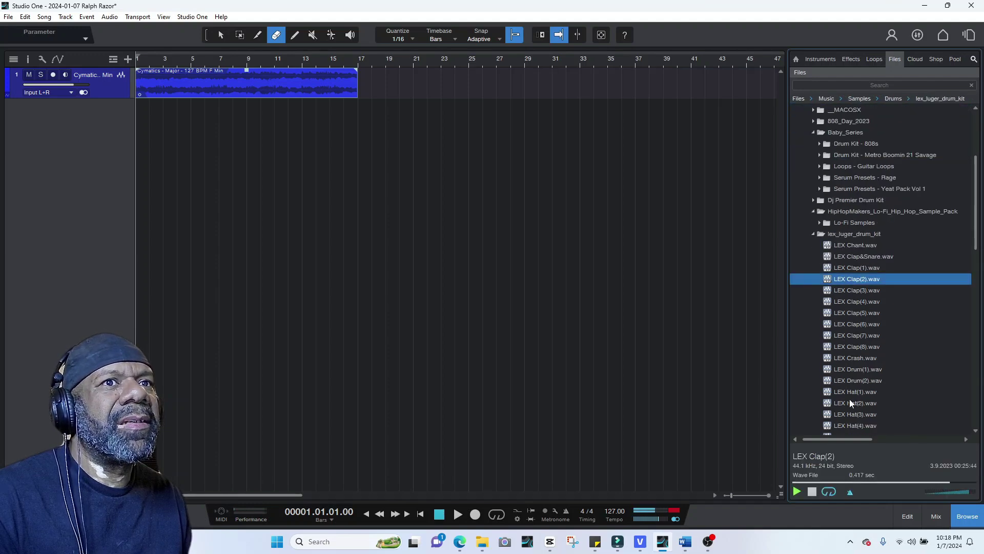
pyautogui.scroll(-2, 851, 389)
pyautogui.scroll(-2, 856, 389)
pyautogui.click(854, 358)
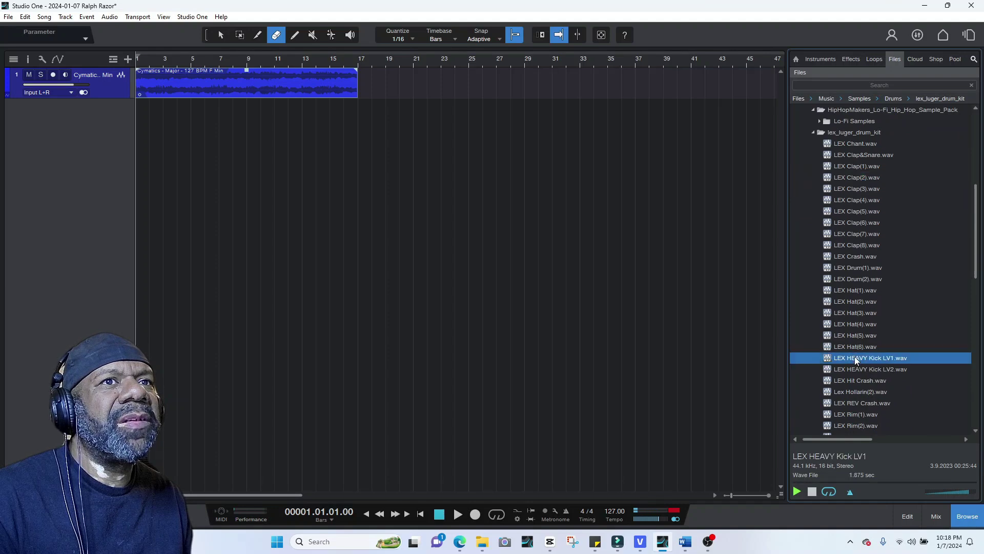
pyautogui.click(854, 369)
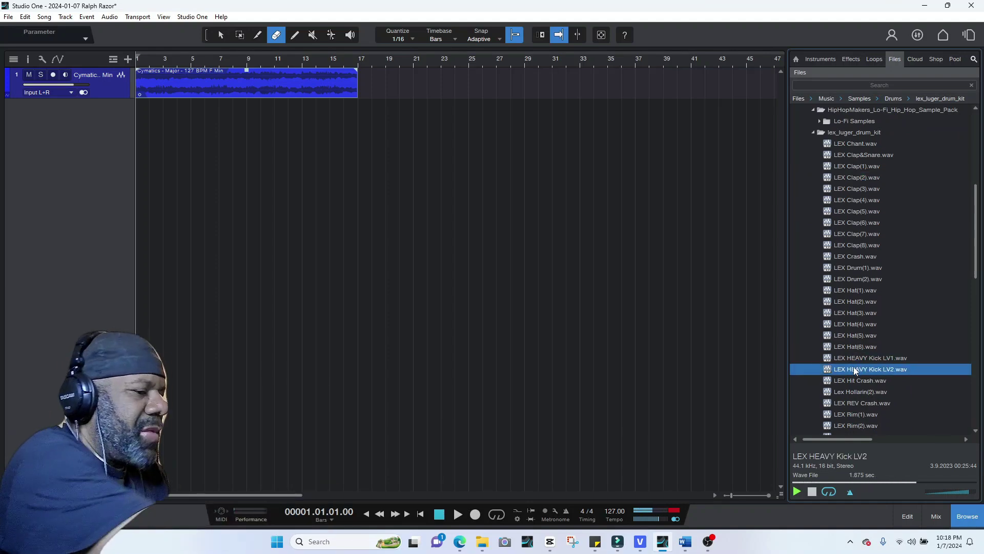
pyautogui.click(851, 360)
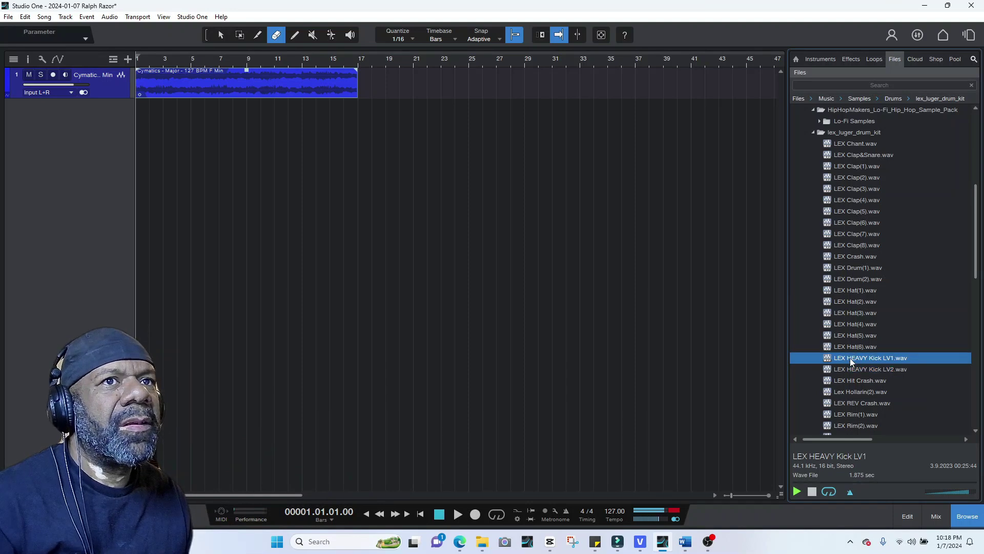
# - Preview LEX Trunk Shaker(3) and (5) from the Lex Luger kit and load LEX Trunk Shaker(5) into a new SampleOne instrument track
pyautogui.scroll(2, 848, 234)
pyautogui.scroll(-5, 847, 233)
pyautogui.scroll(-6, 854, 263)
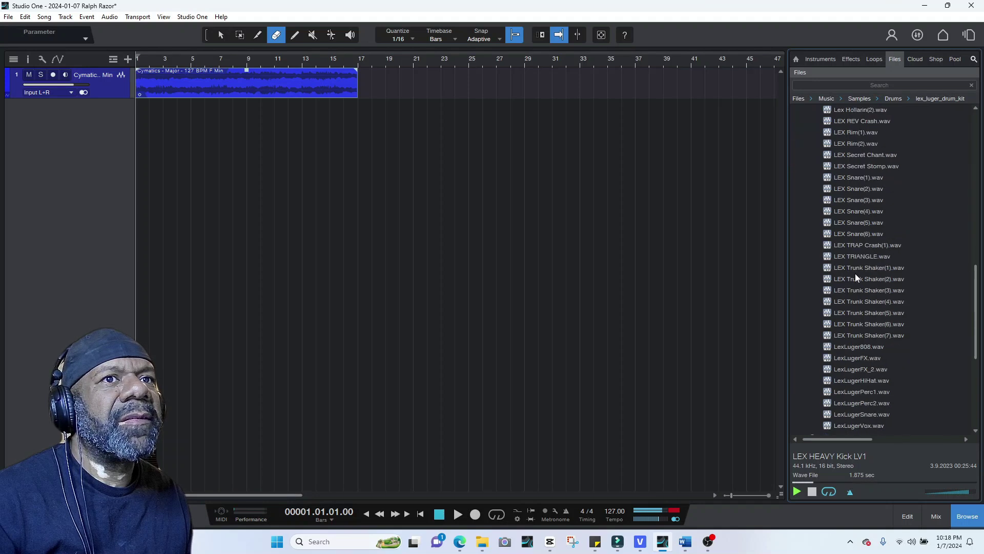
pyautogui.click(861, 291)
pyautogui.click(861, 313)
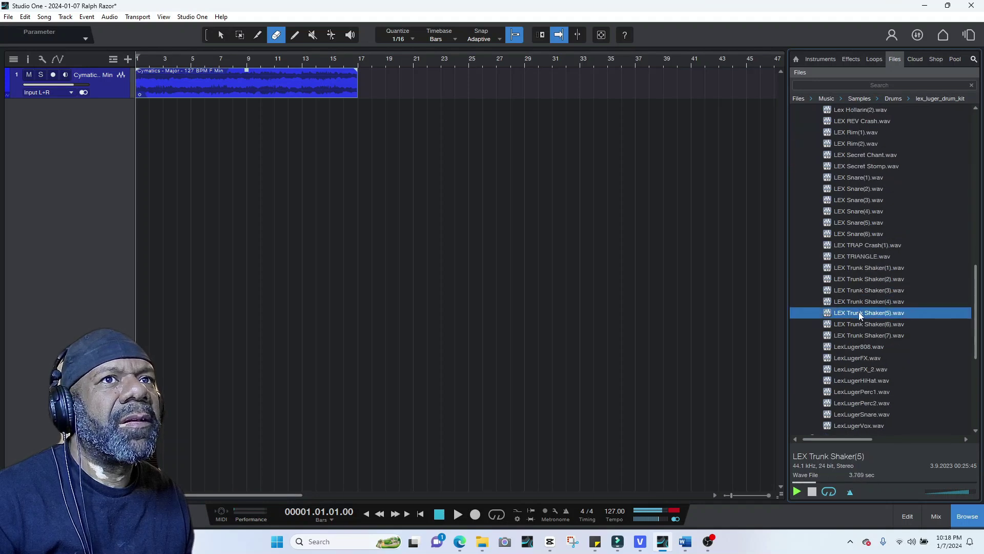
pyautogui.rightClick(861, 313)
pyautogui.click(877, 332)
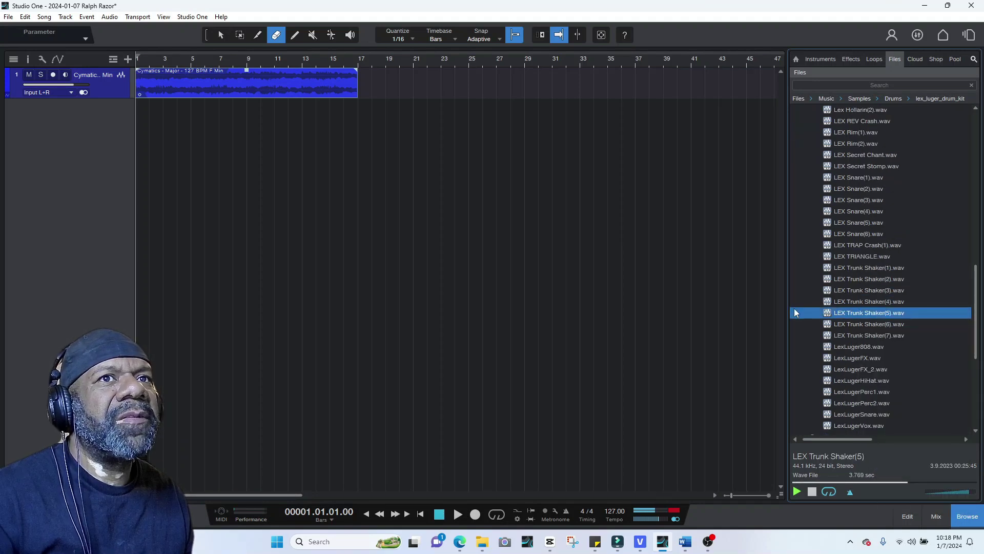
# - Preview LEX Snare(3) and load LEX HEAVY Kick LV1 into a new SampleOne instrument track
pyautogui.click(853, 203)
pyautogui.scroll(2, 860, 183)
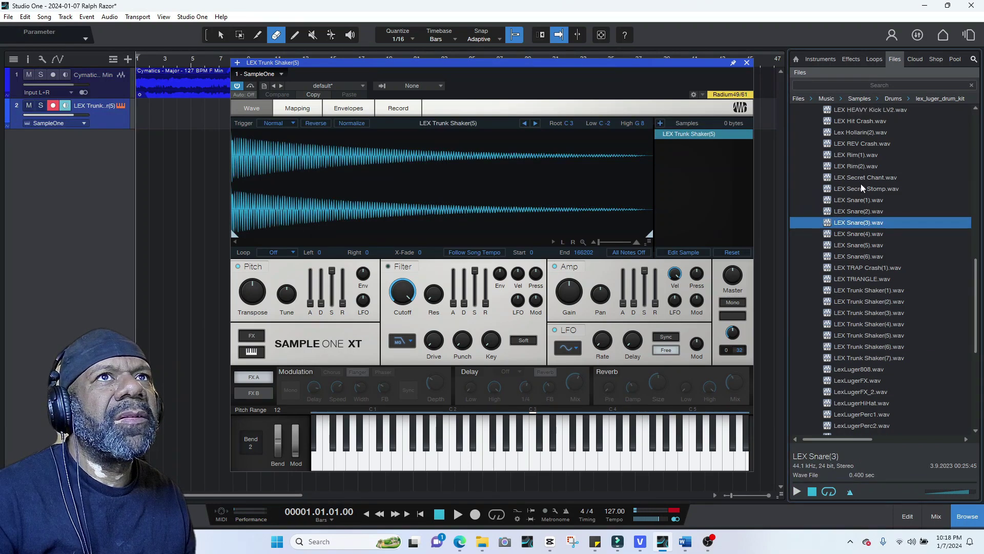
pyautogui.scroll(1, 860, 177)
pyautogui.click(861, 169)
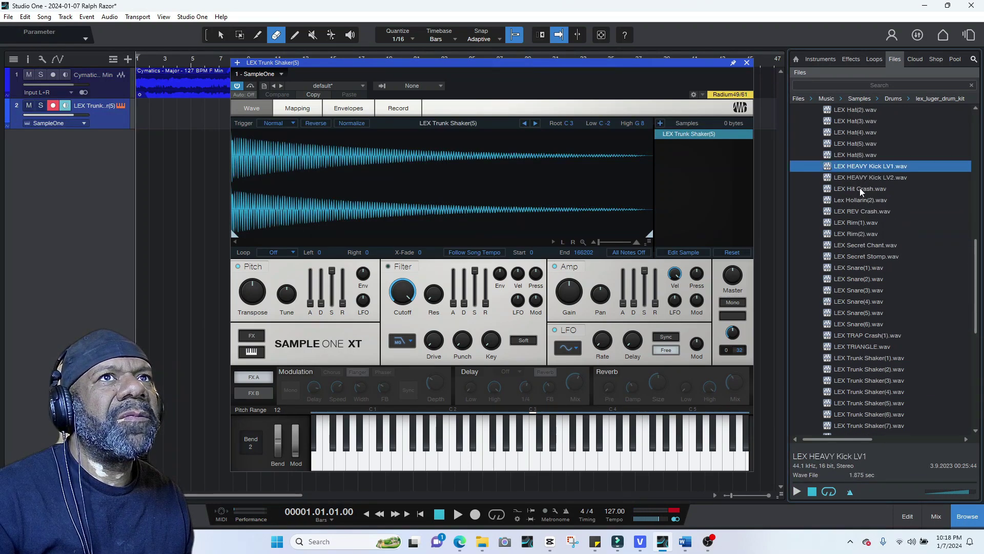
pyautogui.rightClick(868, 171)
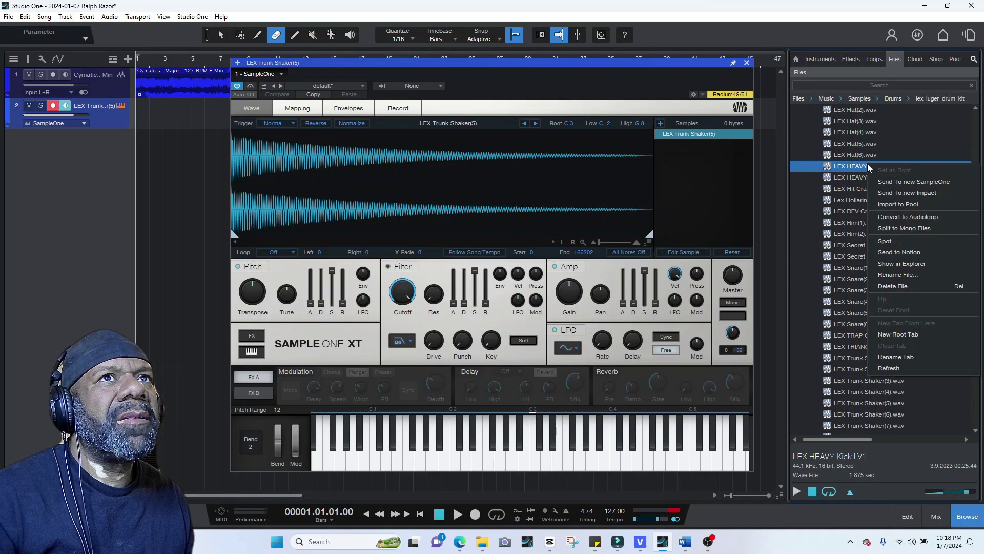
pyautogui.click(890, 183)
# - Preview LEX Hat(4) and load LEX Hat(2) into a new SampleOne instrument track
pyautogui.click(855, 133)
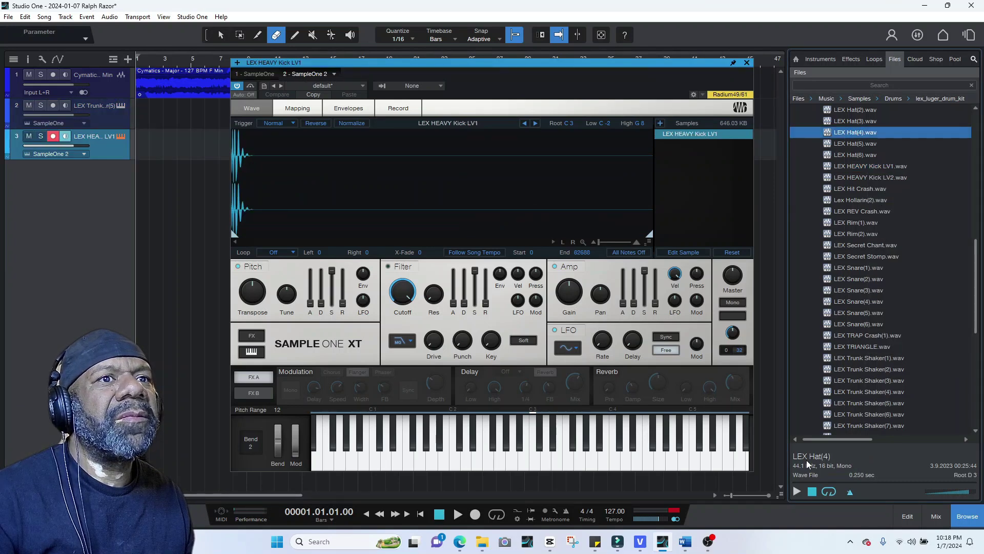
pyautogui.scroll(2, 861, 159)
pyautogui.click(862, 155)
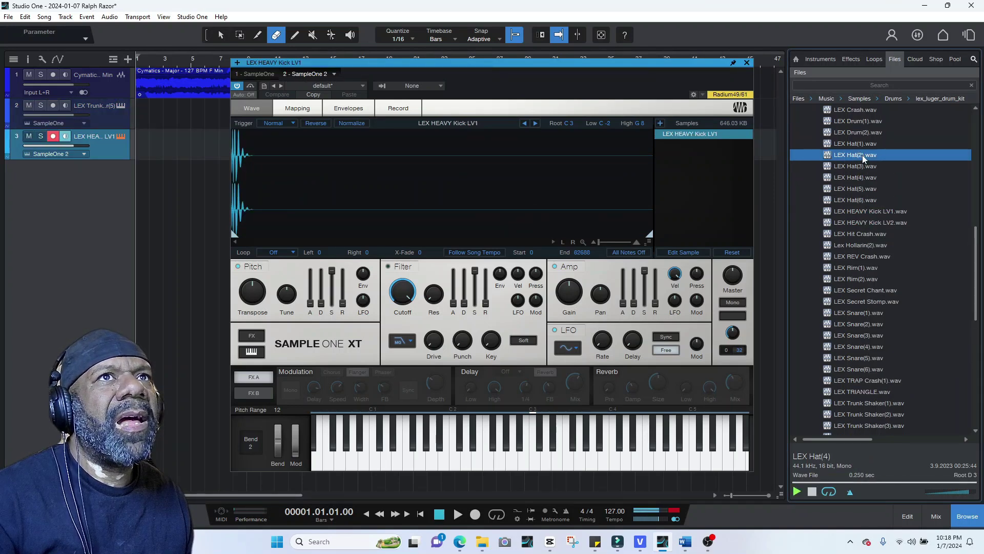
pyautogui.rightClick(862, 154)
pyautogui.click(884, 169)
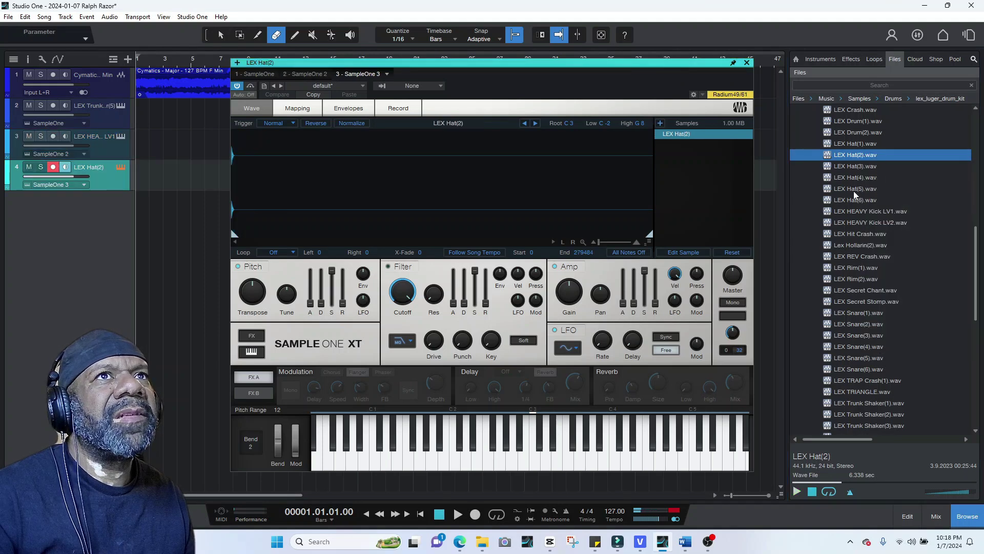
# - Load LEX Clap(6) from the Lex Luger kit into a new SampleOne instrument track
pyautogui.scroll(4, 854, 195)
pyautogui.click(861, 155)
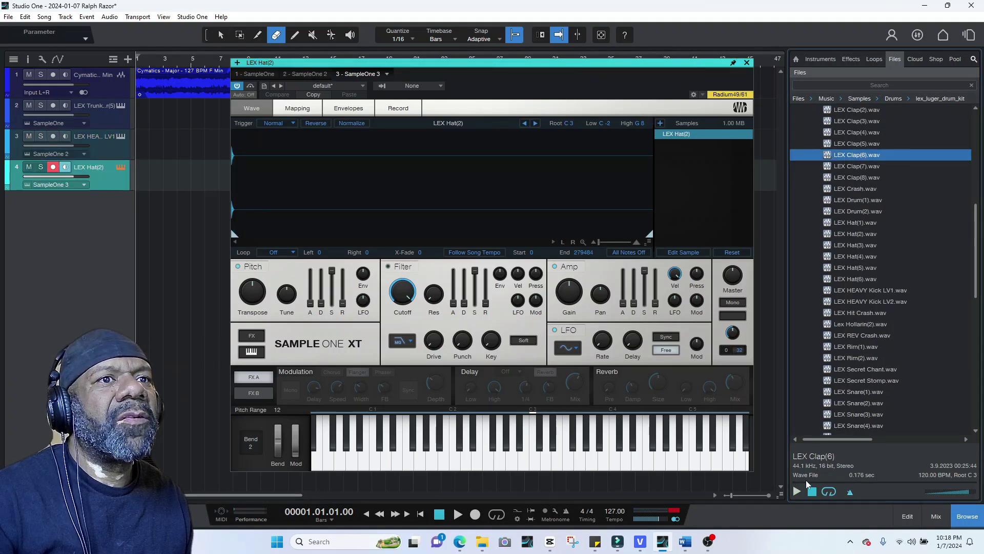
pyautogui.rightClick(862, 155)
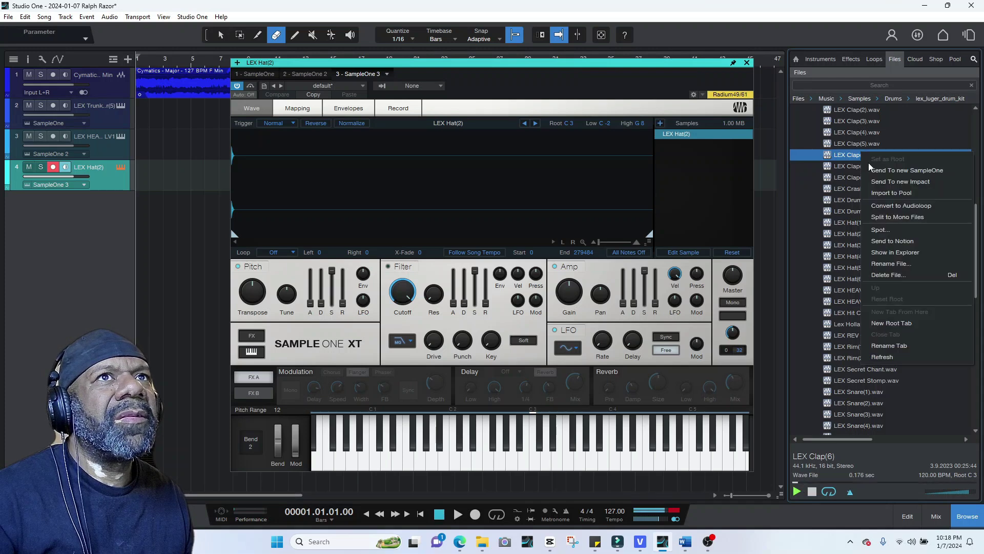
pyautogui.click(883, 169)
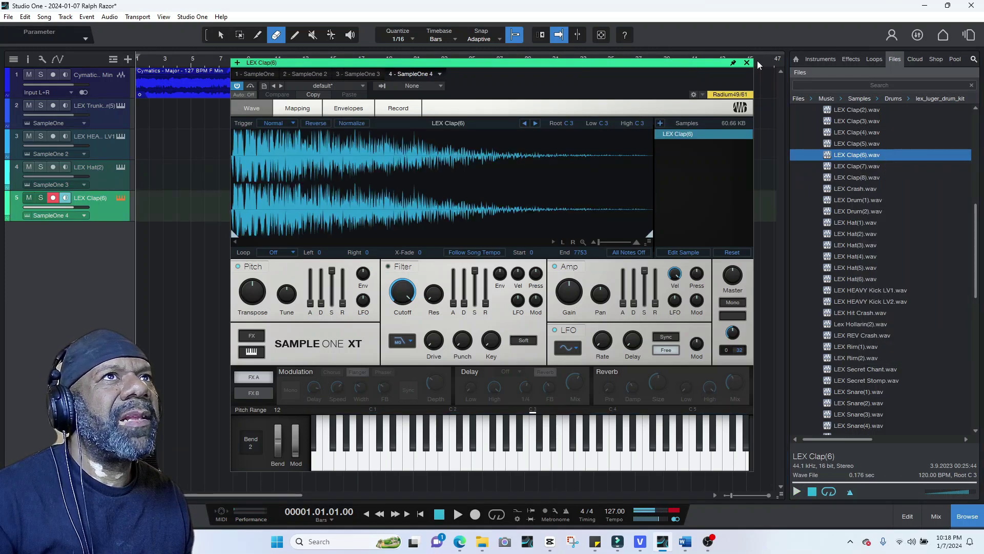
# - Show the mixer and open the LEX HEAVY Kick LV1 track's SampleOne editor, placed clear of the kick's mixer channel
pyautogui.click(99, 118)
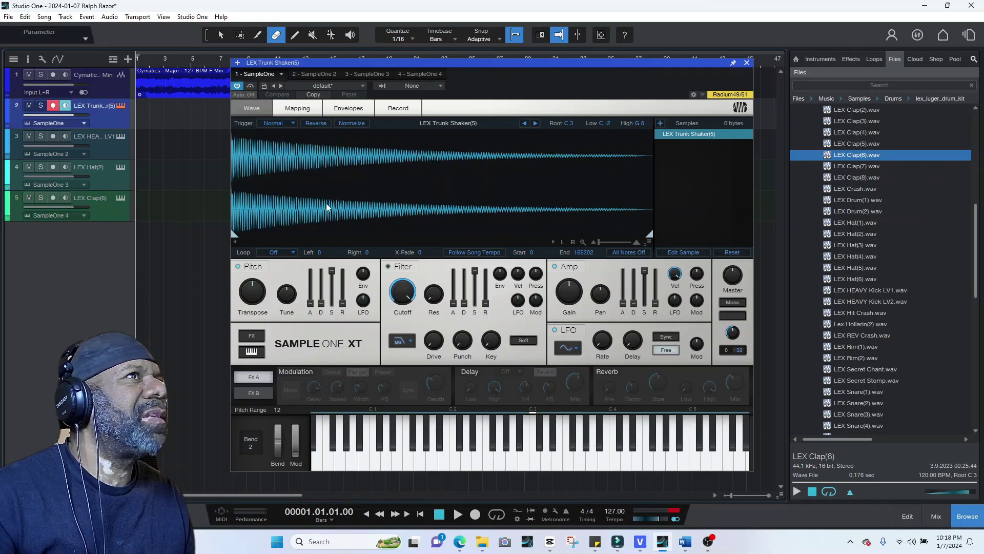
pyautogui.click(935, 516)
pyautogui.click(747, 62)
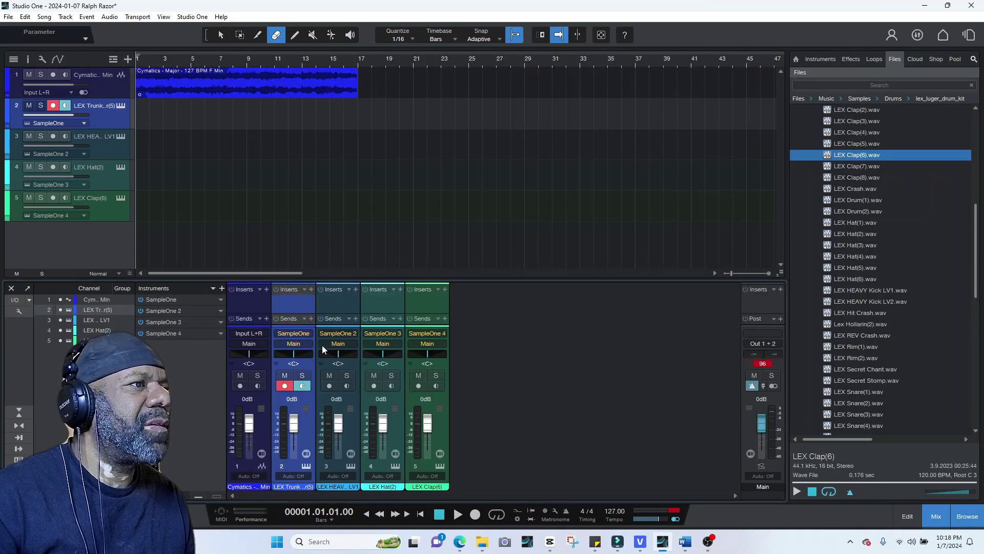
pyautogui.click(339, 308)
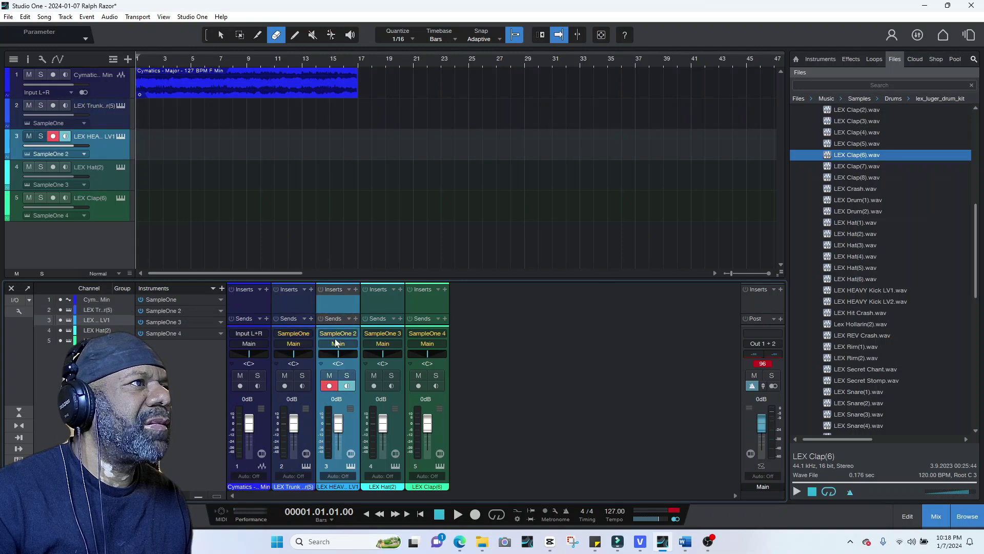
pyautogui.click(121, 136)
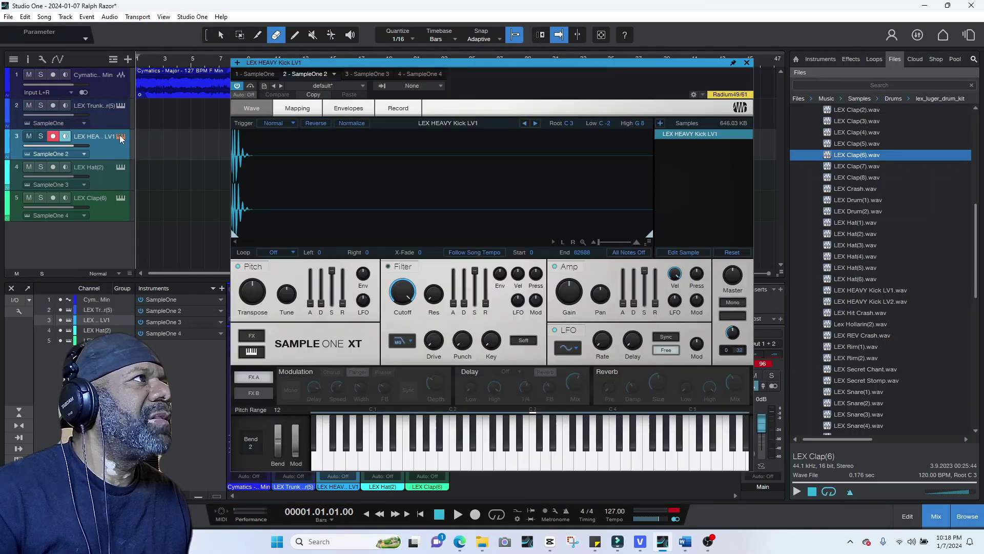
pyautogui.moveTo(478, 63); pyautogui.dragTo(728, 47)
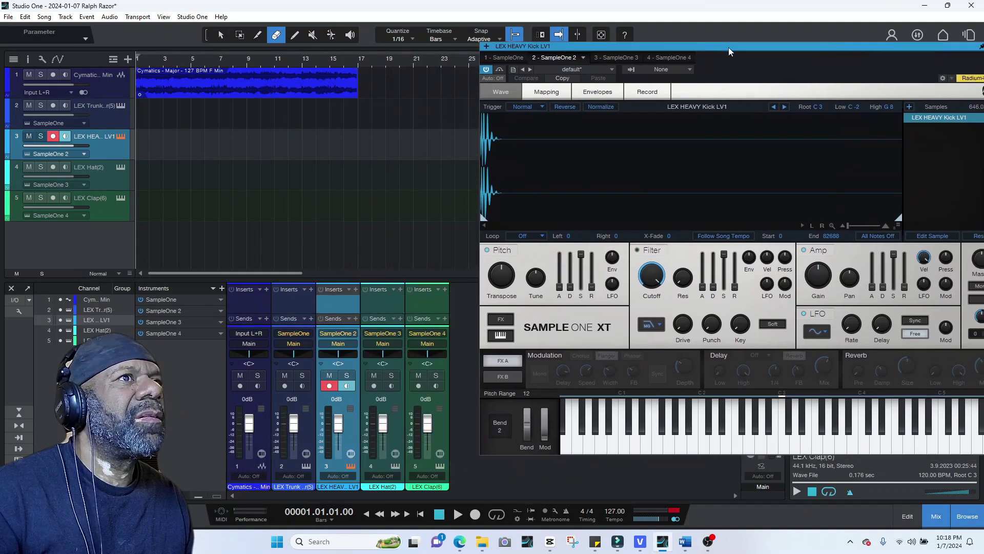
# - Insert the Tuner effect on the LEX HEAVY Kick LV1 channel and place its window beside the SampleOne editor
pyautogui.click(356, 289)
pyautogui.scroll(-5, 427, 233)
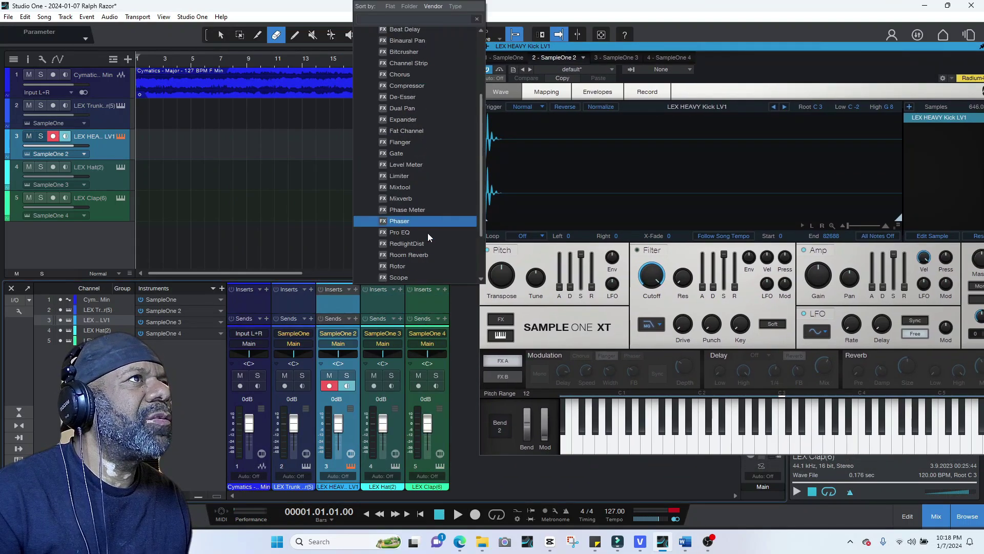
pyautogui.click(398, 266)
pyautogui.moveTo(449, 200); pyautogui.dragTo(329, 145)
# - Play the kick sample repeatedly on SampleOne keys up to and around C3 to check its pitch in the Tuner
pyautogui.click(730, 444)
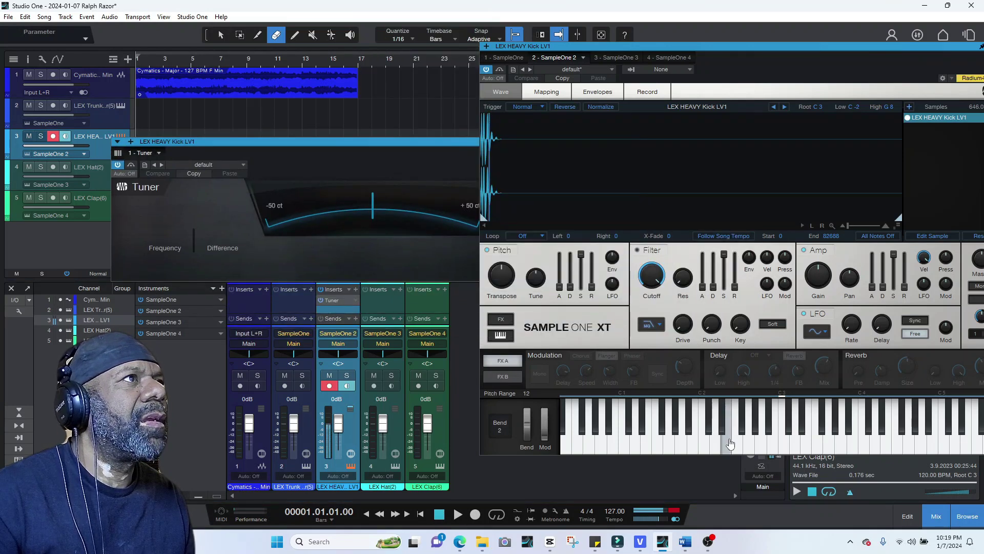
pyautogui.click(737, 443)
pyautogui.click(739, 441)
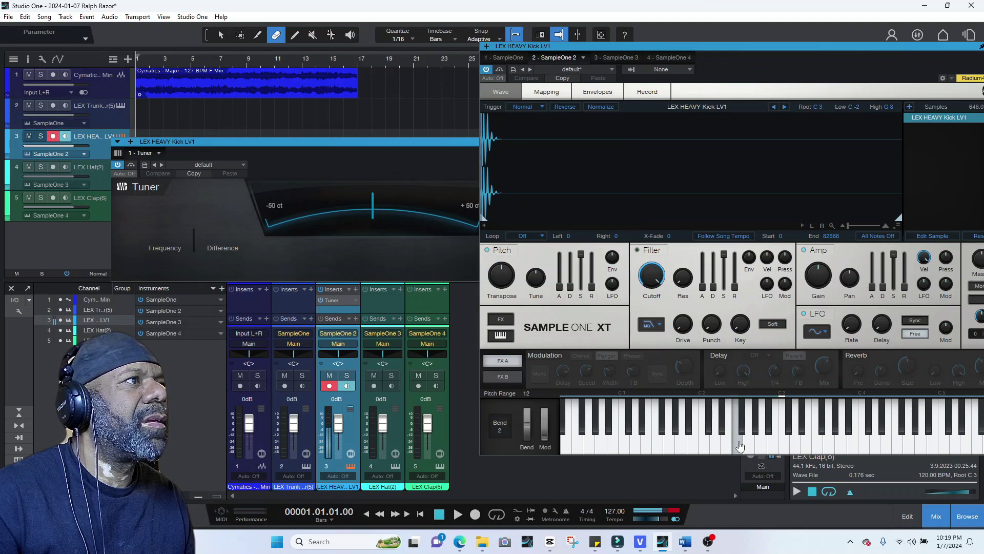
pyautogui.click(752, 438)
pyautogui.click(736, 447)
pyautogui.click(736, 448)
pyautogui.click(737, 447)
pyautogui.click(697, 443)
pyautogui.click(749, 442)
pyautogui.click(785, 442)
pyautogui.click(784, 443)
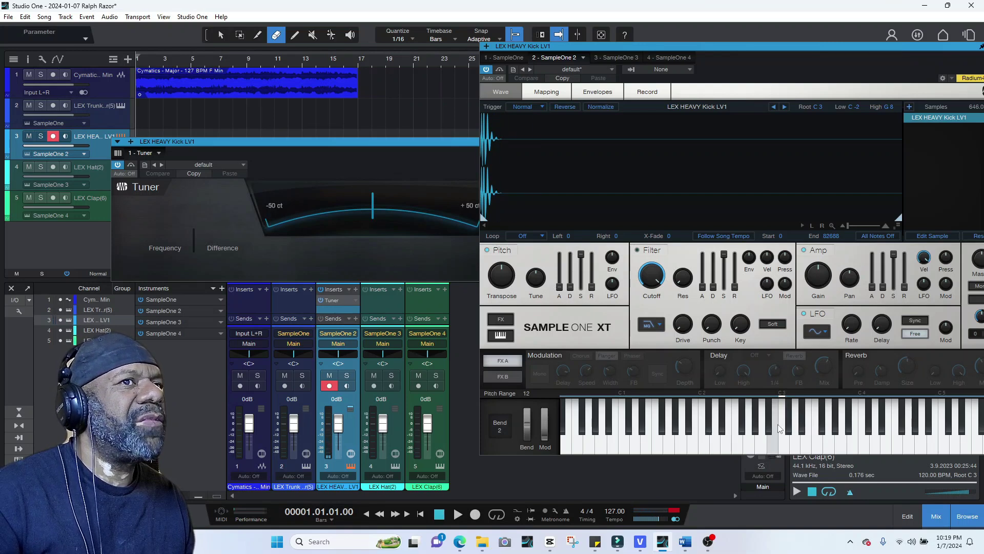
pyautogui.click(787, 450)
pyautogui.click(788, 450)
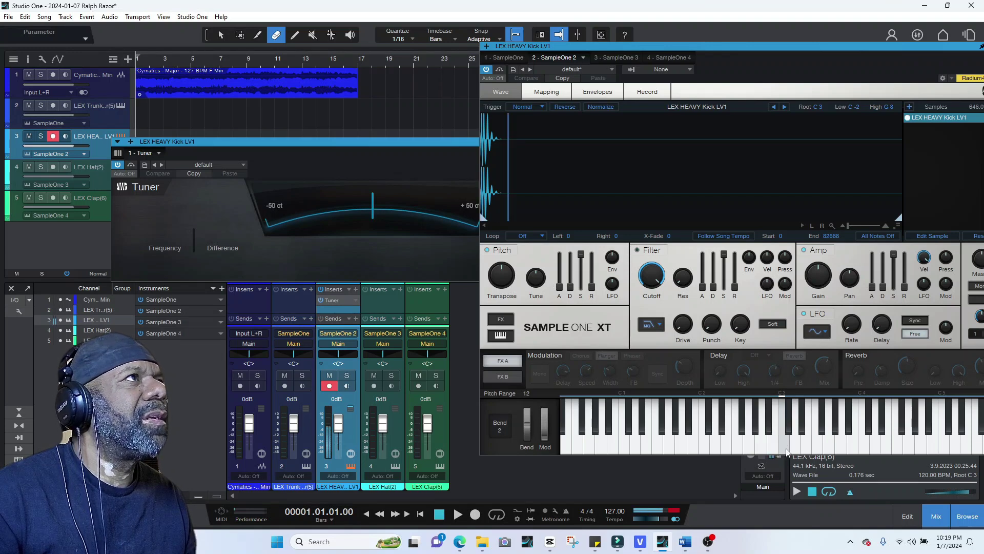
pyautogui.click(788, 450)
pyautogui.click(788, 450)
pyautogui.click(787, 450)
pyautogui.click(788, 450)
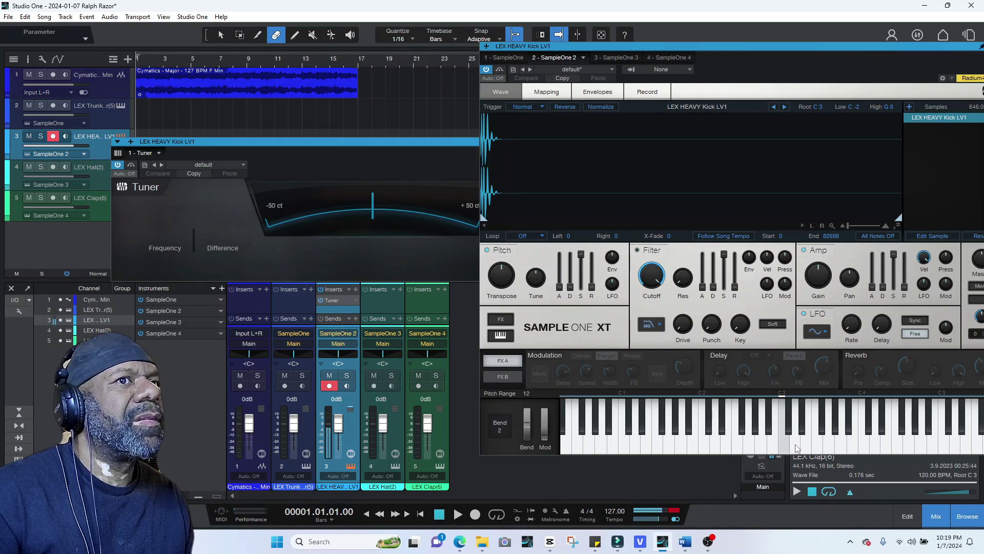
pyautogui.click(796, 448)
pyautogui.click(795, 445)
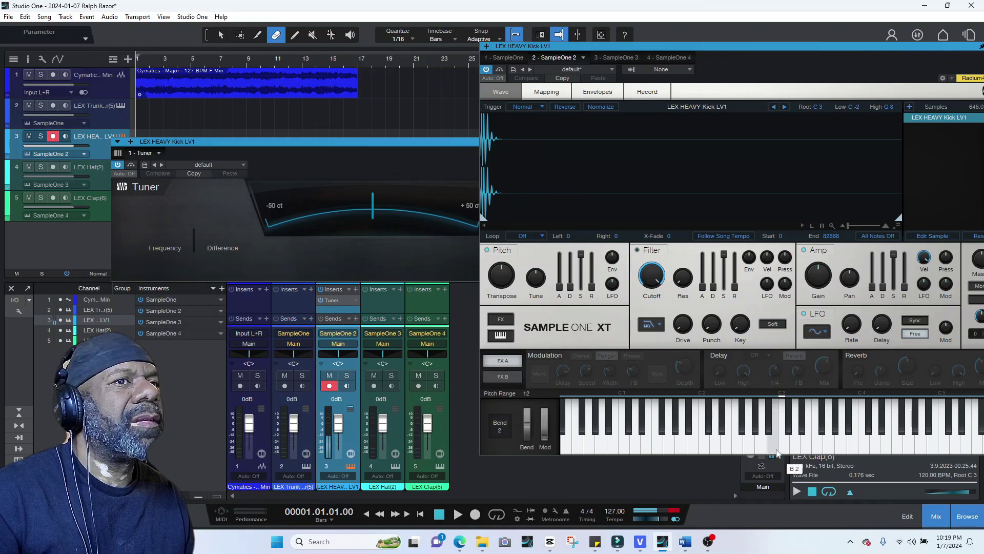
pyautogui.click(784, 449)
pyautogui.click(784, 449)
pyautogui.click(784, 449)
pyautogui.click(784, 449)
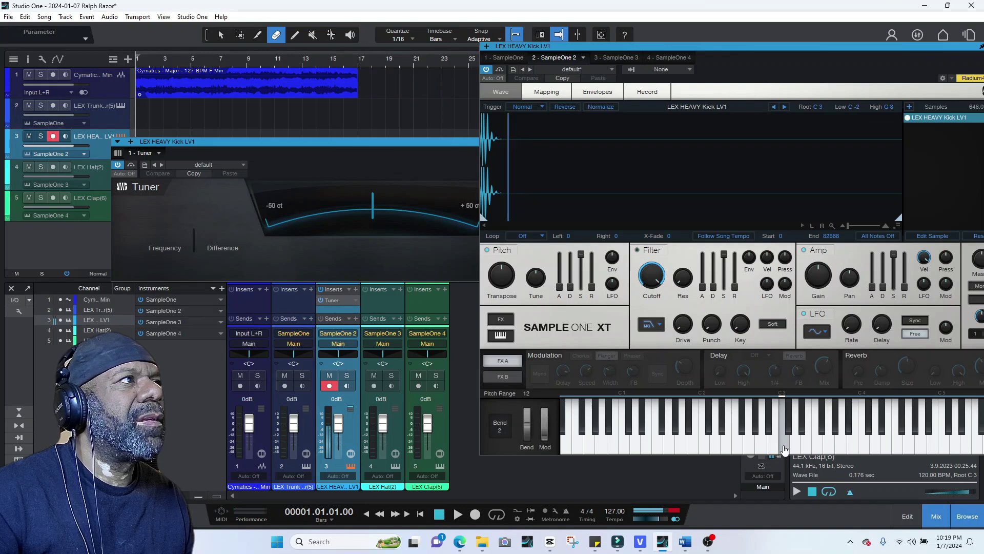
pyautogui.click(784, 447)
pyautogui.click(784, 447)
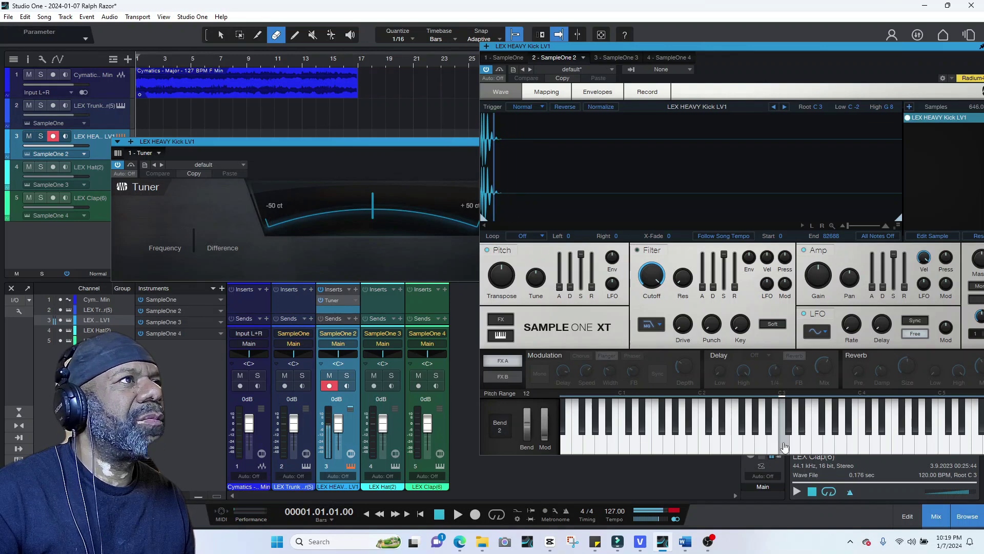
# - Set the kick sample's root note to A#1, test it on the keyboard, and close the SampleOne and Tuner windows
pyautogui.click(820, 106)
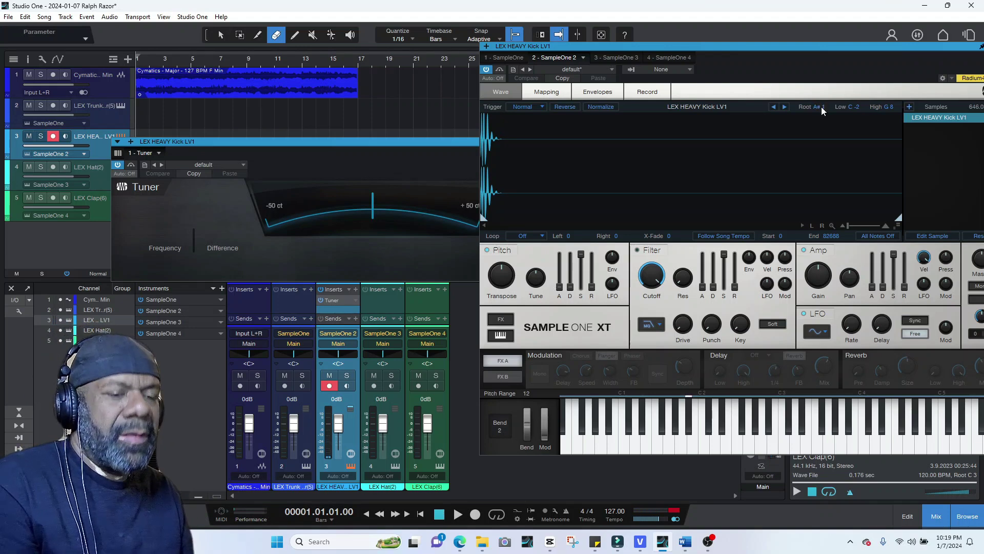
pyautogui.click(785, 440)
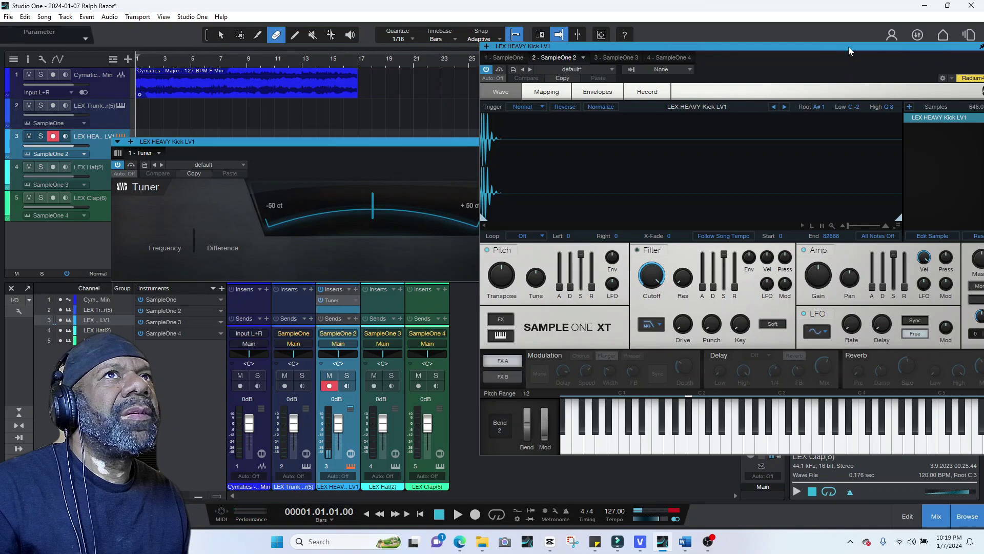
pyautogui.moveTo(848, 47); pyautogui.dragTo(728, 50)
pyautogui.click(874, 47)
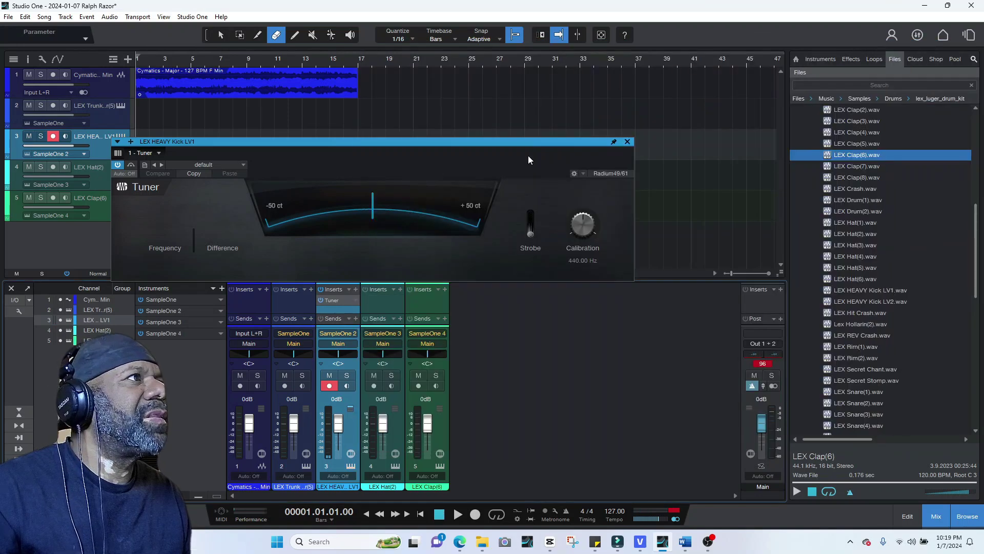
pyautogui.click(626, 141)
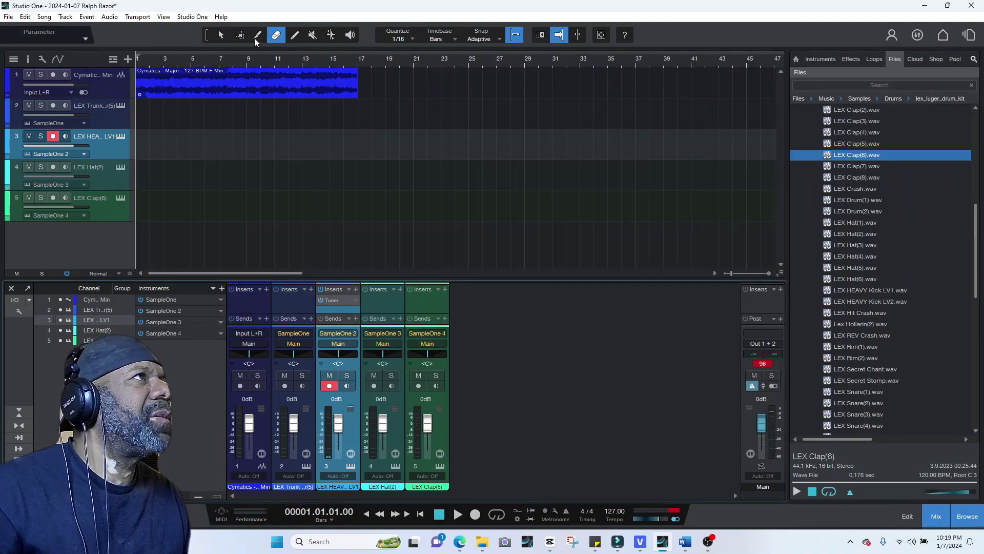
# - Draw a two-bar instrument part from bar 1 on the LEX Trunk Shaker(5) track and open it in the note editor
pyautogui.click(294, 34)
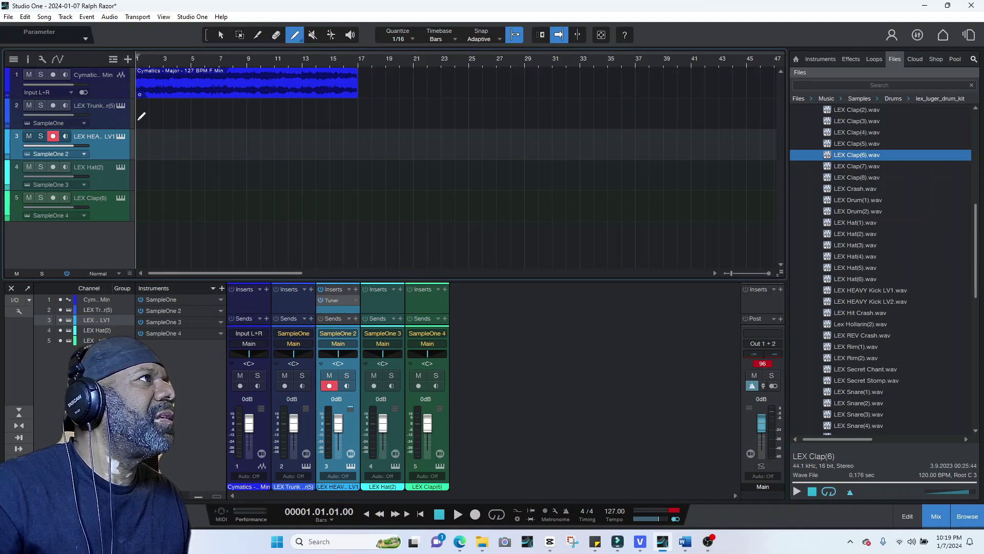
pyautogui.moveTo(139, 118)
pyautogui.mouseDown()
pyautogui.moveTo(176, 119)
pyautogui.moveTo(164, 116)
pyautogui.mouseUp()
pyautogui.click(221, 35)
pyautogui.doubleClick(146, 118)
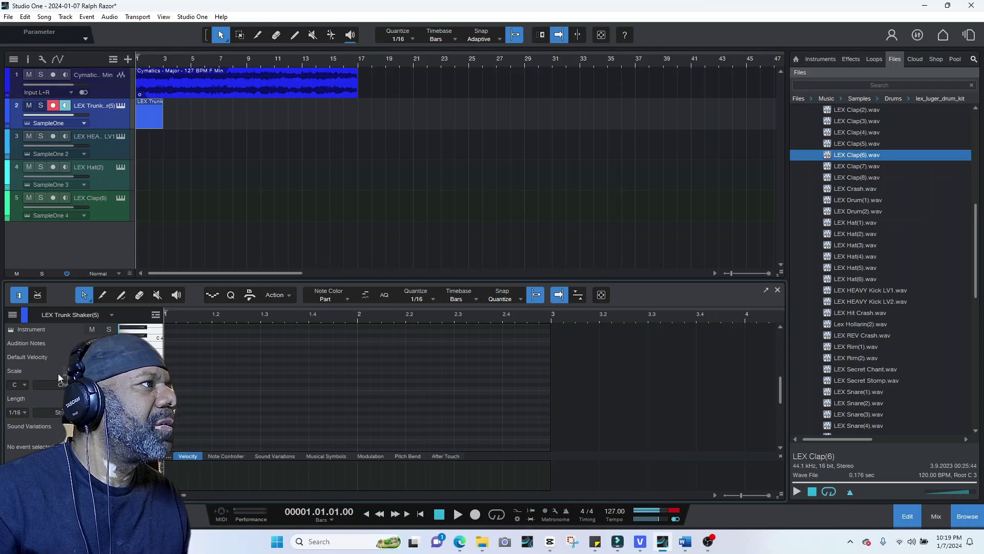
# - Set the note editor's scale to F Melodic Minor
pyautogui.click(18, 384)
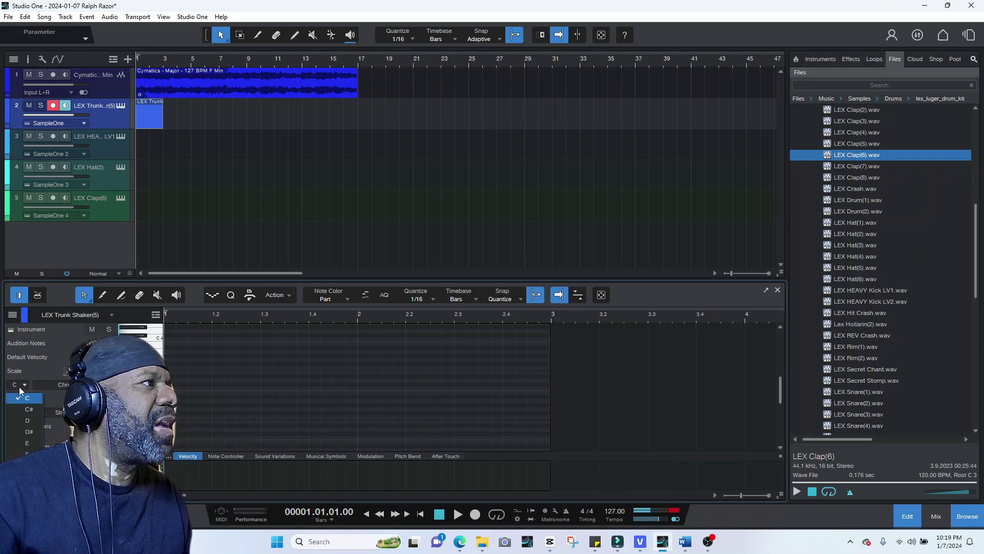
pyautogui.click(27, 454)
pyautogui.click(49, 385)
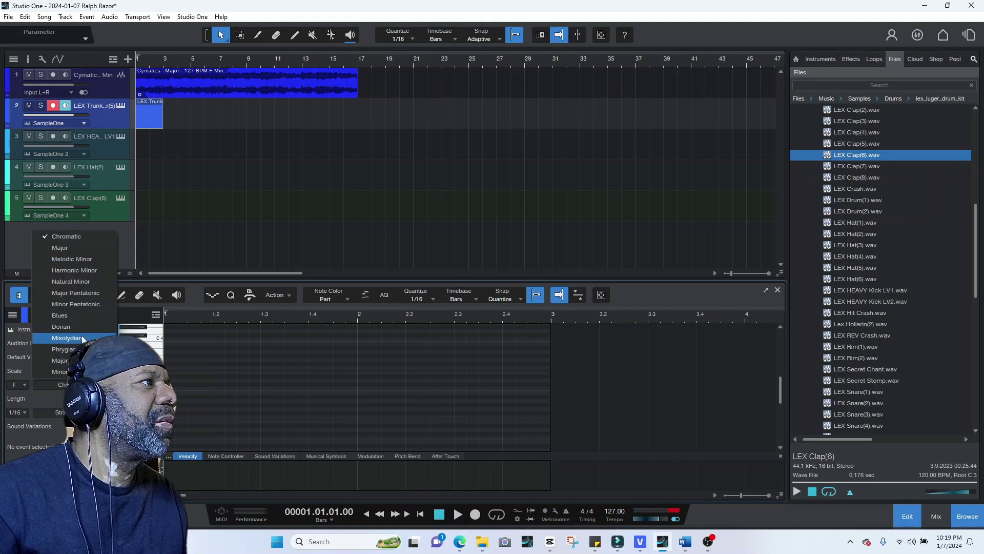
pyautogui.click(86, 259)
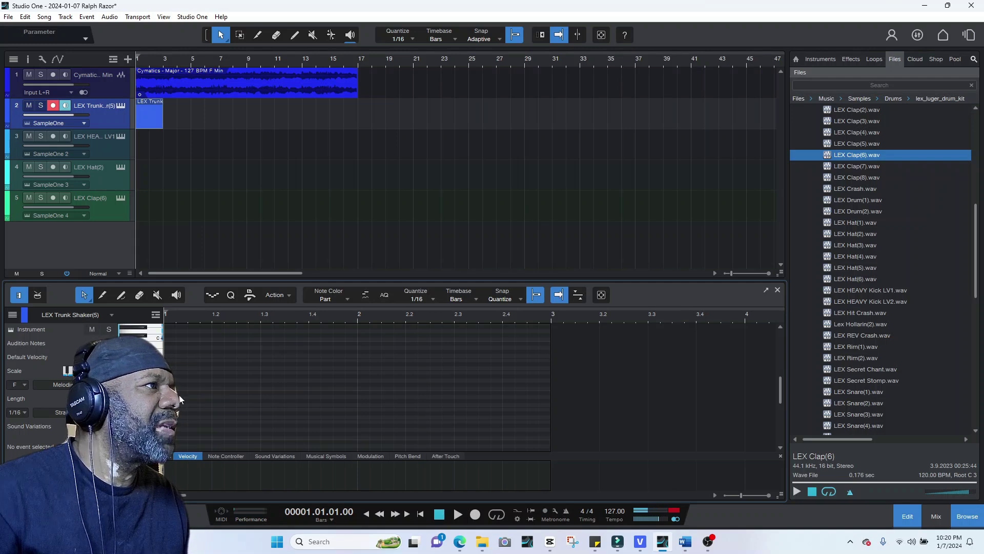
# - Draw a note about one beat long at the start of the Trunk Shaker part and play it back briefly
pyautogui.click(119, 295)
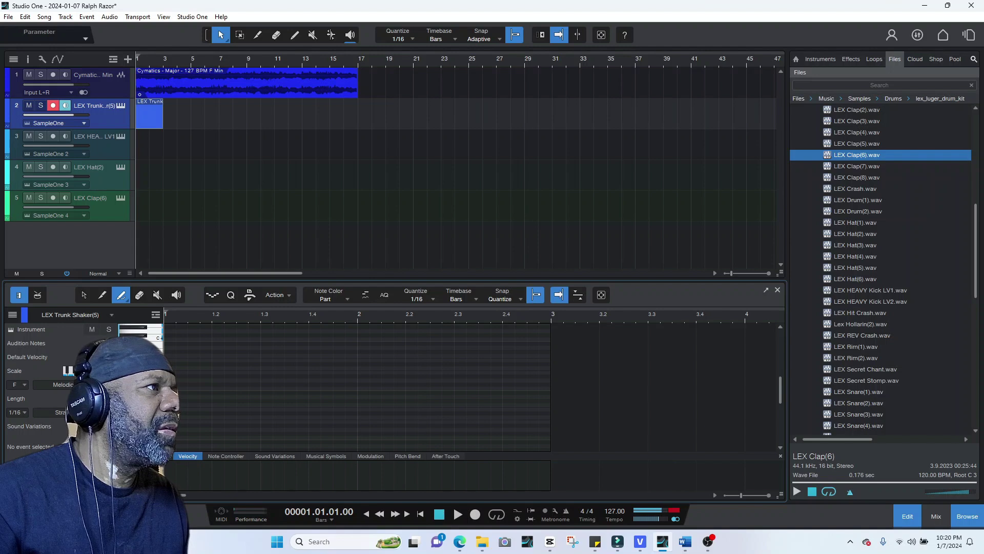
pyautogui.moveTo(169, 388); pyautogui.dragTo(211, 388)
pyautogui.press('space')
pyautogui.press('space')
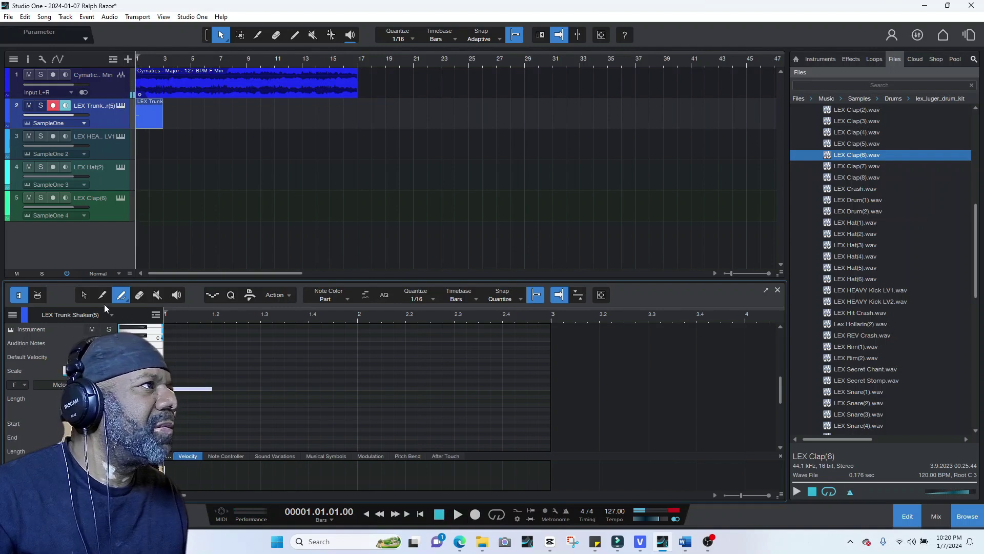
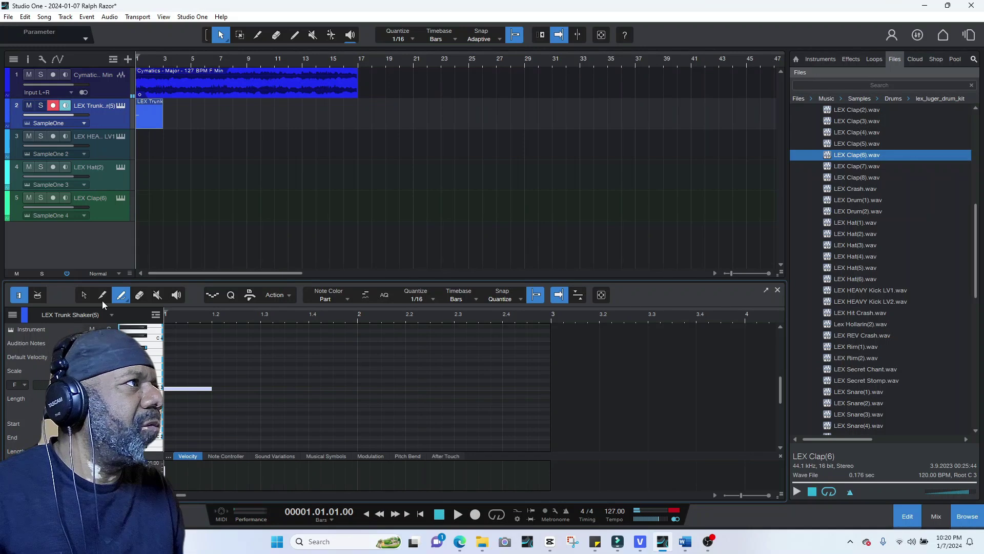
# - Copy the opening Trunk Shaker note to E3 halfway through beat 2 of bar 1 and play the pattern back
pyautogui.moveTo(185, 392); pyautogui.dragTo(251, 378)
pyautogui.press('space')
pyautogui.press('space')
pyautogui.press('space')
pyautogui.press('space')
pyautogui.press('space')
pyautogui.press('space')
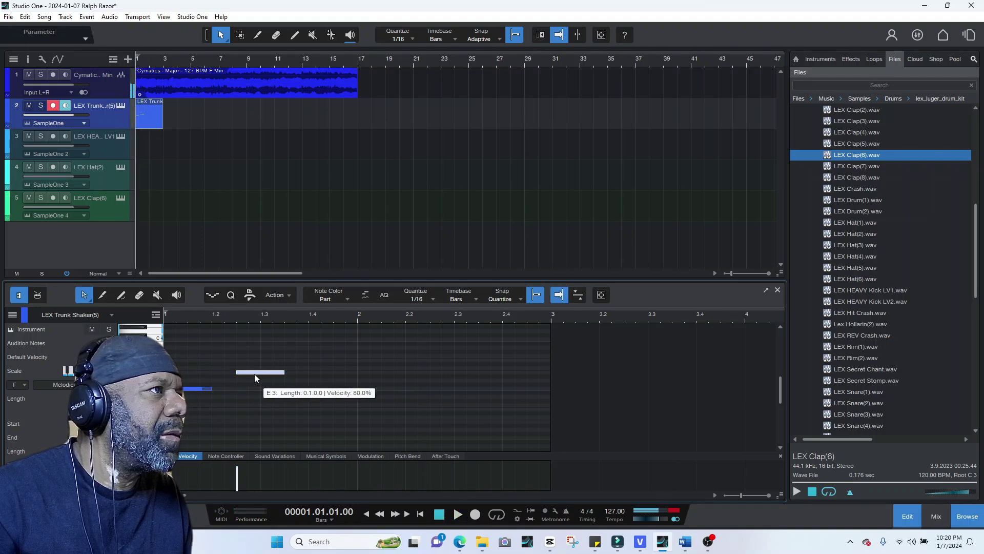
# - Duplicate the E3 note, move the copy down to C3 at beat 4 of bar 1, and play it back
pyautogui.press('d')
pyautogui.moveTo(294, 374); pyautogui.dragTo(321, 393)
pyautogui.press('space')
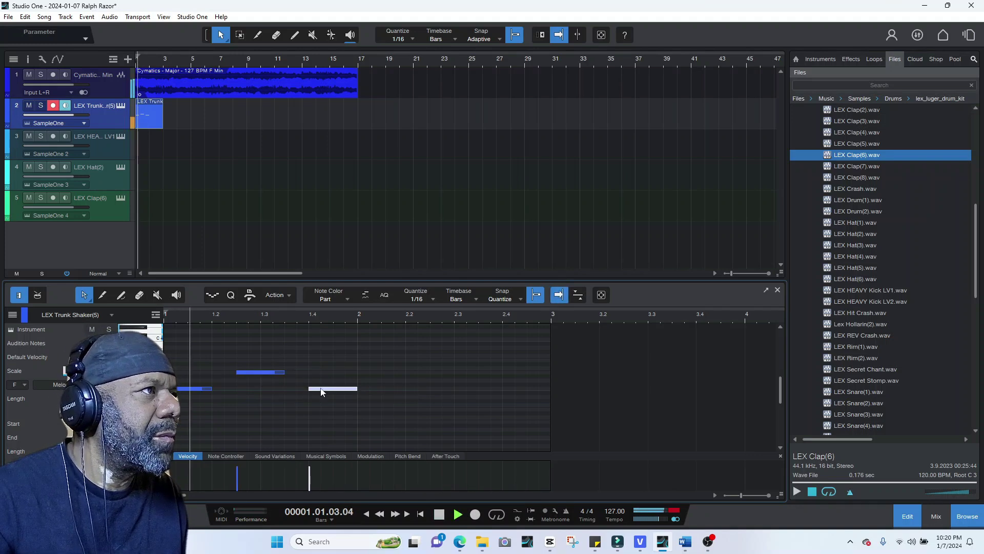
pyautogui.press('space')
# - Place three consecutive half-beat C3 notes from beat 2 of bar 2 and play the pattern back
pyautogui.moveTo(346, 394); pyautogui.dragTo(415, 388)
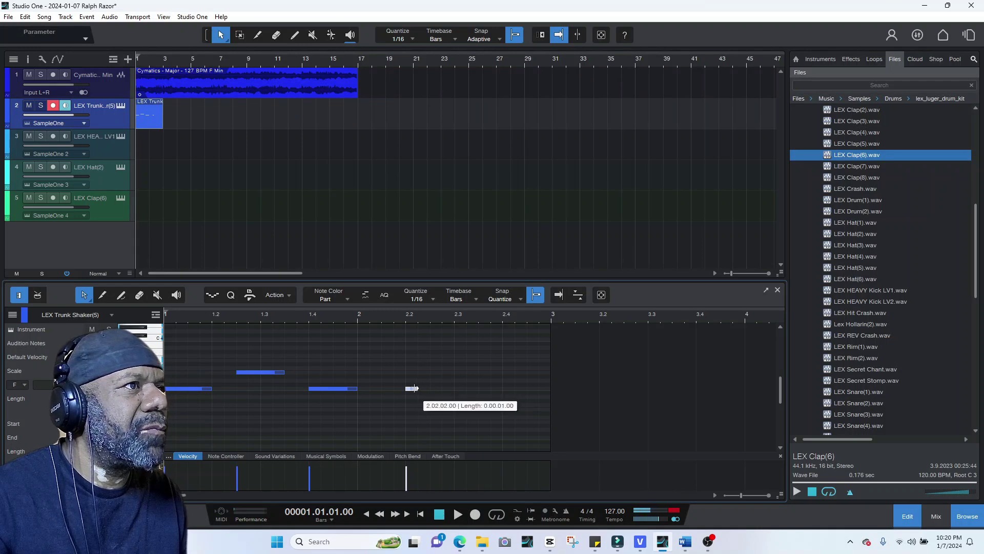
pyautogui.press('d')
pyautogui.press('d')
pyautogui.press('space')
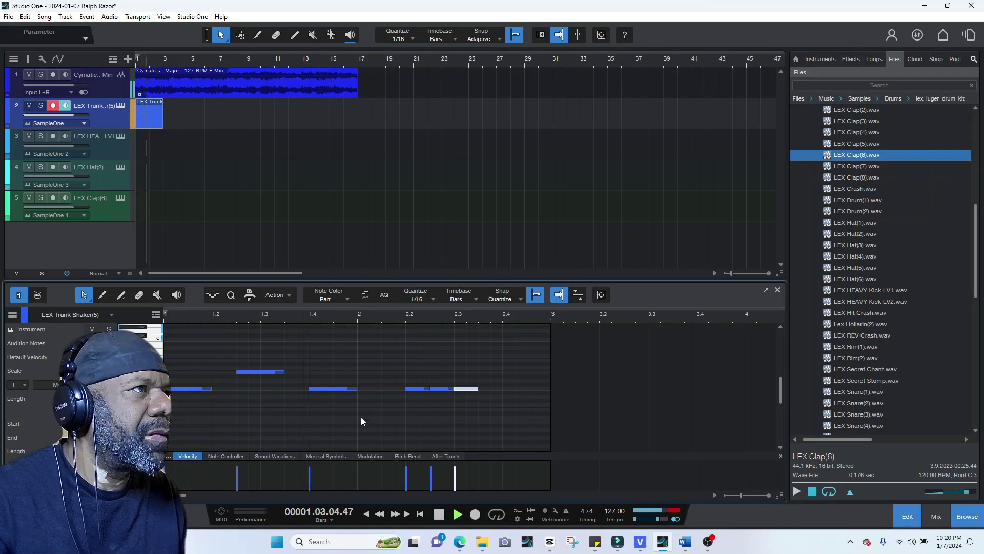
pyautogui.press('space')
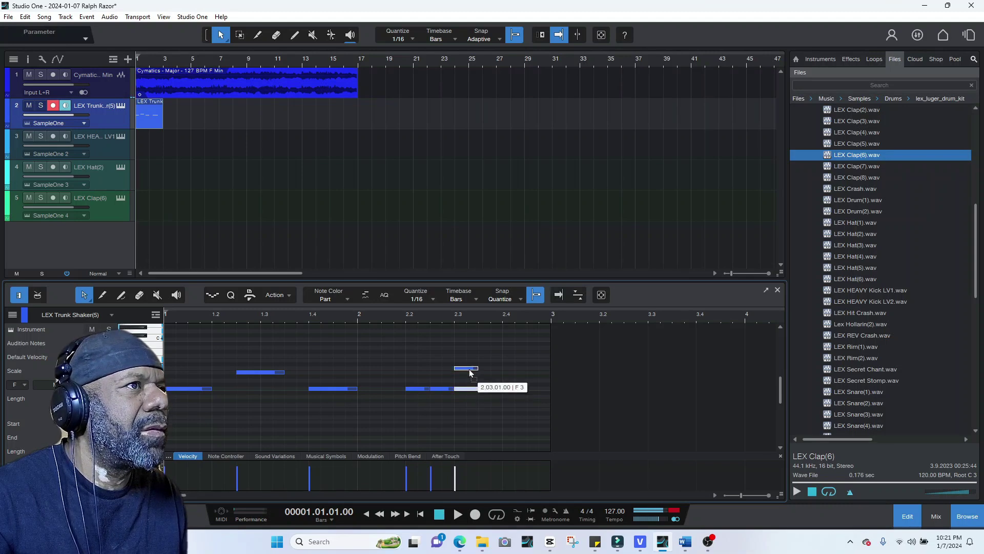
# - Raise the last note, at beat 3 of bar 2, to F3 and audition the pattern
pyautogui.moveTo(470, 372); pyautogui.dragTo(470, 372)
pyautogui.press('space')
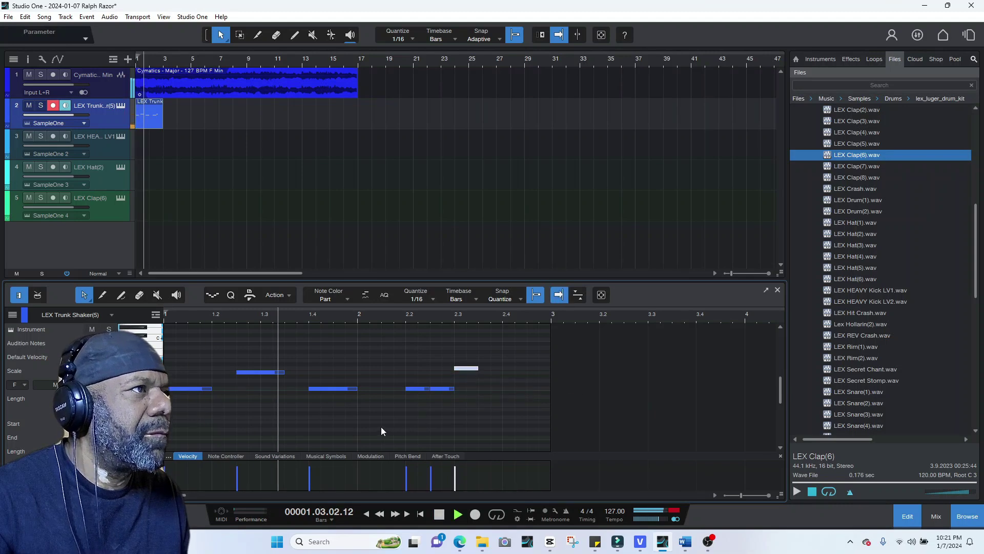
pyautogui.press('space')
# - Duplicate the two-bar Trunk Shaker part, move the copy to bar 1 of the LEX HEAVY Kick LV1 track, and play both
pyautogui.click(317, 425)
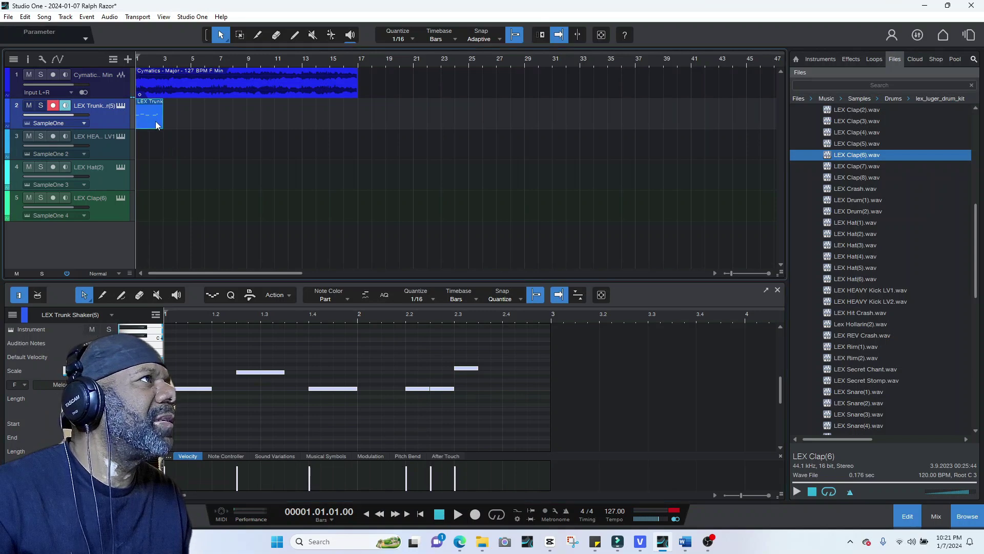
pyautogui.press('d')
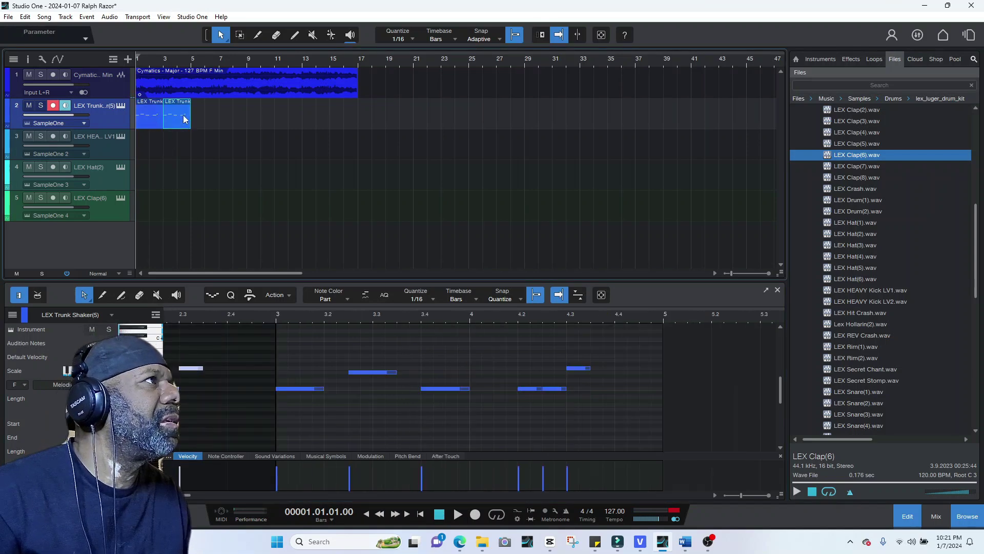
pyautogui.click(103, 149)
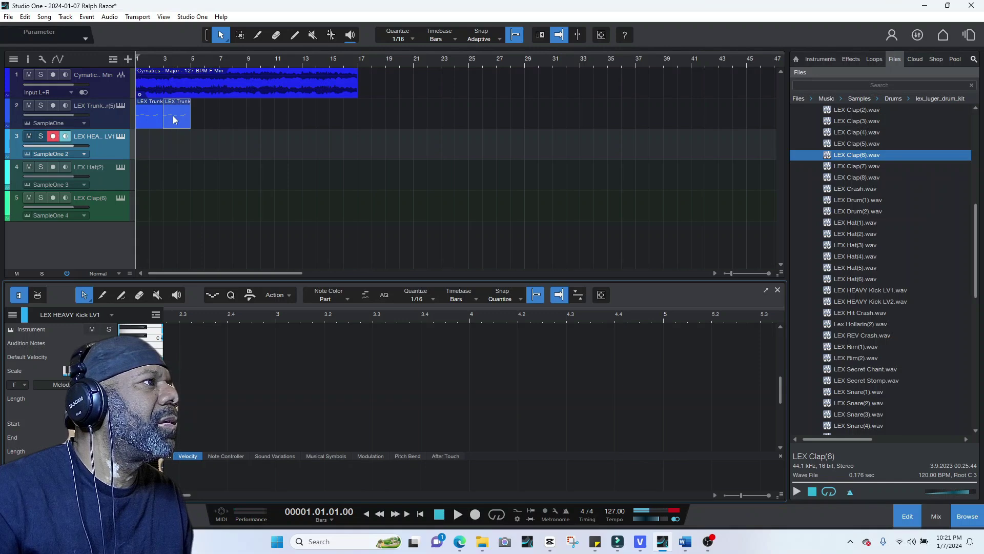
pyautogui.moveTo(173, 115); pyautogui.dragTo(139, 151)
pyautogui.press('space')
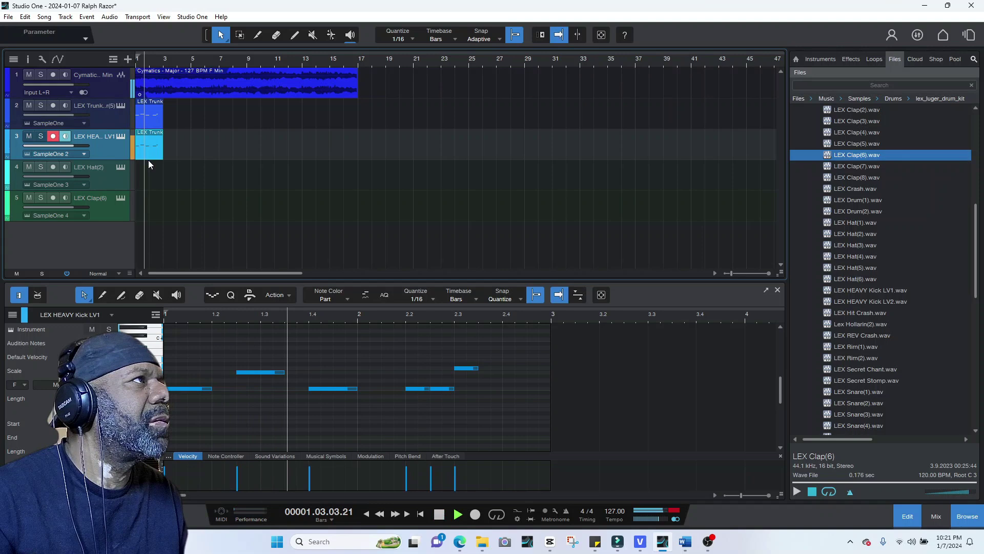
pyautogui.press('space')
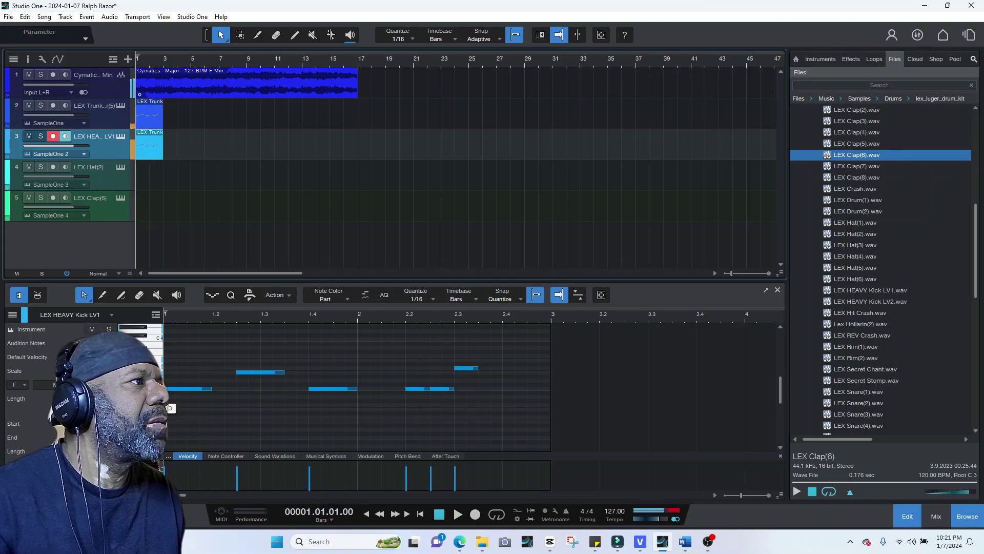
# - Transpose all notes in the LEX HEAVY Kick LV1 part down one octave, muting the Trunk Shaker track until the playback check
pyautogui.click(29, 105)
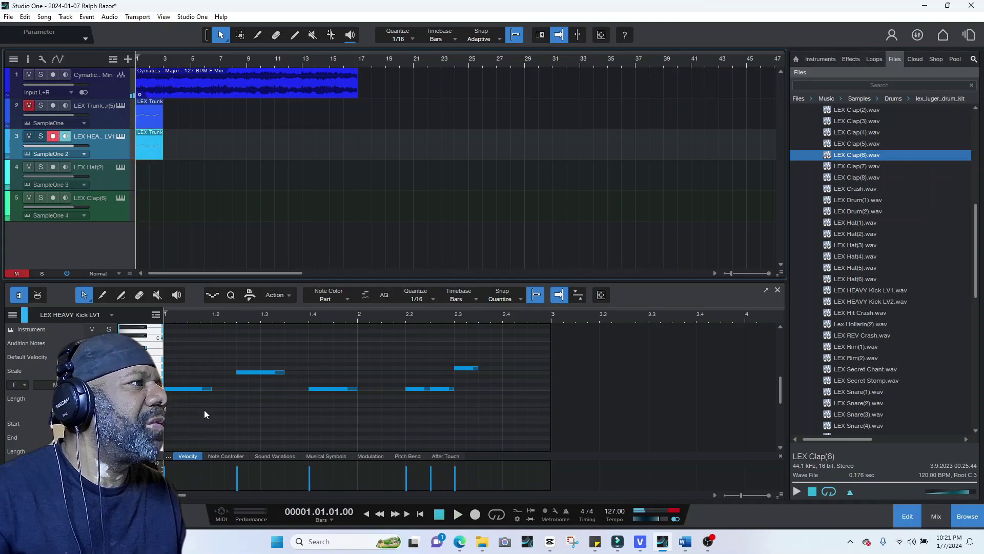
pyautogui.scroll(-4, 169, 435)
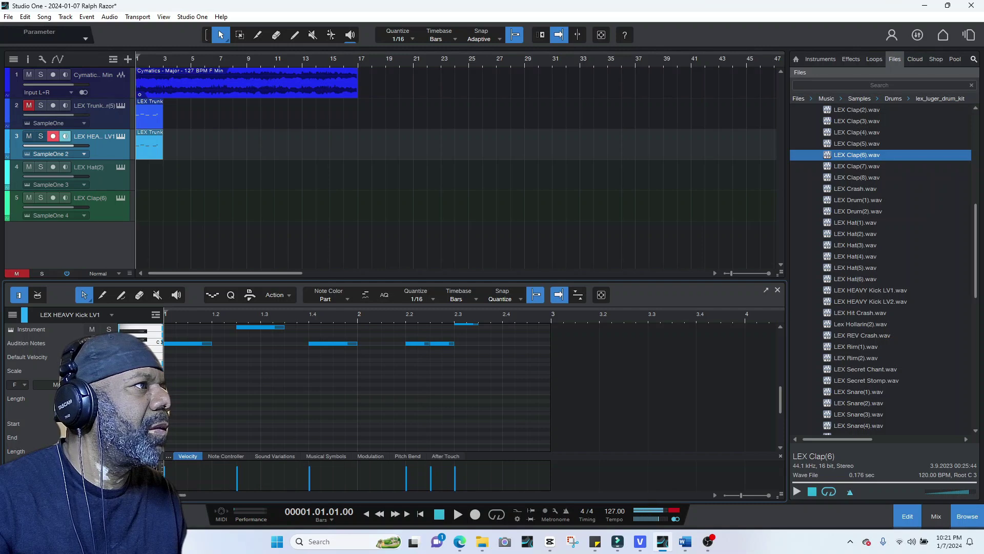
pyautogui.click(195, 347)
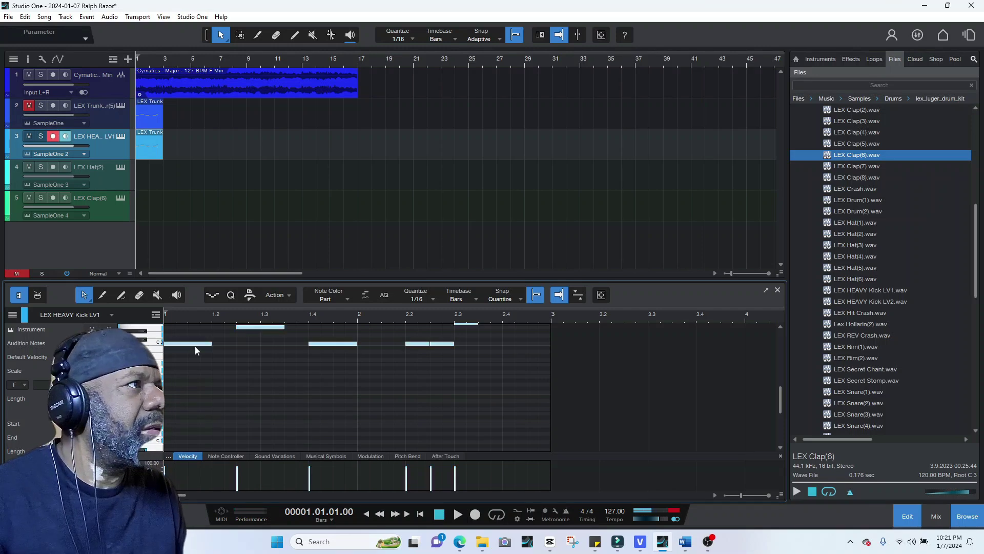
pyautogui.scroll(4, 192, 345)
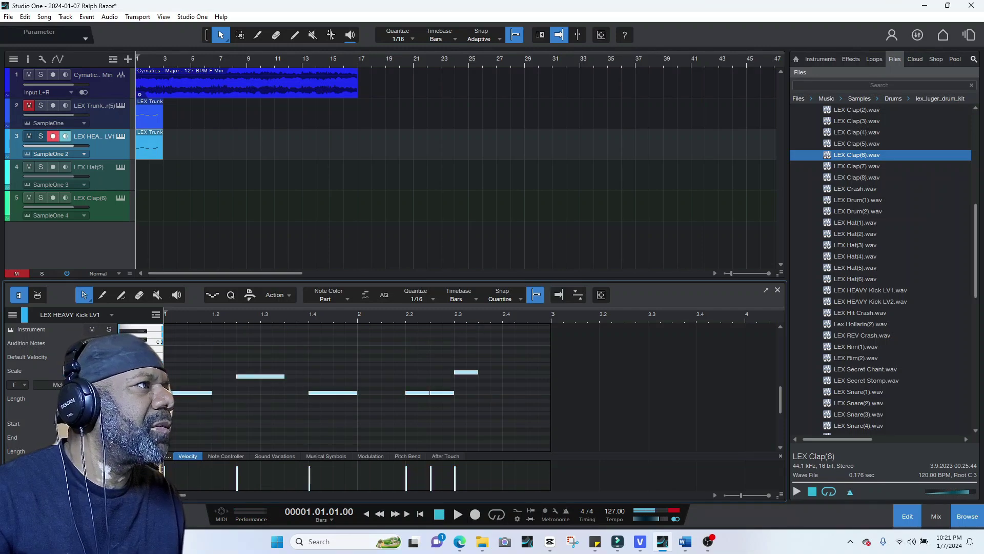
pyautogui.press('space')
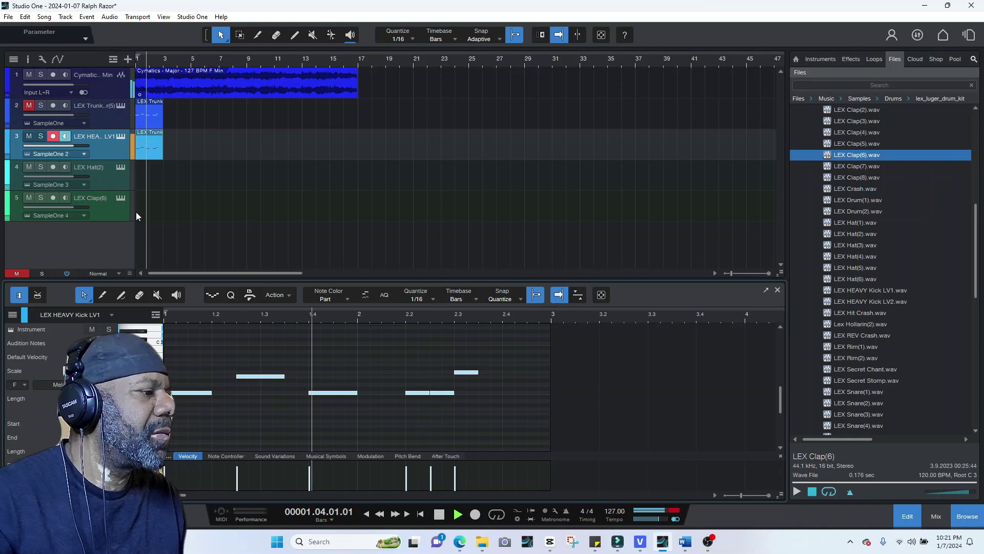
pyautogui.click(28, 107)
pyautogui.press('space')
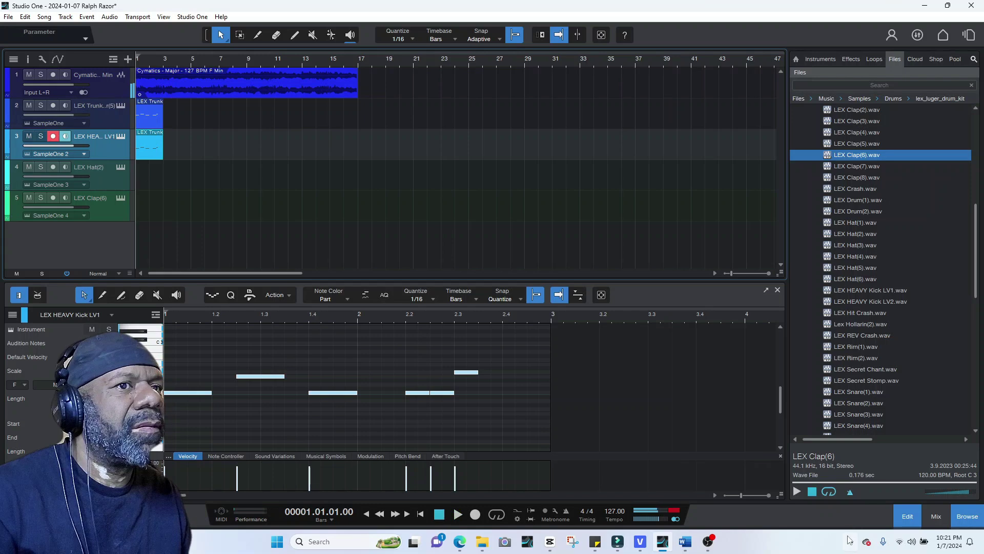
# - Lower the Cymatics loop channel's volume to -9.5 dB in the mixer while playing the song
pyautogui.click(936, 517)
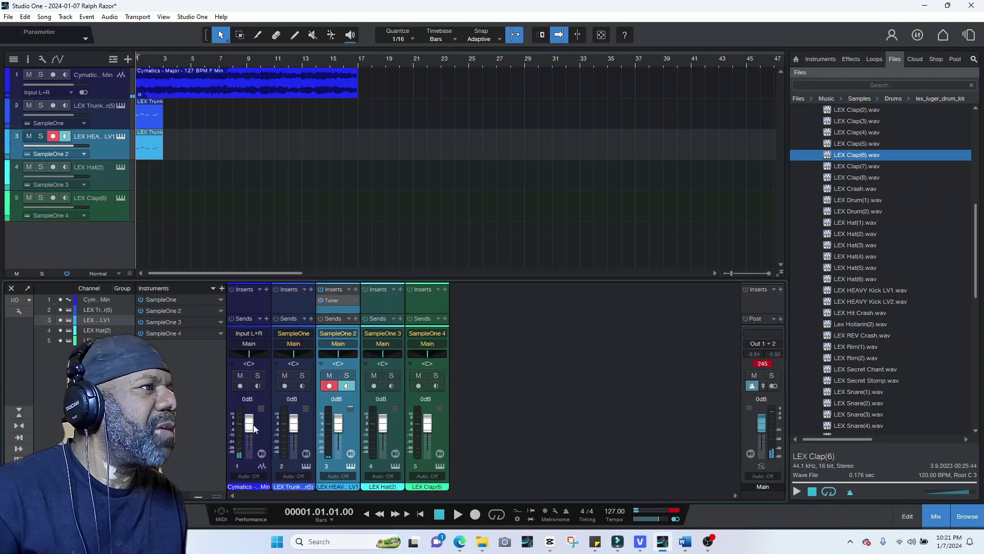
pyautogui.moveTo(251, 427); pyautogui.dragTo(247, 440)
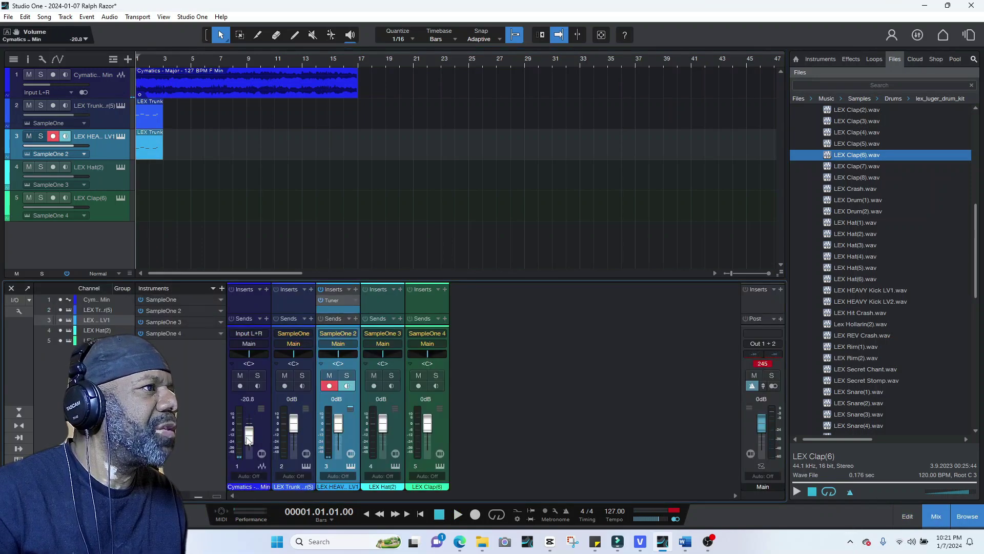
pyautogui.press('space')
pyautogui.moveTo(249, 439); pyautogui.dragTo(251, 435)
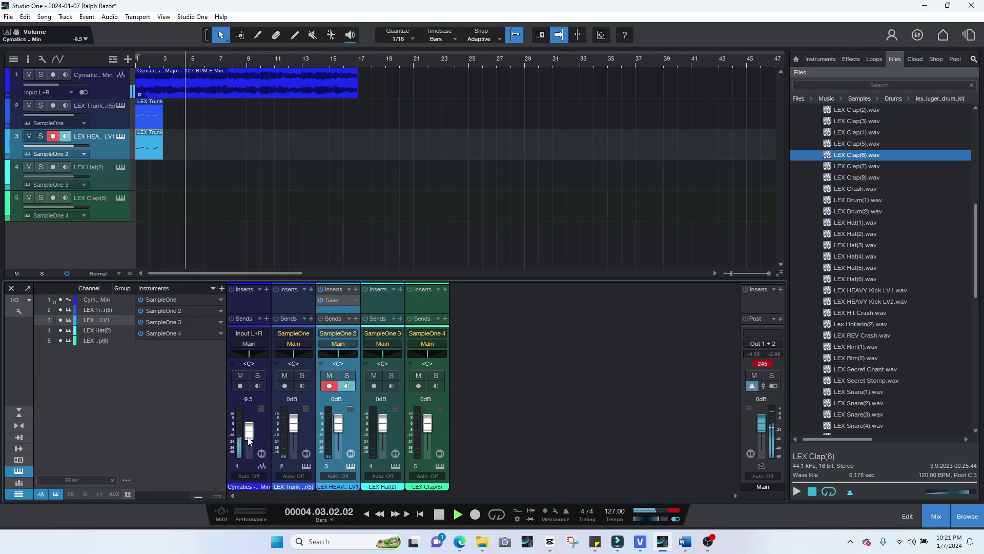
pyautogui.press('Home')
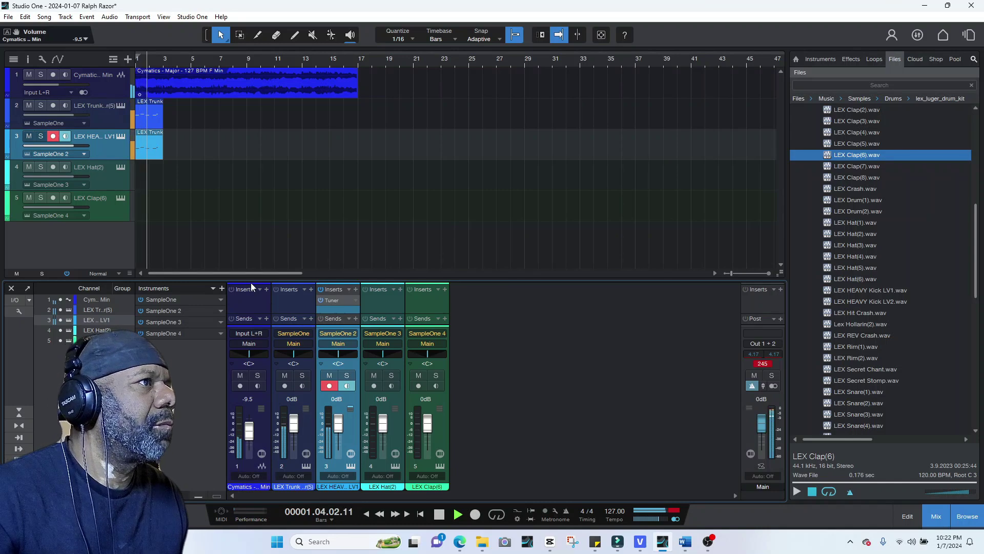
pyautogui.press('space')
# - Lengthen the last Trunk Shaker note to two beats so it ends at bar 3, close the editor, and play back
pyautogui.doubleClick(157, 119)
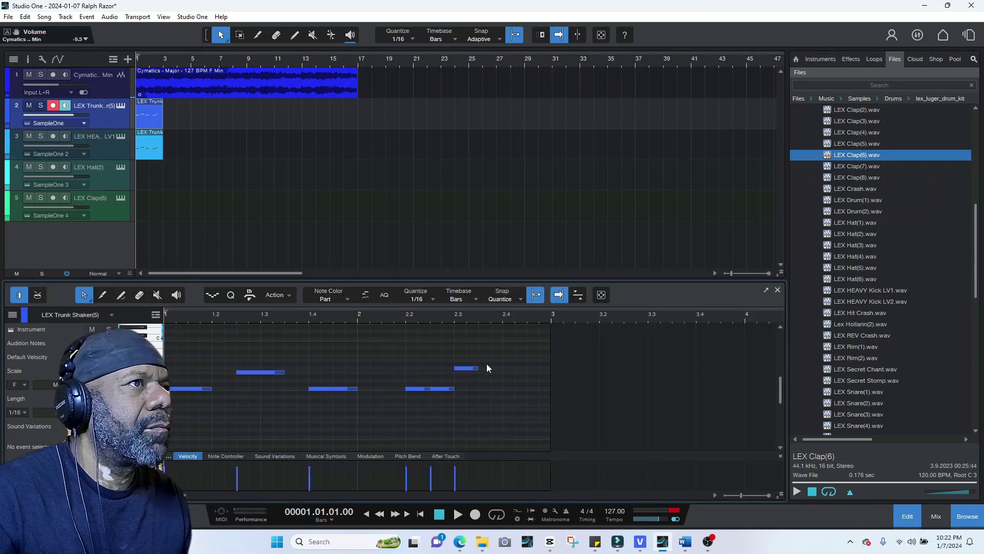
pyautogui.moveTo(481, 368); pyautogui.dragTo(519, 369)
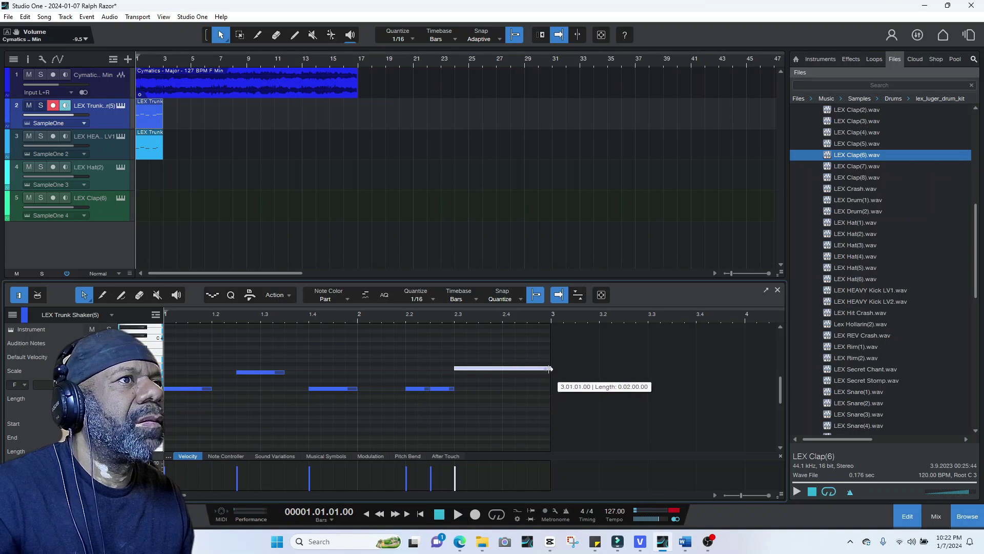
pyautogui.click(777, 290)
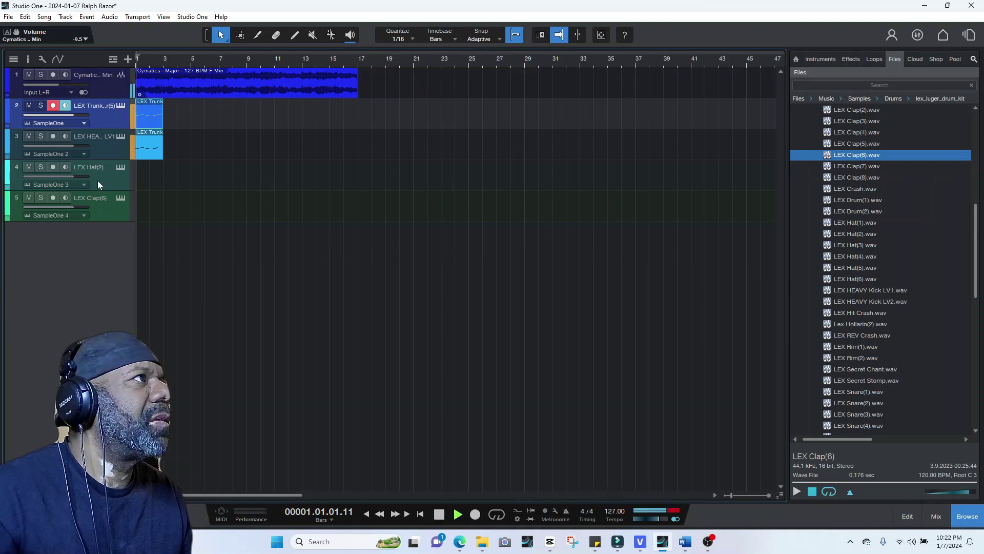
pyautogui.click(97, 176)
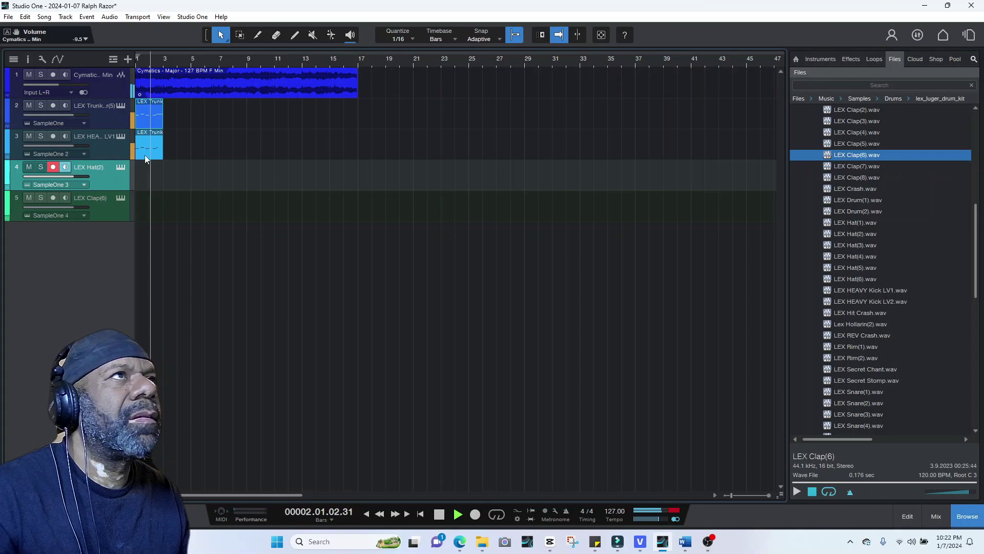
pyautogui.press('space')
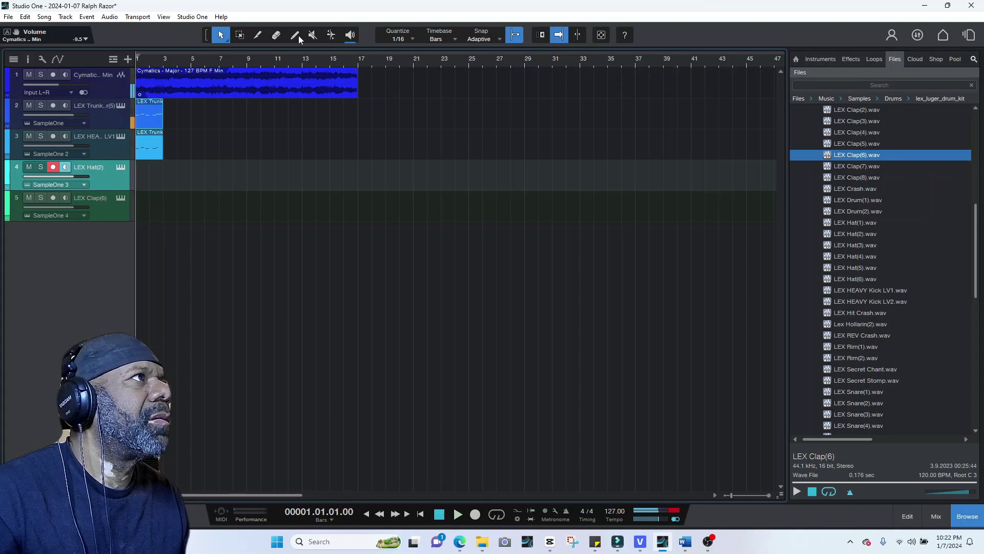
# - Draw two-bar instrument parts from bar 1 on the LEX Hat(2) and LEX Clap(6) tracks
pyautogui.click(296, 36)
pyautogui.moveTo(166, 180); pyautogui.dragTo(166, 180)
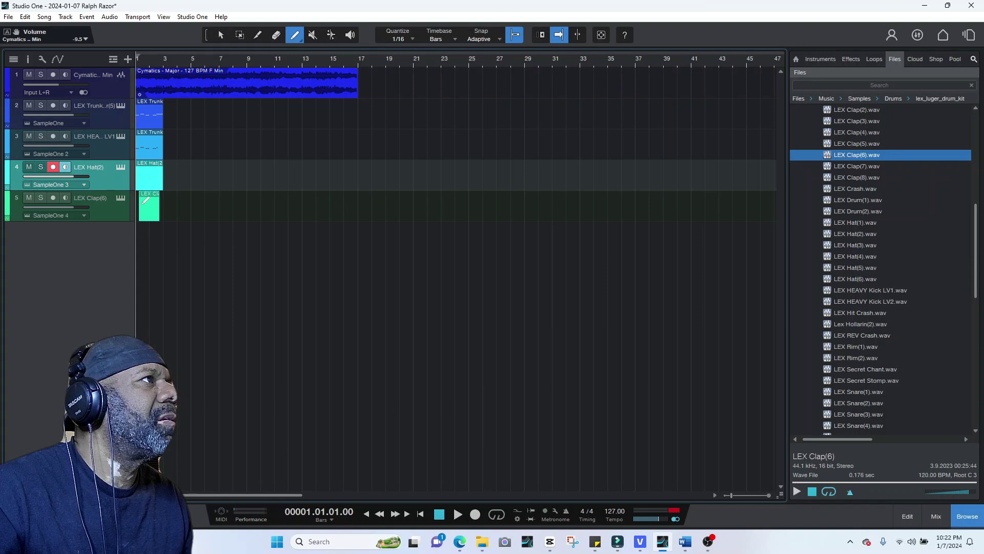
pyautogui.hotkey('ctrl', 'z')
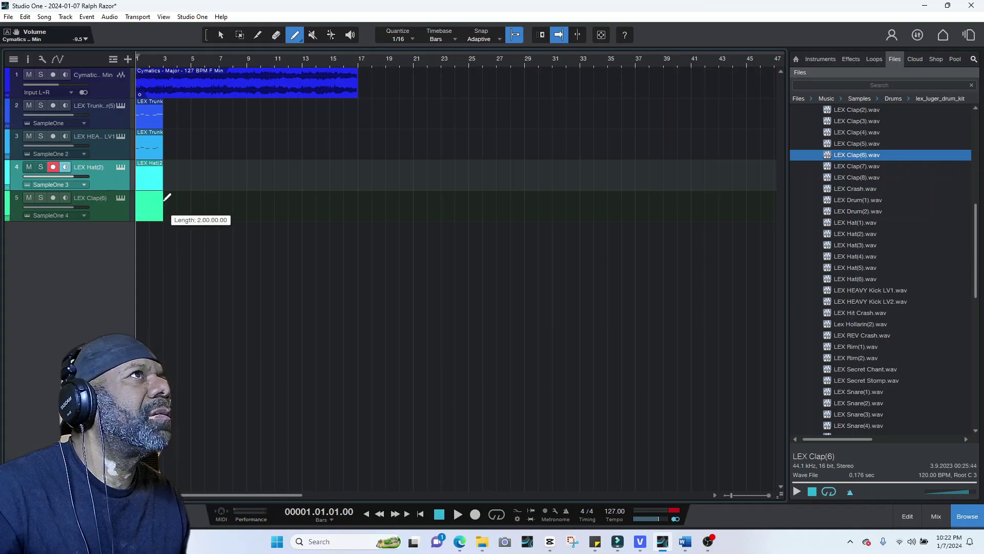
# - Fill both bars of the LEX Hat(2) part with eighth notes on C3 and play it back
pyautogui.doubleClick(151, 171)
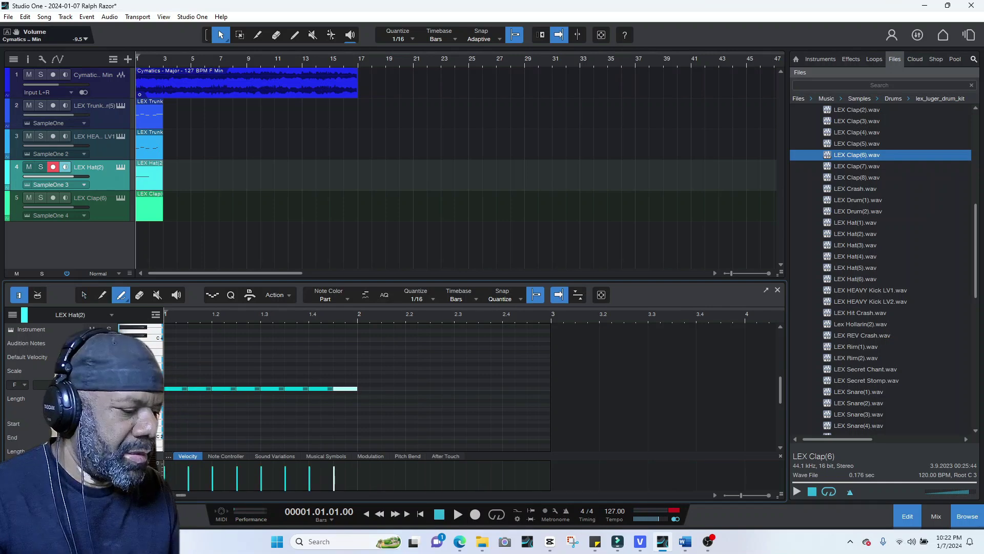
pyautogui.moveTo(345, 388); pyautogui.dragTo(539, 387)
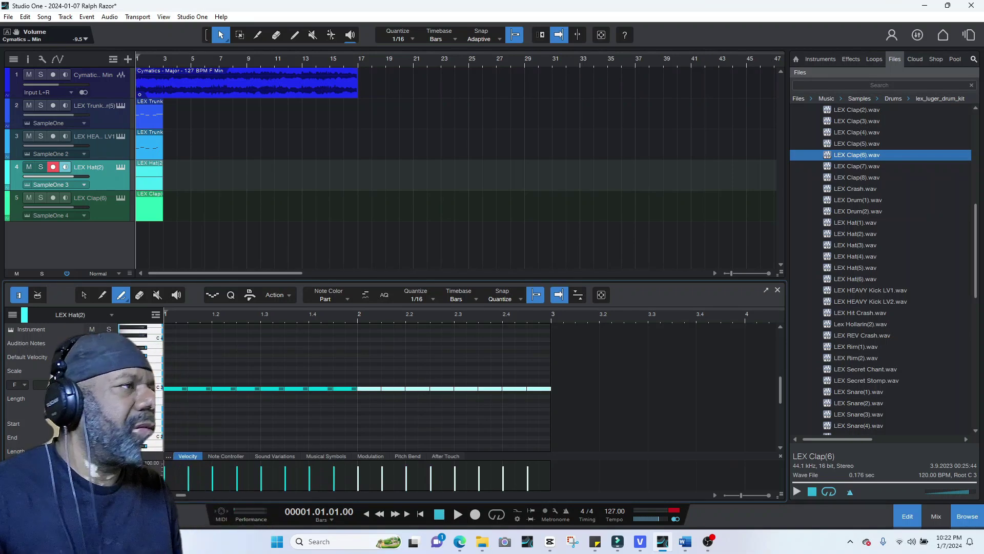
pyautogui.press('space')
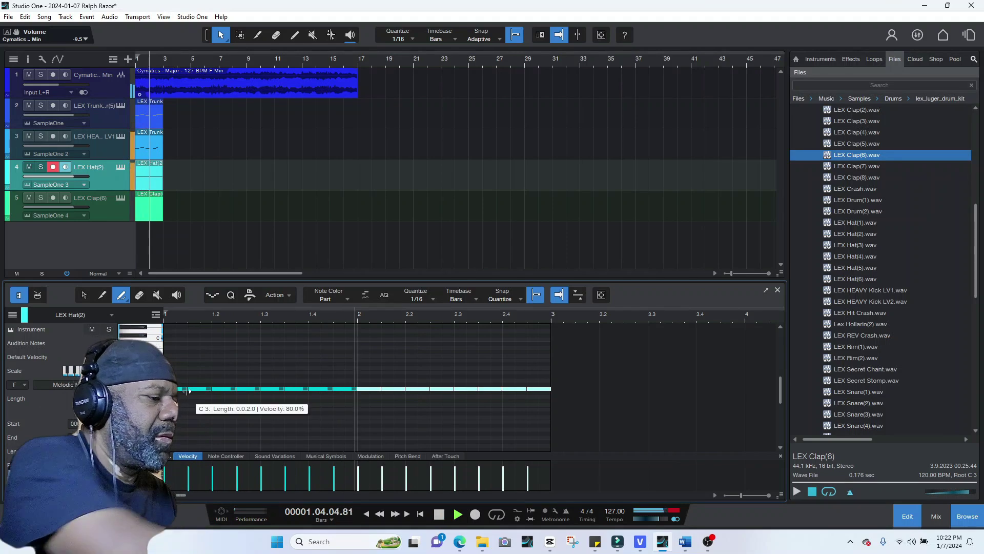
pyautogui.press('space')
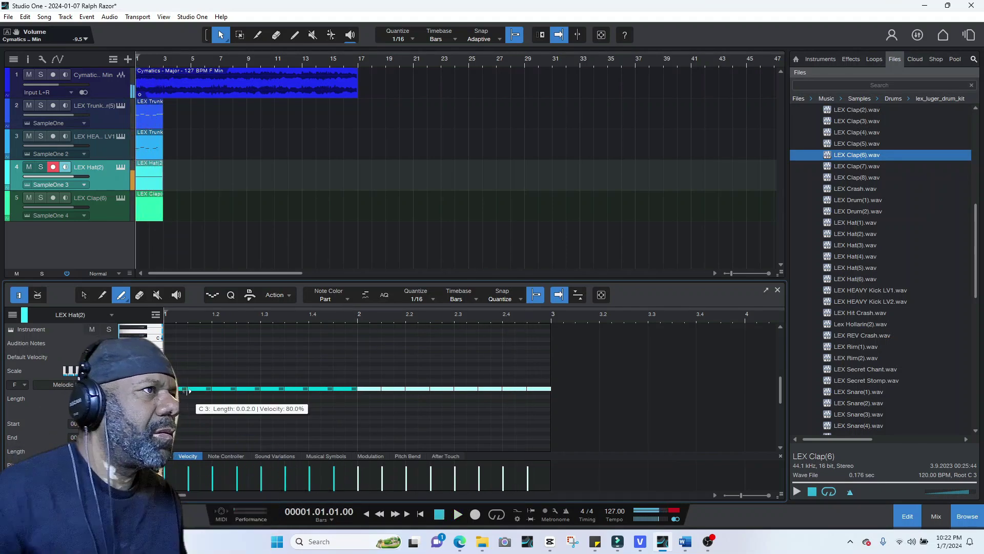
# - Split the second hat note of bar 1 and the first two of bar 2 into sixteenths, auditioning the pattern
pyautogui.click(102, 295)
pyautogui.click(205, 389)
pyautogui.press('space')
pyautogui.click(371, 388)
pyautogui.click(395, 388)
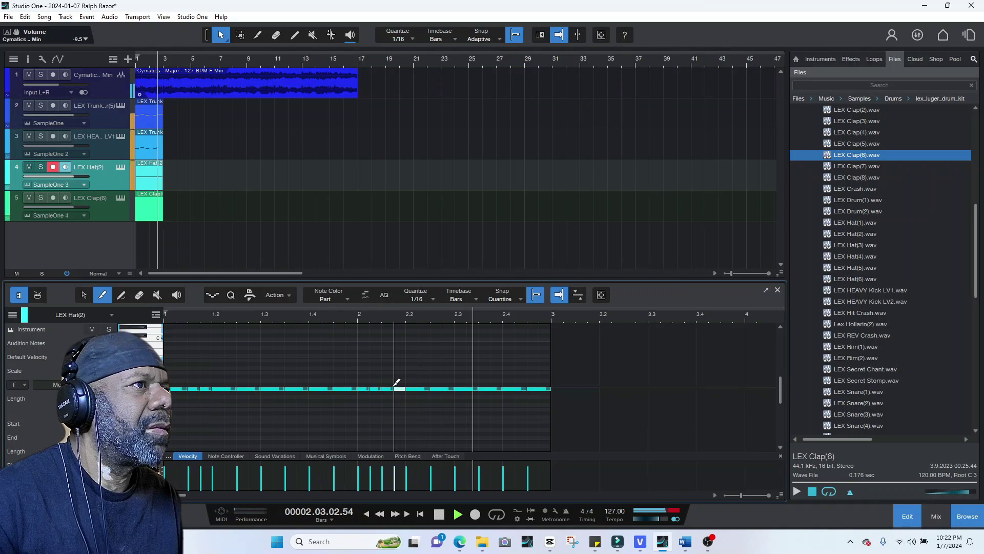
pyautogui.press('space')
# - Draw a sixteenth note on C3 at beat 3 of both bars in the LEX Clap(6) part and play it back
pyautogui.click(147, 214)
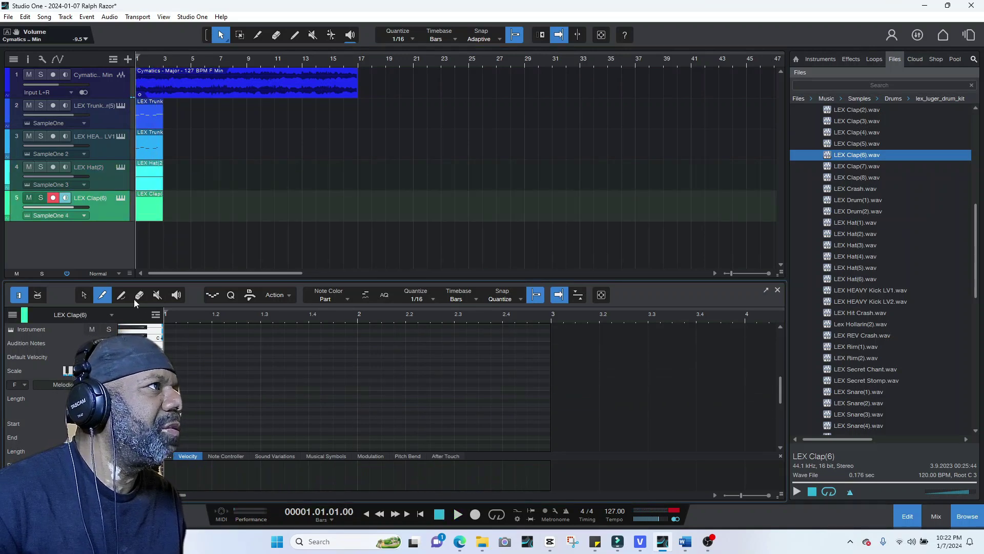
pyautogui.press('5')
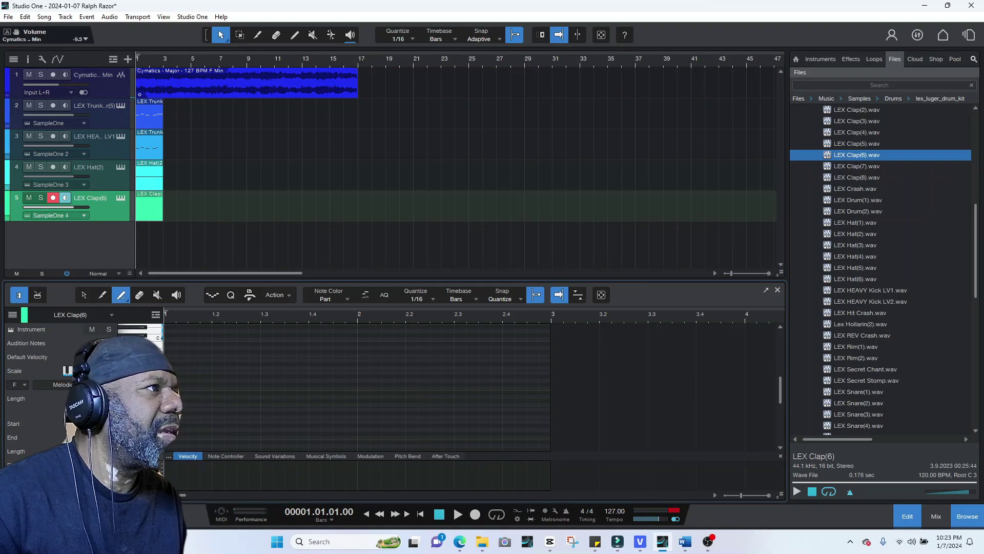
pyautogui.click(264, 388)
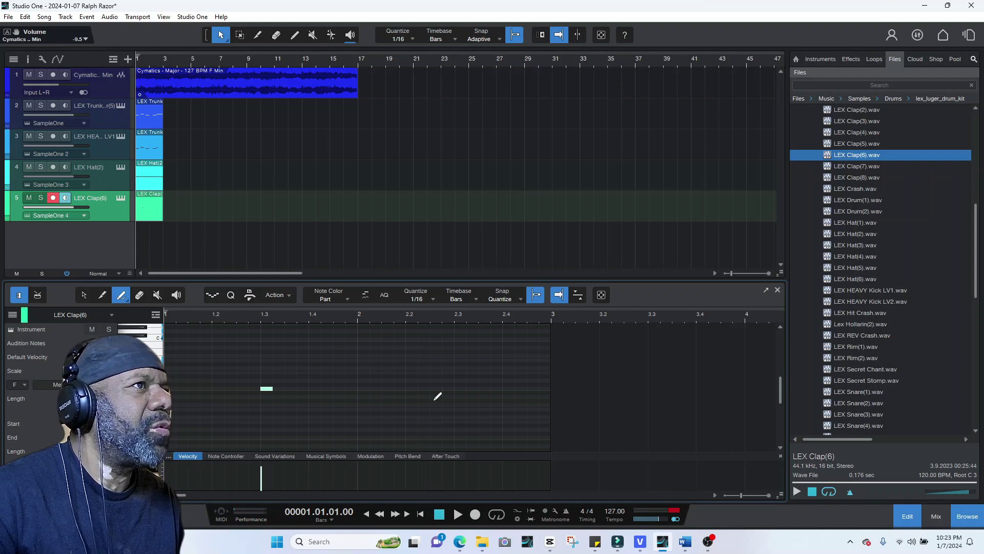
pyautogui.click(457, 388)
pyautogui.press('space')
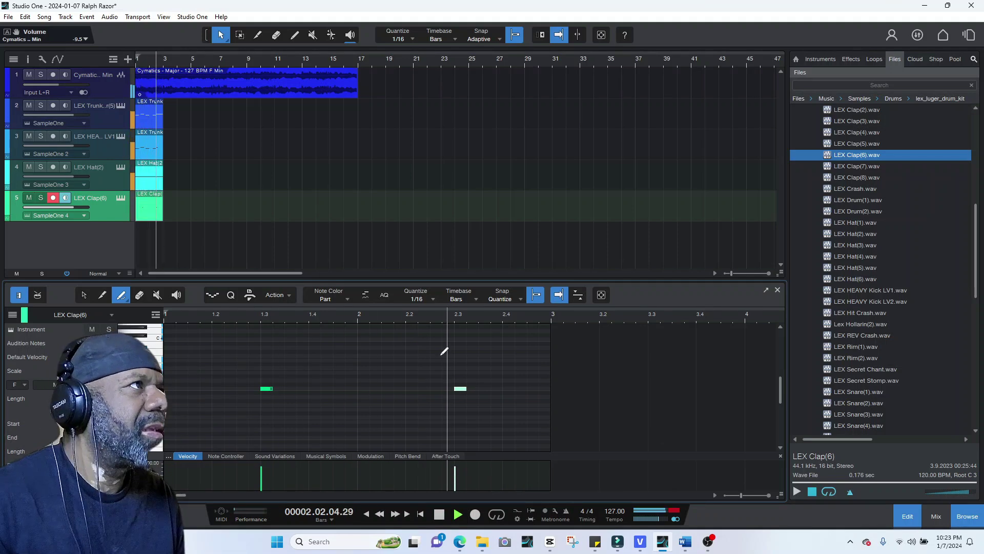
pyautogui.press('space')
# - Duplicate the four two-bar drum and 808 parts seven times so they fill the loop's length to bar 17
pyautogui.moveTo(167, 98); pyautogui.dragTo(124, 216)
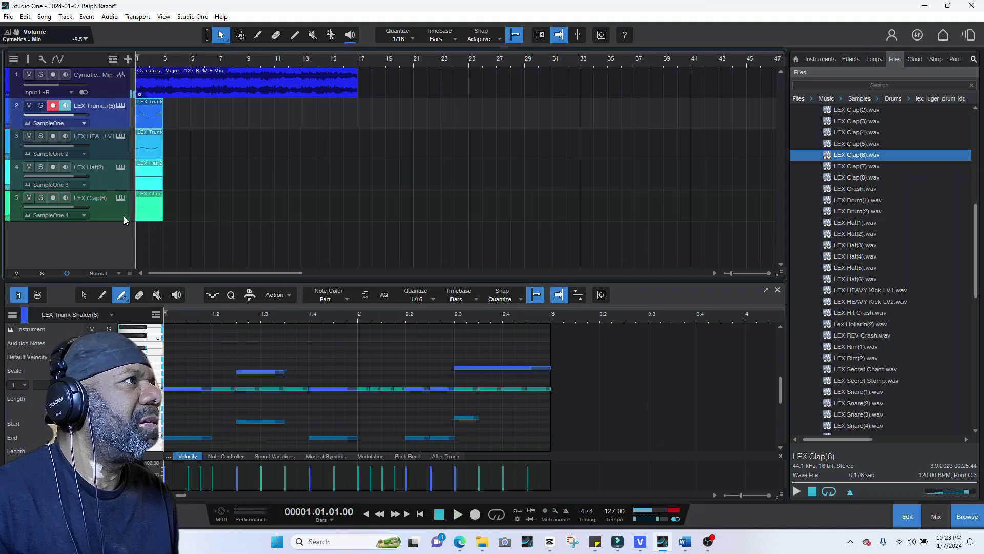
pyautogui.press('d')
pyautogui.press('d')
pyautogui.press('d')
pyautogui.press('d')
pyautogui.press('d')
pyautogui.press('d')
pyautogui.press('d')
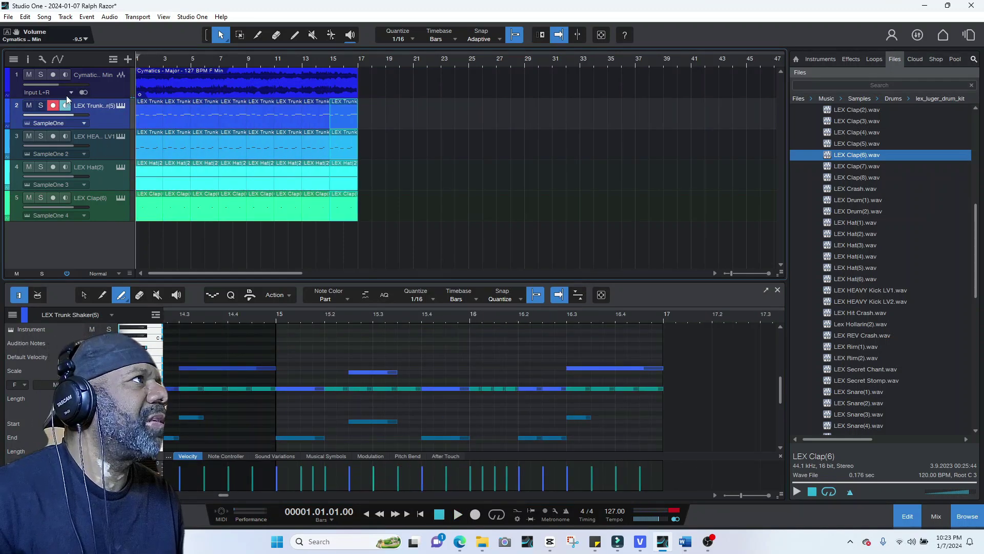
# - Select the Cymatics loop track, play back the full arrangement, and close the editor
pyautogui.click(100, 88)
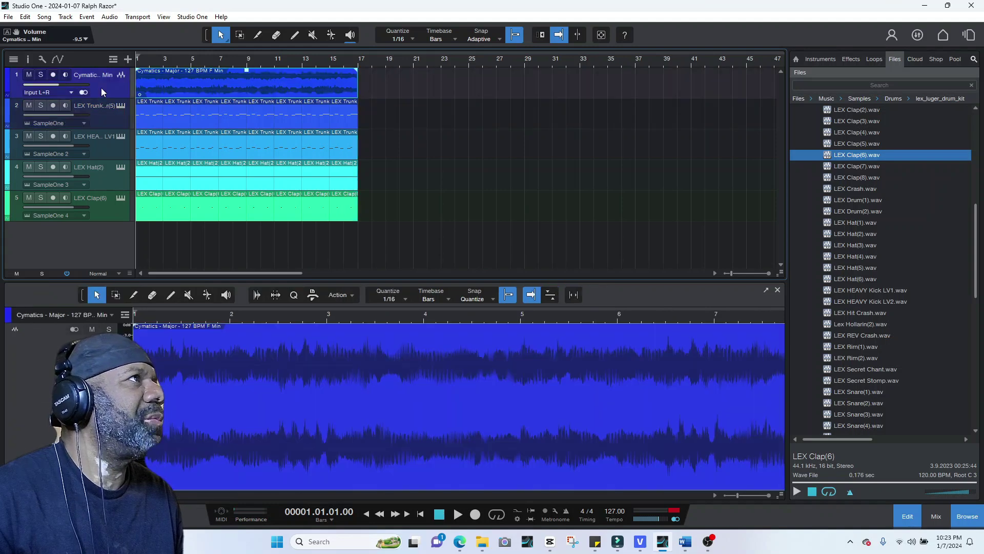
pyautogui.press('space')
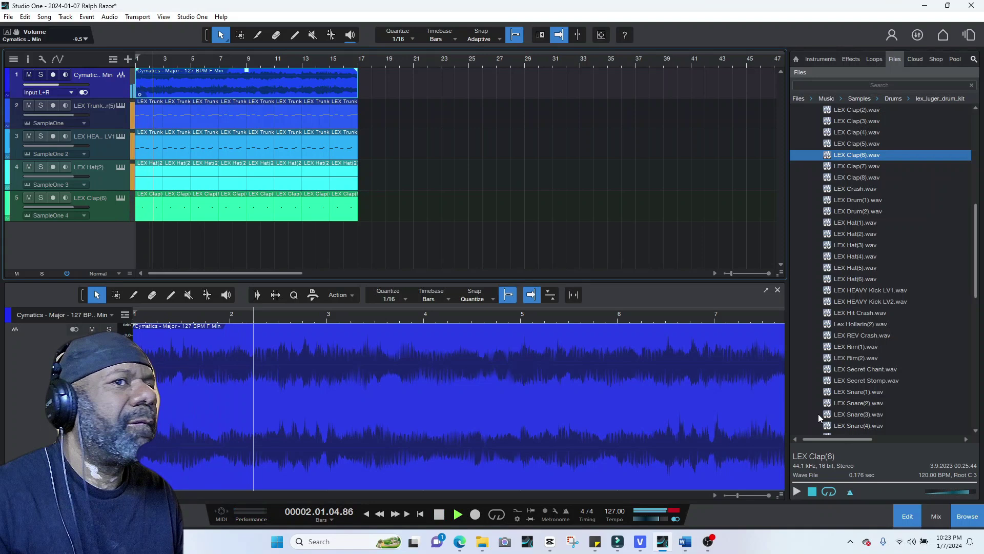
pyautogui.press('F2')
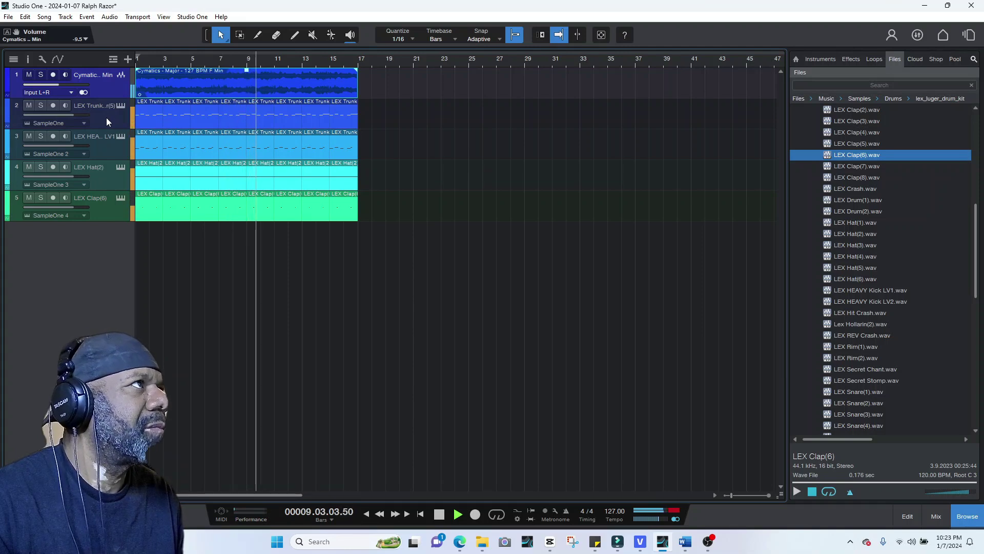
pyautogui.press('space')
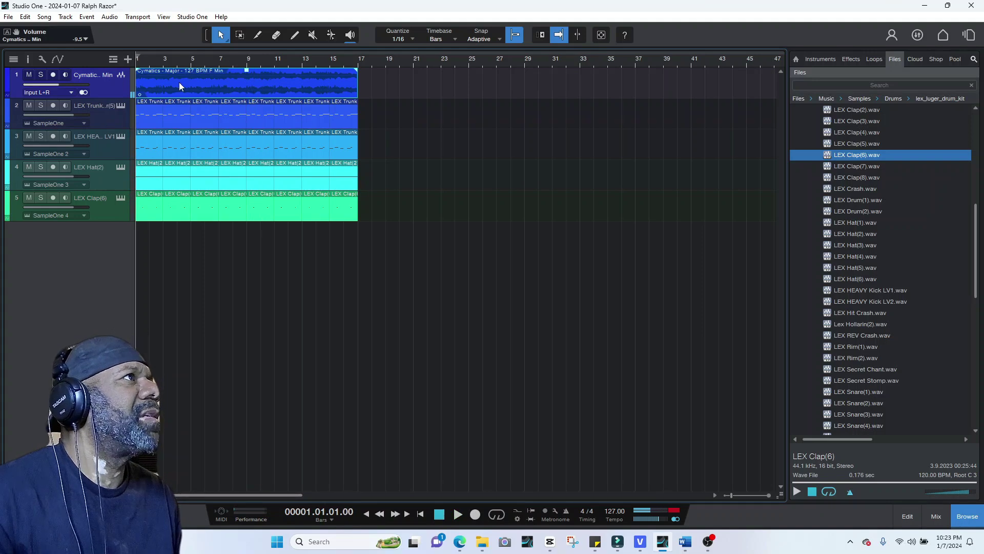
# - Duplicate the Cymatics track and place a copy of the loop at bar 1 on the new track
pyautogui.rightClick(114, 88)
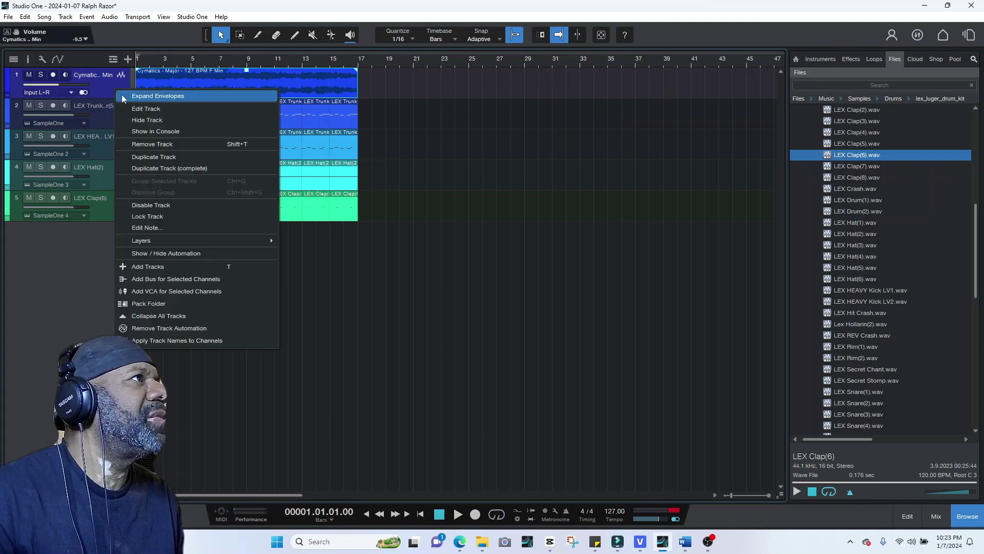
pyautogui.click(149, 156)
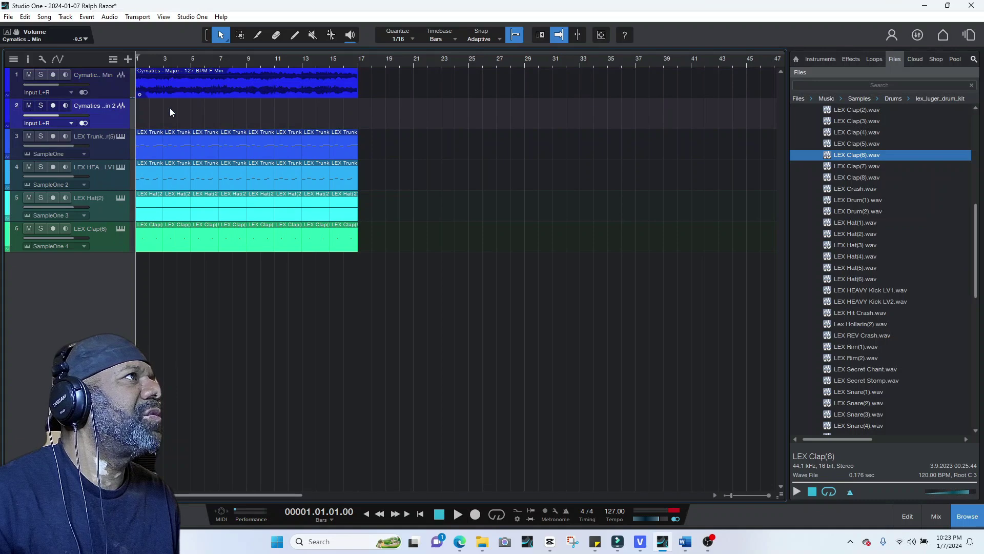
pyautogui.click(176, 77)
pyautogui.press('d')
pyautogui.moveTo(413, 91); pyautogui.dragTo(174, 106)
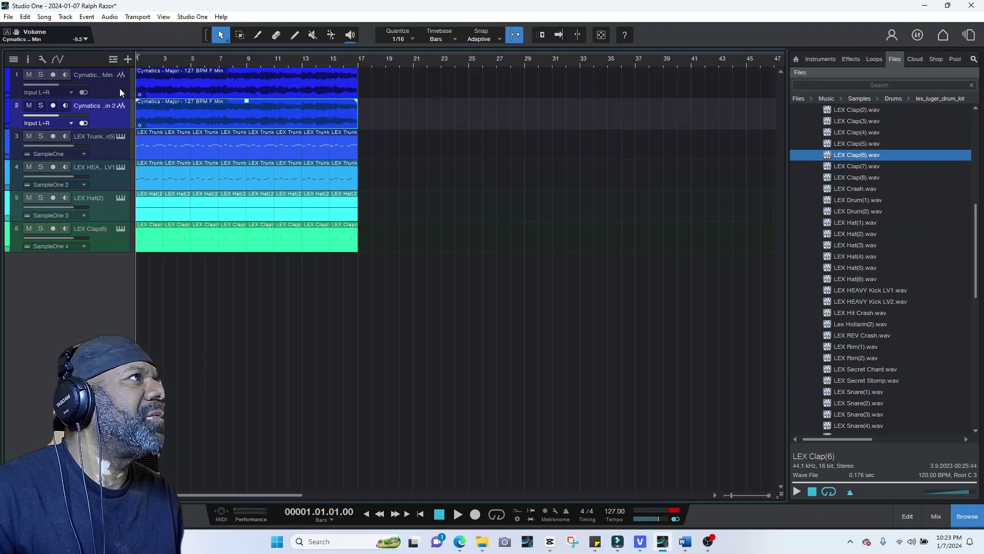
# - Move the duplicate Cymatics track above the original and select the original track
pyautogui.doubleClick(108, 106)
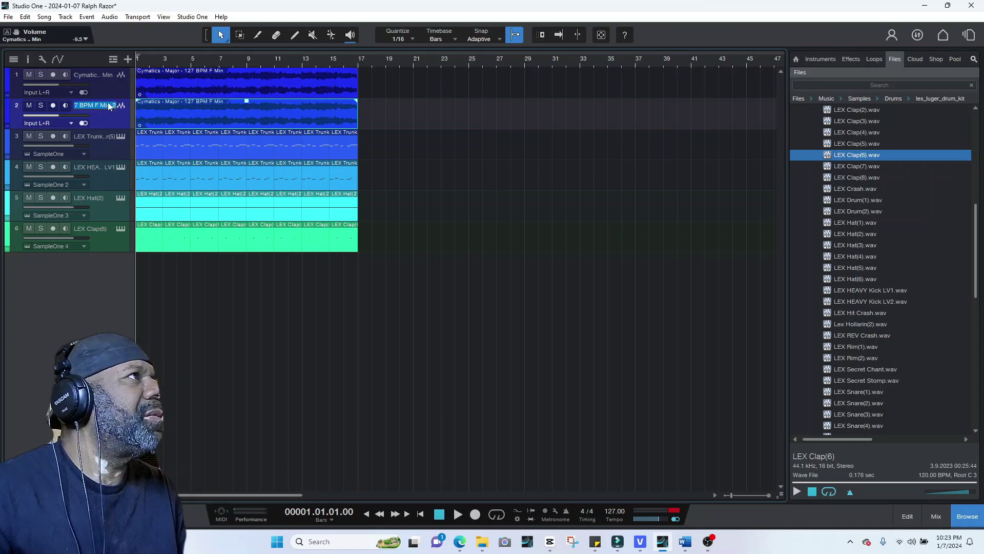
pyautogui.click(115, 123)
pyautogui.moveTo(114, 94); pyautogui.dragTo(105, 119)
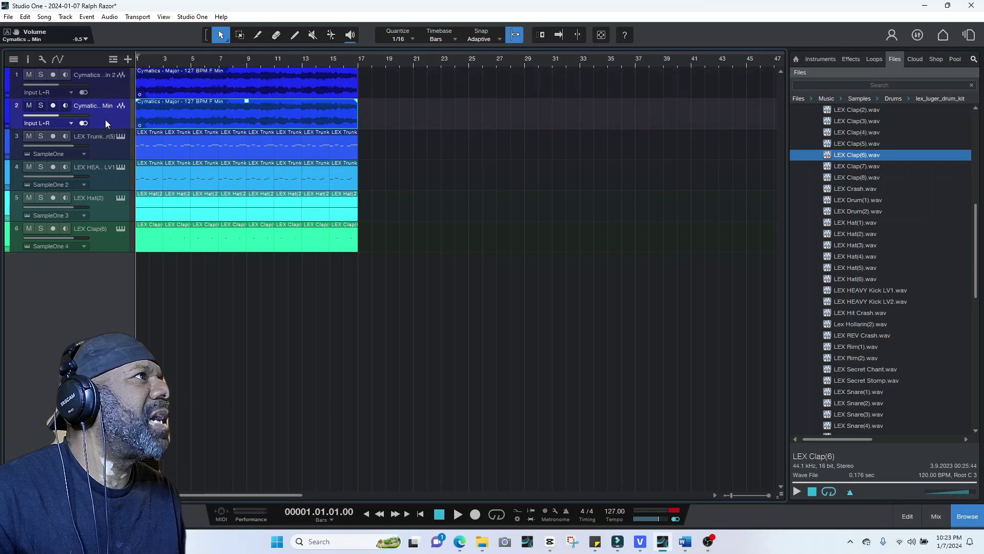
pyautogui.click(116, 93)
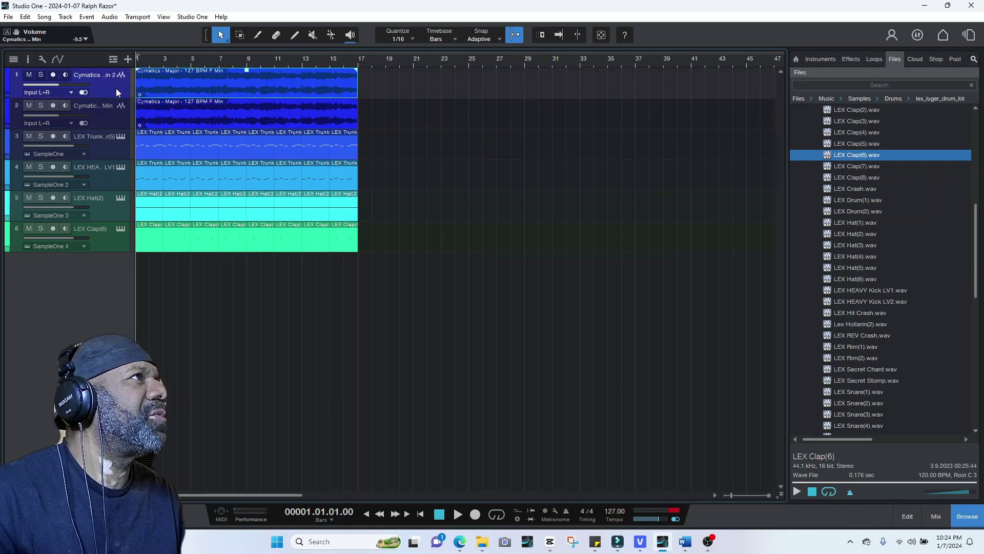
pyautogui.click(122, 117)
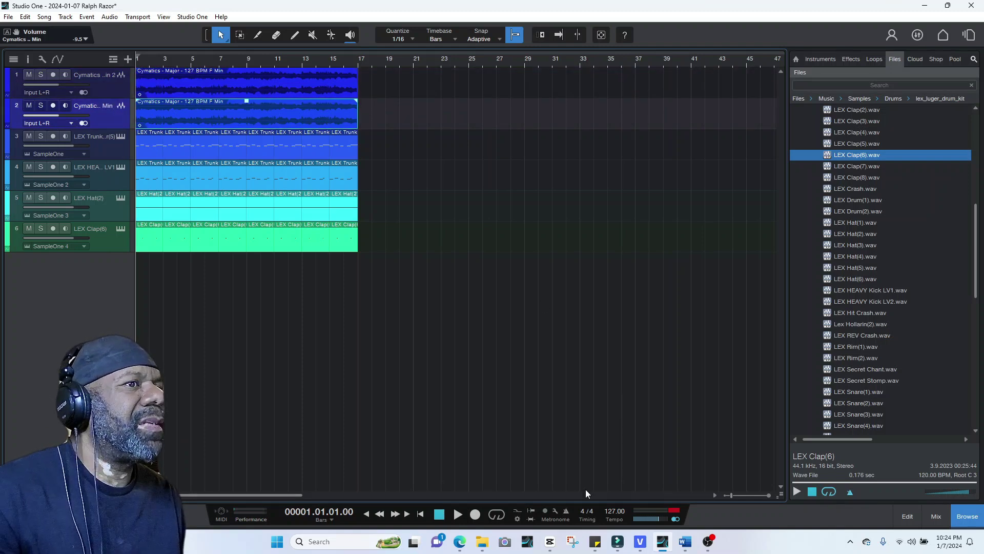
# - Open the mixer, insert Autofilter on the original Cymatics channel, and look through its presets
pyautogui.click(936, 516)
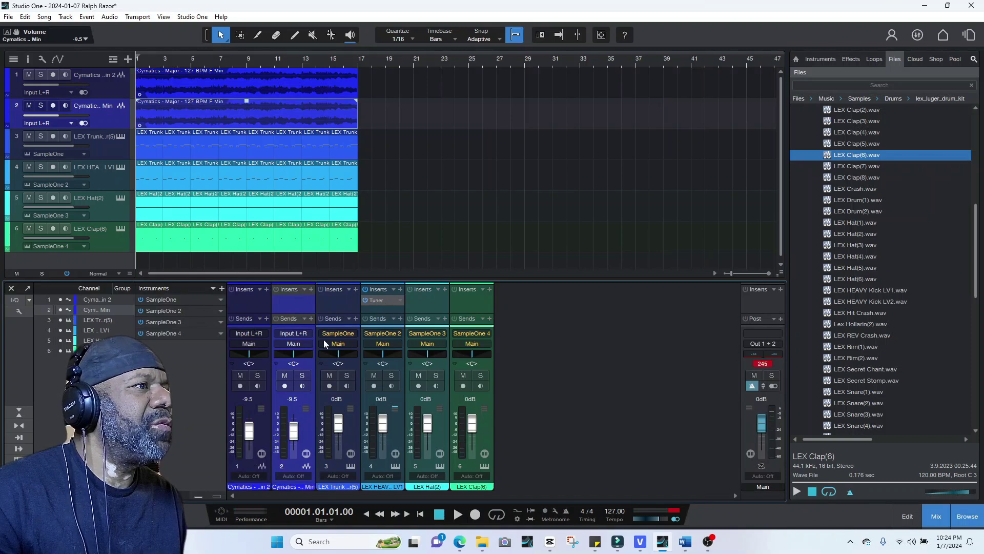
pyautogui.click(311, 288)
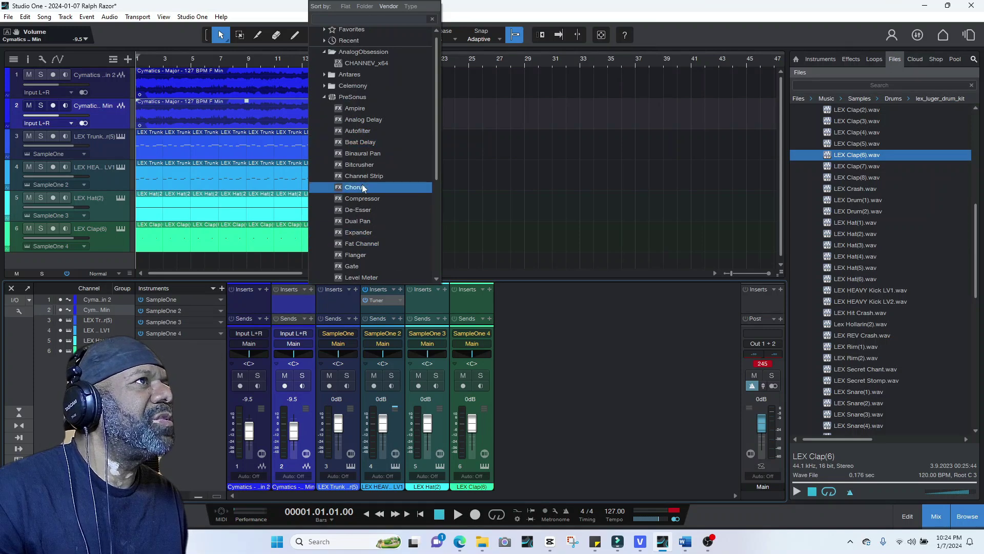
pyautogui.click(368, 131)
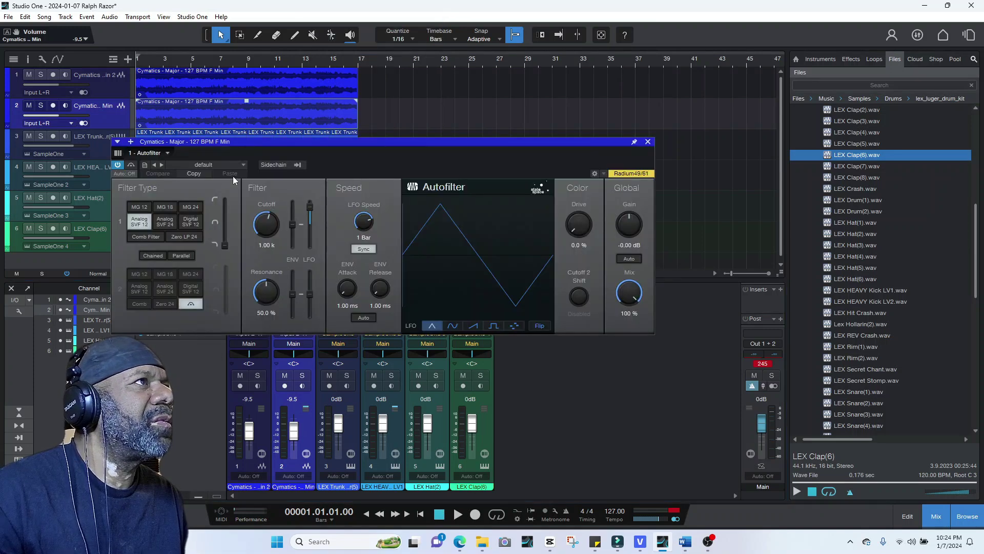
pyautogui.click(221, 164)
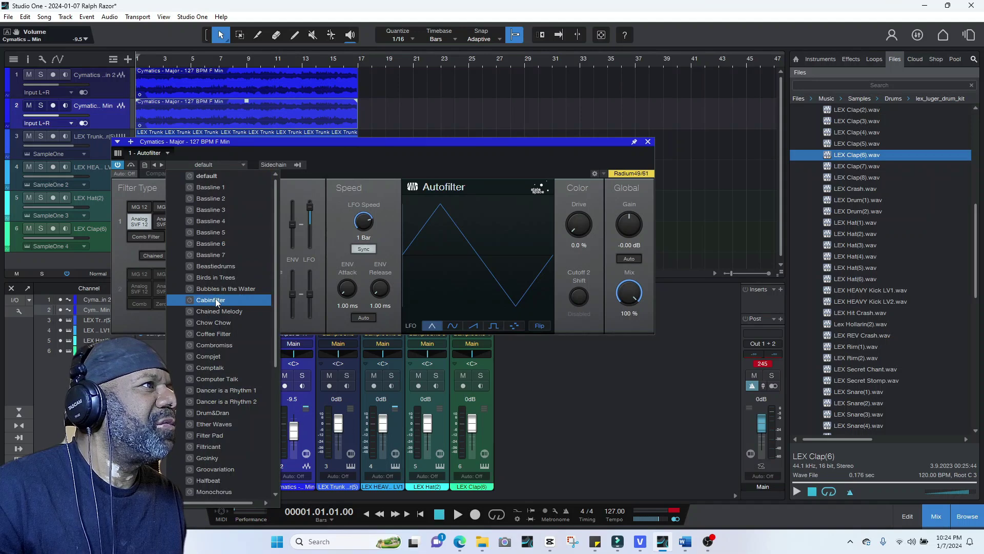
pyautogui.click(349, 144)
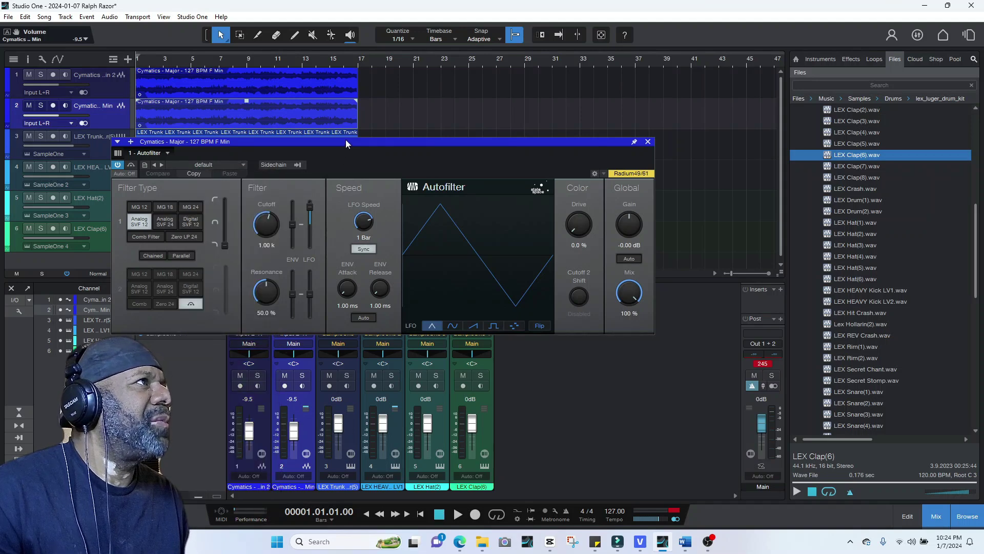
# - Start playback and mute the duplicate Cymatics track
pyautogui.press('space')
pyautogui.click(30, 75)
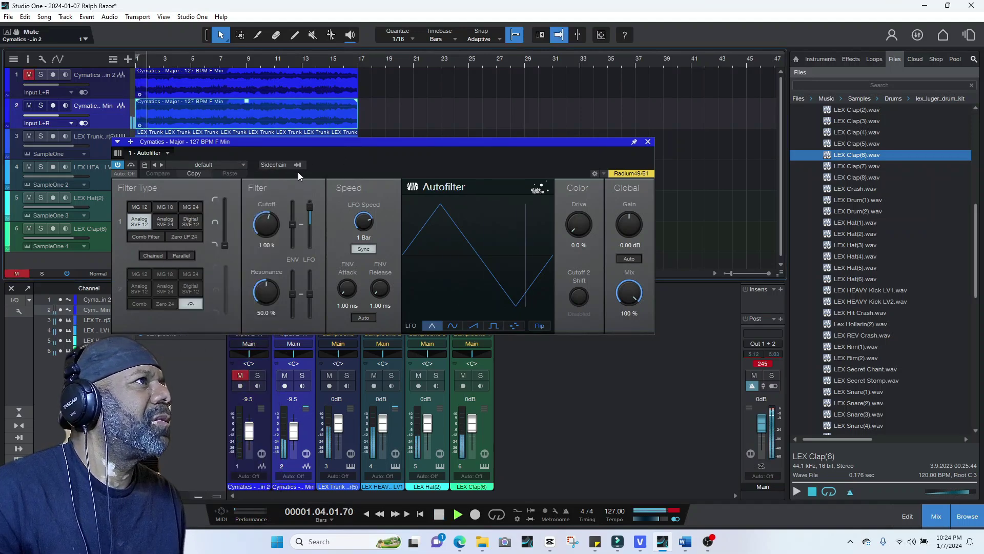
# - Audition the Autofilter presets Beastiedrums, Cabinfilter, Coffee Filter and Filter Pad on the original loop, then close the effect and stop playback
pyautogui.click(232, 165)
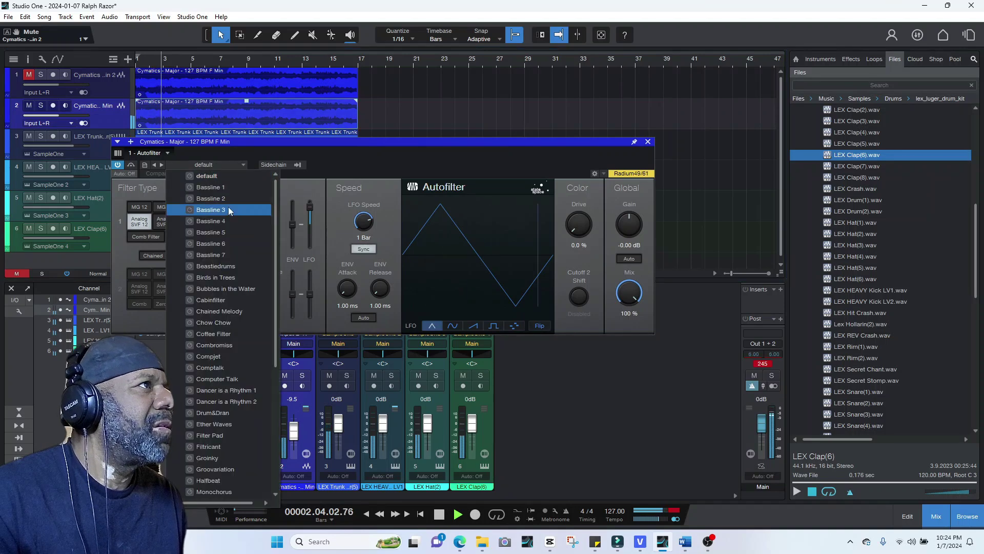
pyautogui.click(223, 267)
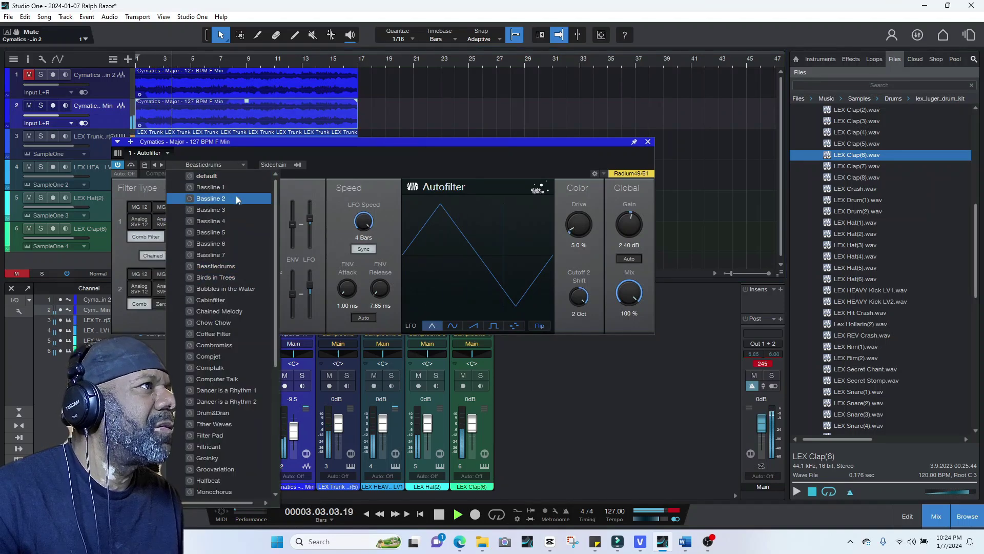
pyautogui.click(232, 165)
pyautogui.click(233, 163)
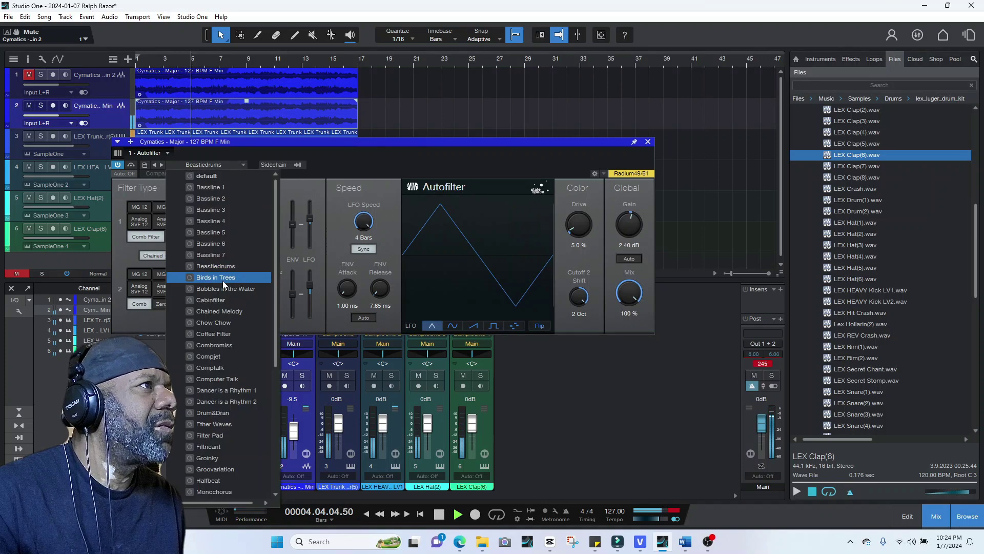
pyautogui.click(223, 300)
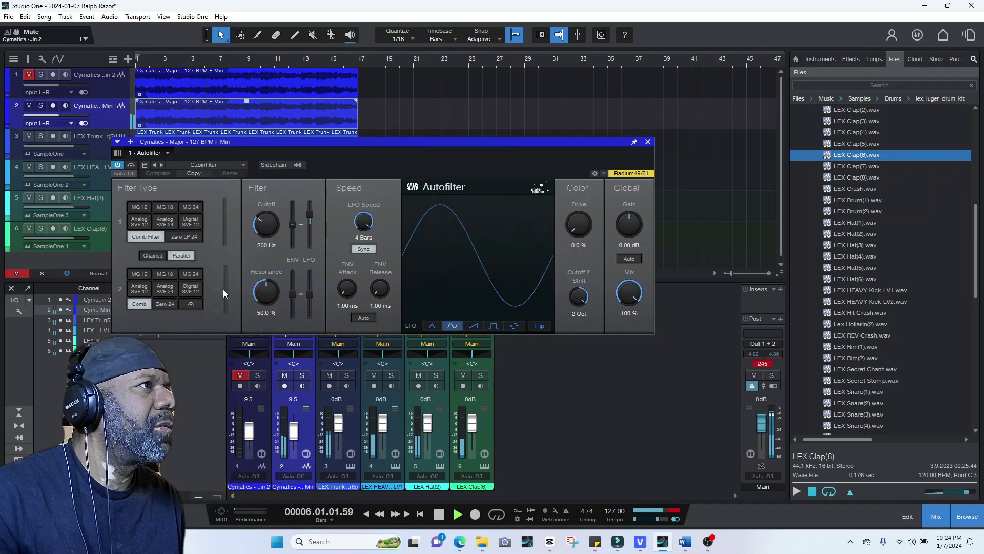
pyautogui.click(232, 164)
pyautogui.click(220, 335)
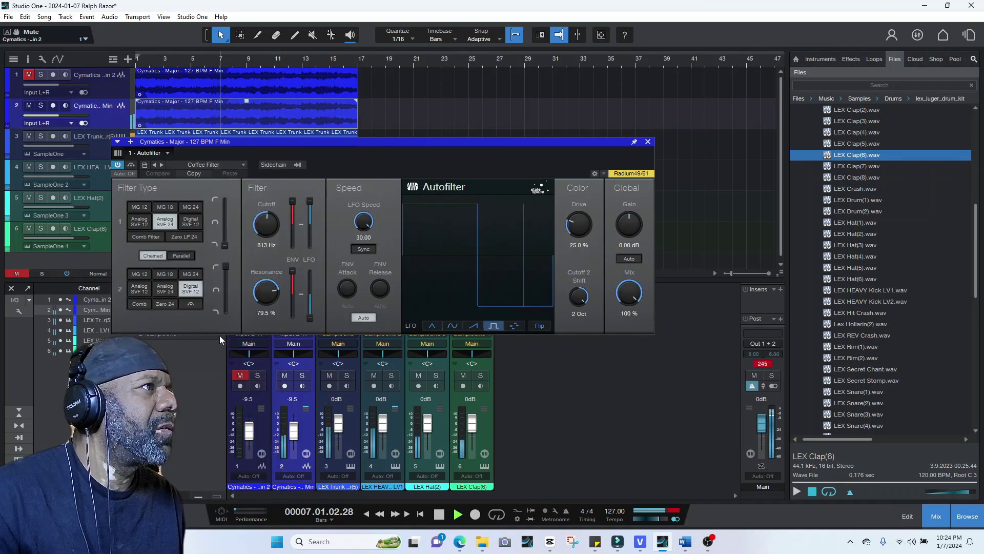
pyautogui.click(229, 165)
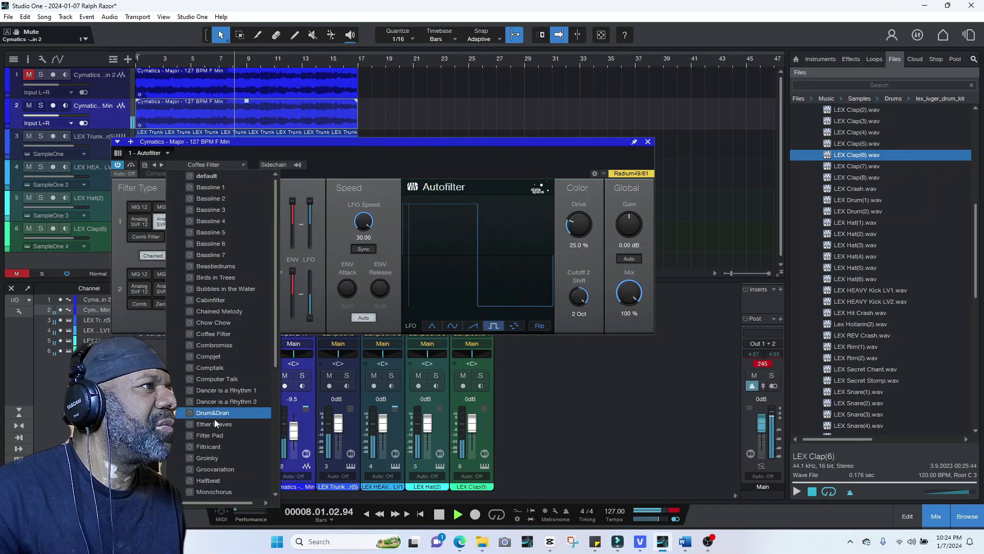
pyautogui.click(210, 437)
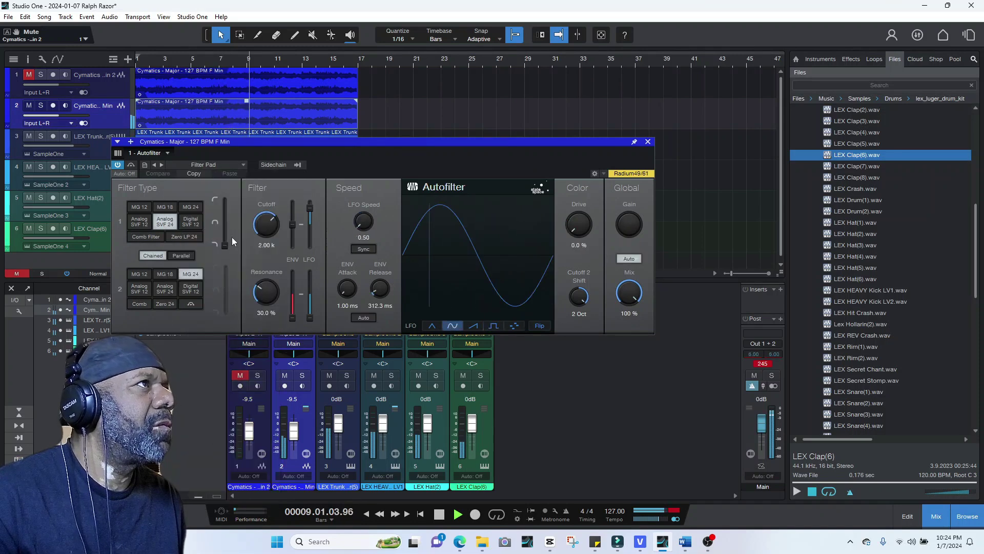
pyautogui.click(647, 142)
pyautogui.press('space')
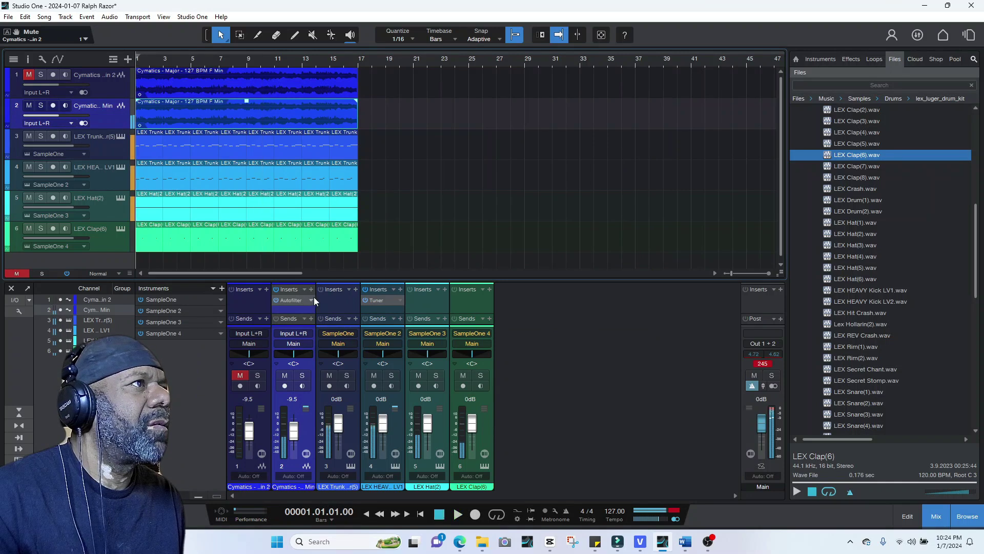
# - Replace Autofilter with Pro EQ on the original Cymatics channel
pyautogui.click(310, 300)
pyautogui.click(325, 398)
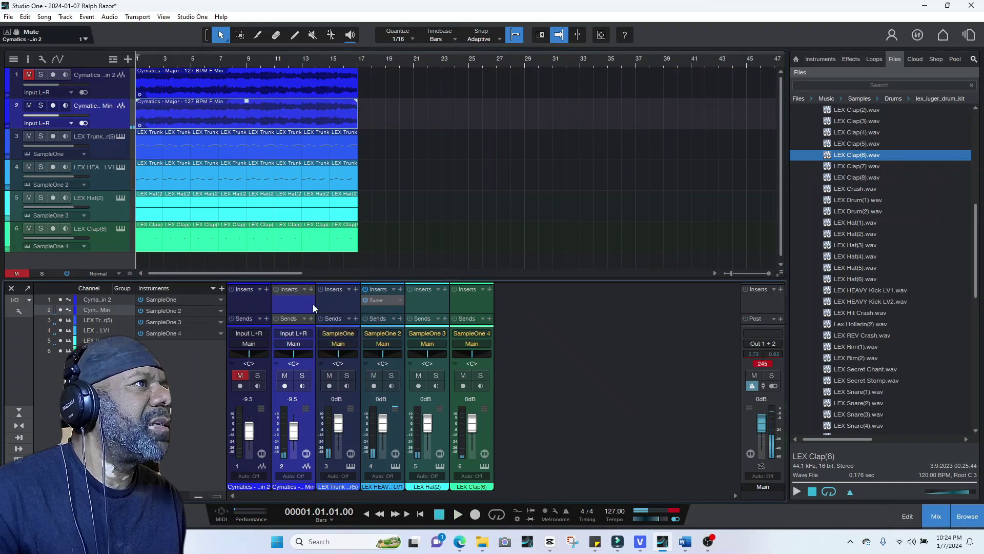
pyautogui.click(311, 289)
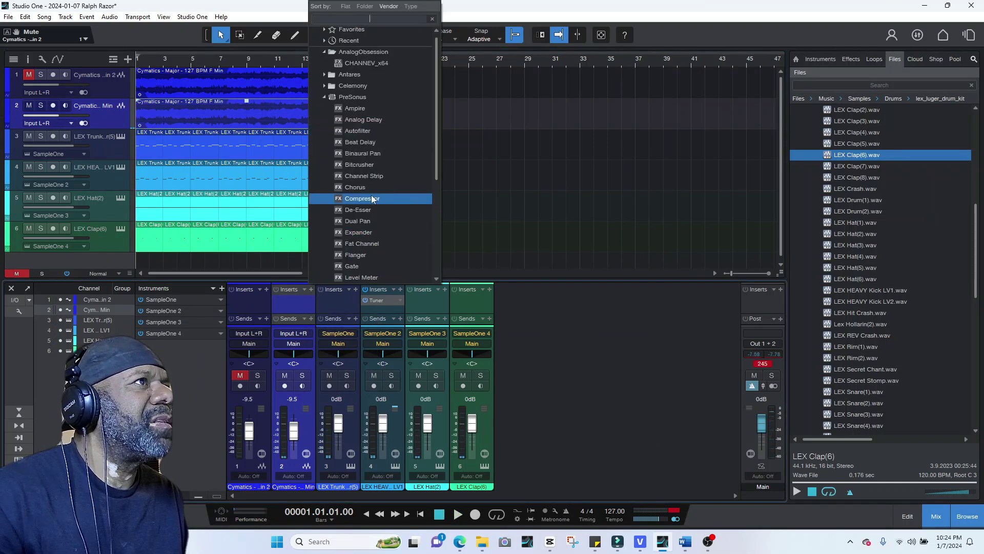
pyautogui.scroll(-4, 369, 225)
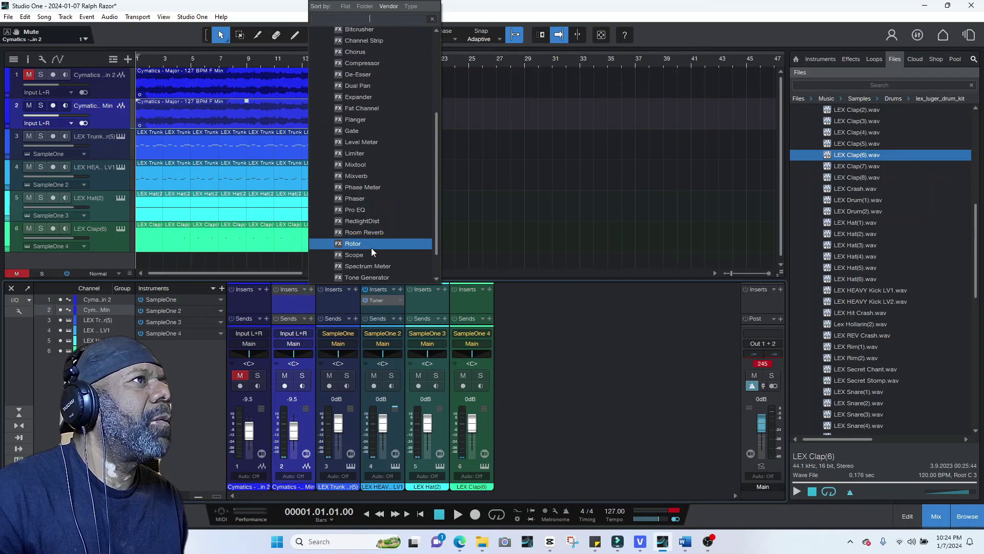
pyautogui.click(371, 243)
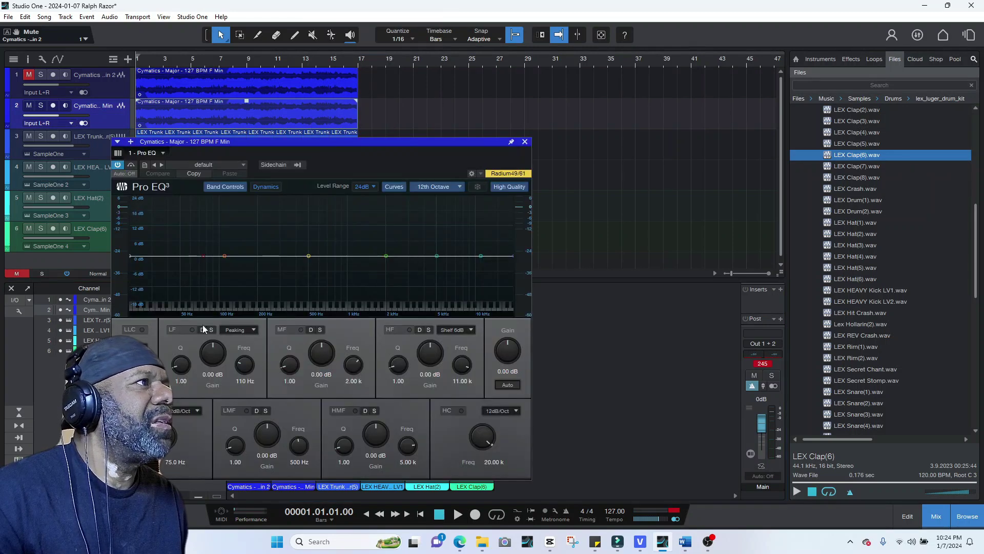
# - Enable Pro EQ's low cut at 48dB/Oct and 309 Hz, and audition it with the original Cymatics track soloed
pyautogui.click(154, 411)
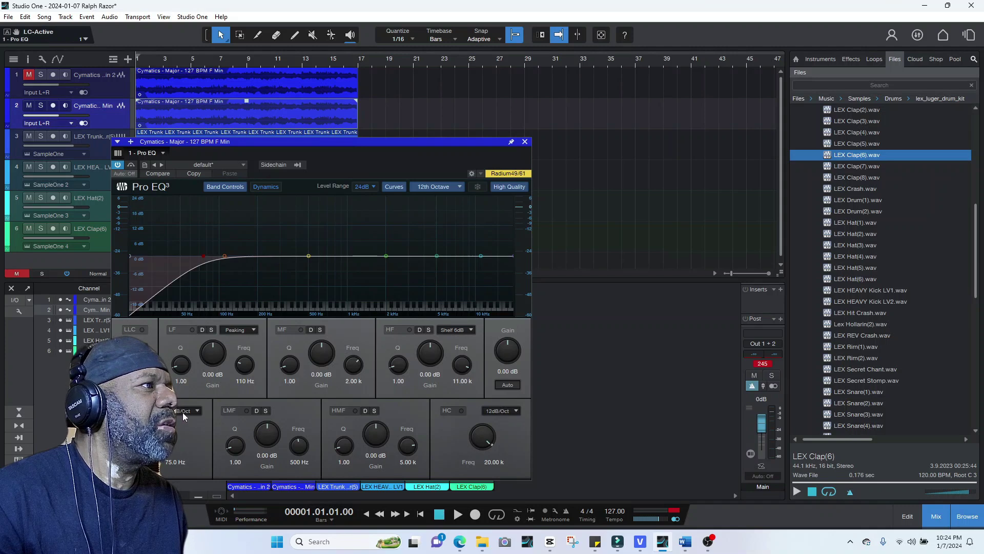
pyautogui.click(183, 411)
pyautogui.click(187, 451)
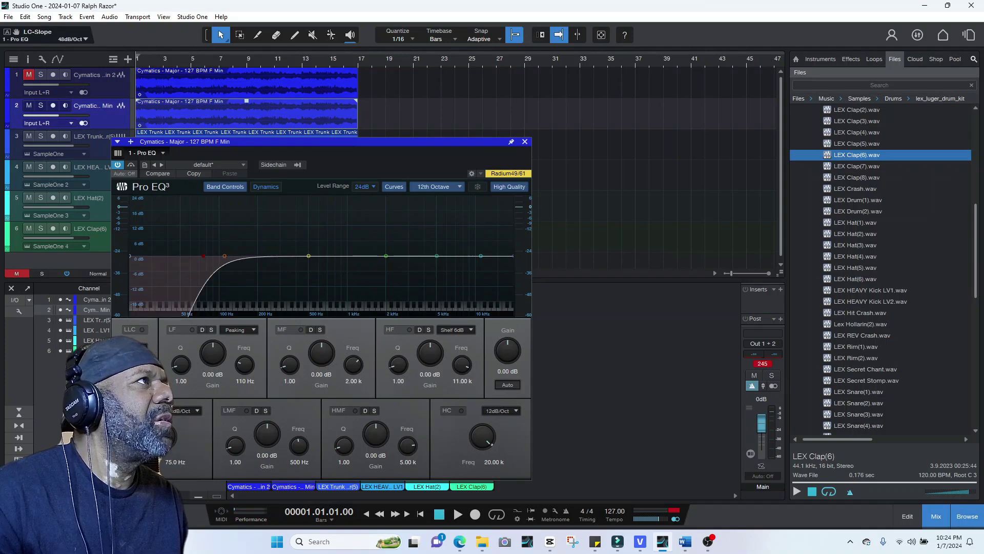
pyautogui.click(40, 106)
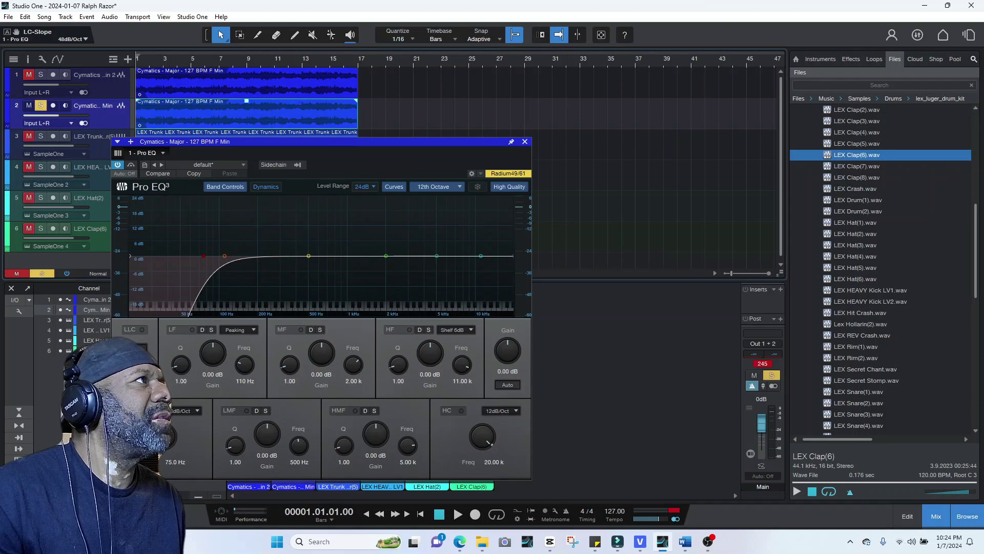
pyautogui.moveTo(169, 441); pyautogui.dragTo(169, 410)
pyautogui.press('space')
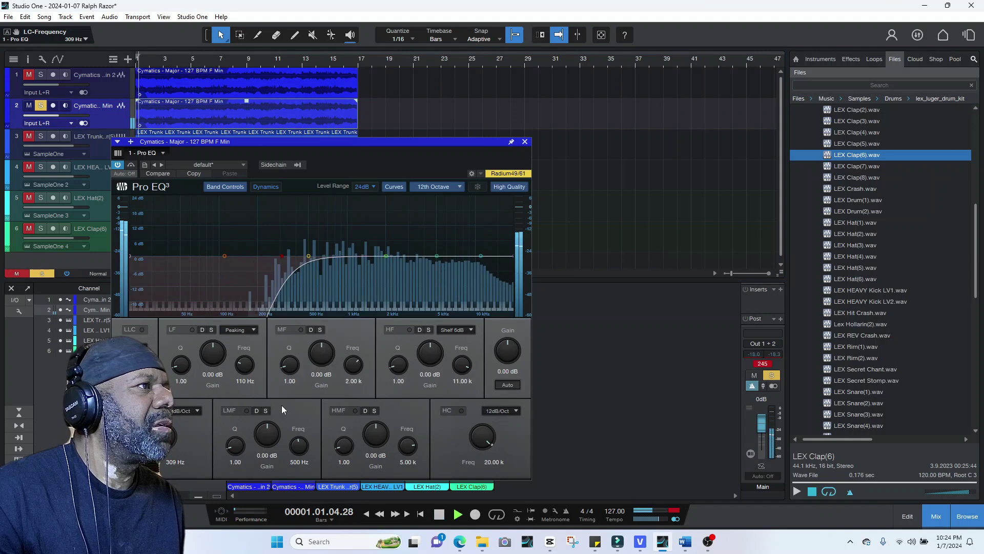
pyautogui.press('space')
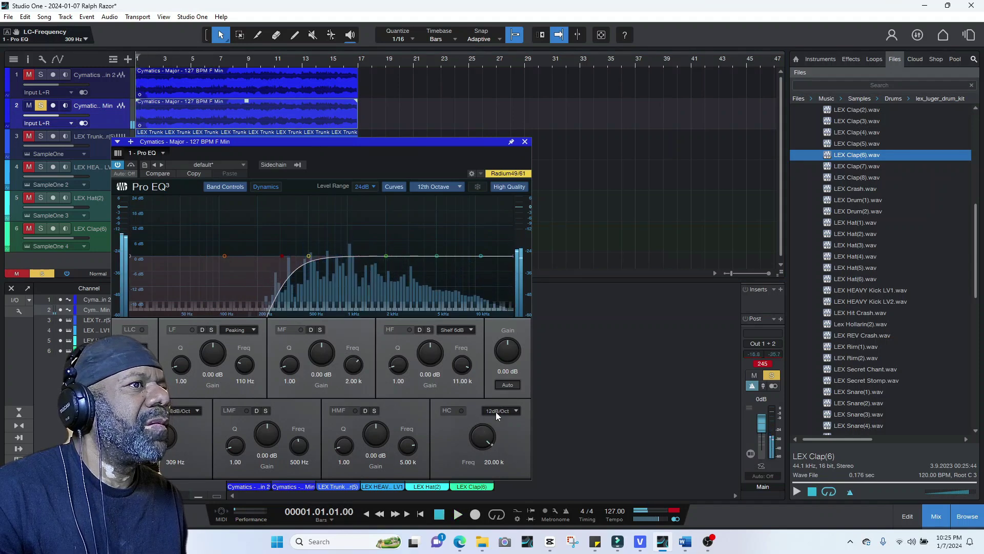
# - Set Pro EQ's high cut slope to 48dB/Oct and try lowering the high cut frequency
pyautogui.click(496, 411)
pyautogui.click(507, 465)
pyautogui.moveTo(484, 430); pyautogui.dragTo(460, 453)
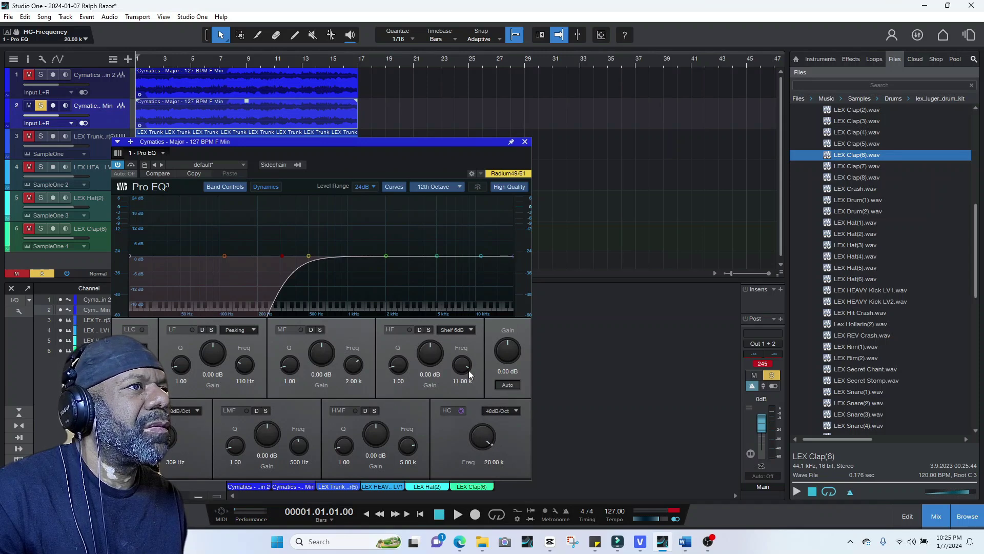
# - Set the HF band to Shelf 24dB at -20.23 dB and 4.34 kHz, and boost MF 4.36 dB at 693 Hz and HMF 3.57 dB at 1.22 kHz
pyautogui.moveTo(431, 350); pyautogui.dragTo(409, 353)
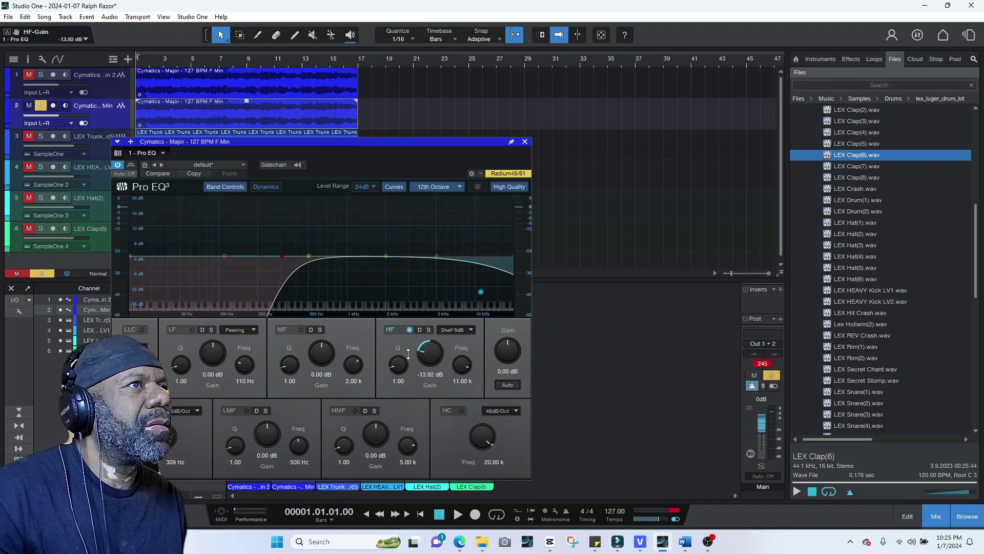
pyautogui.click(456, 330)
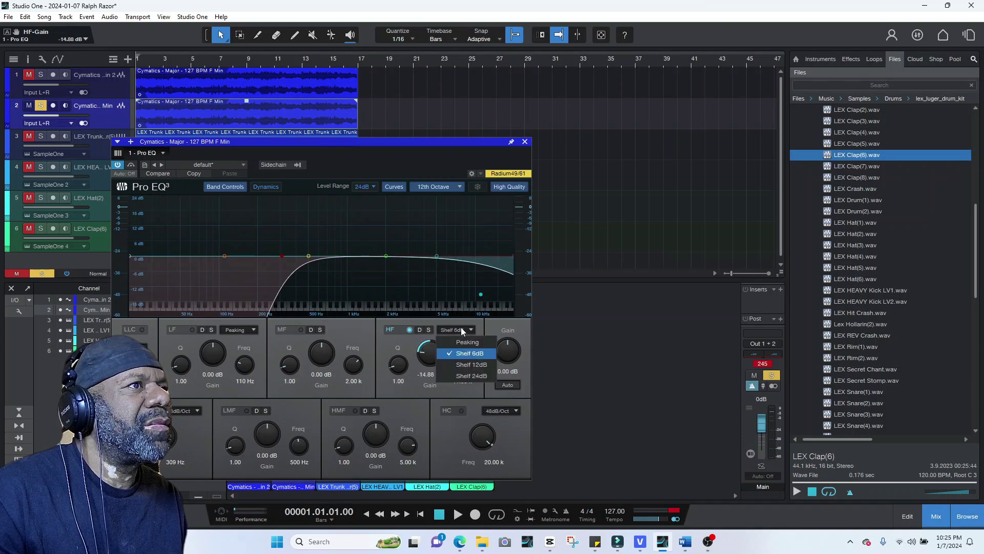
pyautogui.click(471, 376)
pyautogui.moveTo(480, 294); pyautogui.dragTo(328, 248)
pyautogui.moveTo(436, 253); pyautogui.dragTo(358, 246)
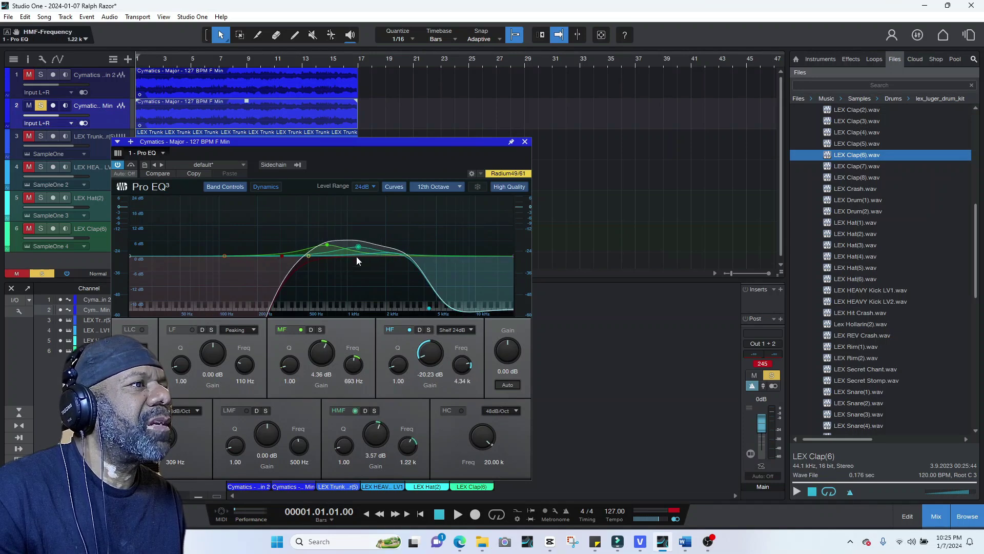
# - During playback, lower the HF frequency to 1.49 kHz and raise the low cut to 556 Hz, closing the EQ and stopping when finished
pyautogui.press('space')
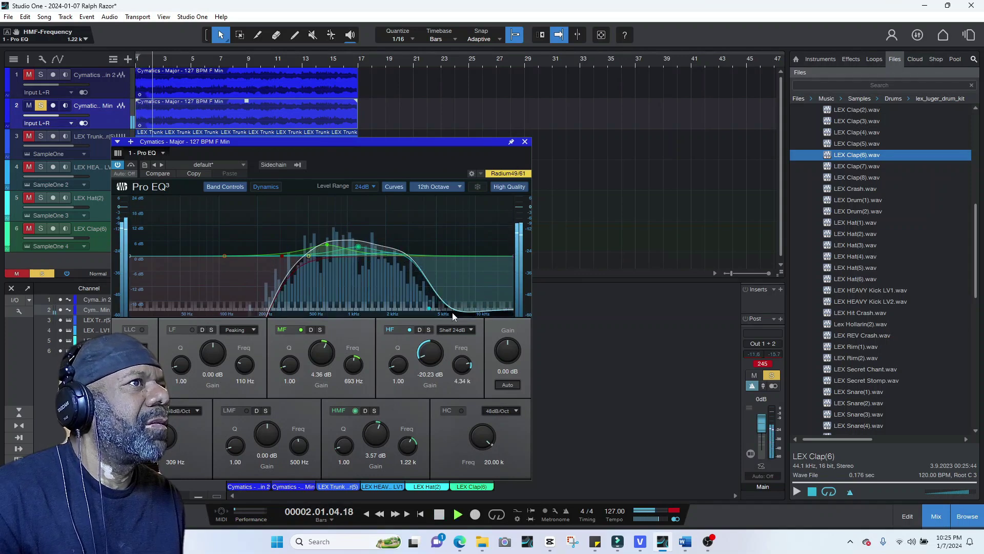
pyautogui.moveTo(428, 309); pyautogui.dragTo(369, 311)
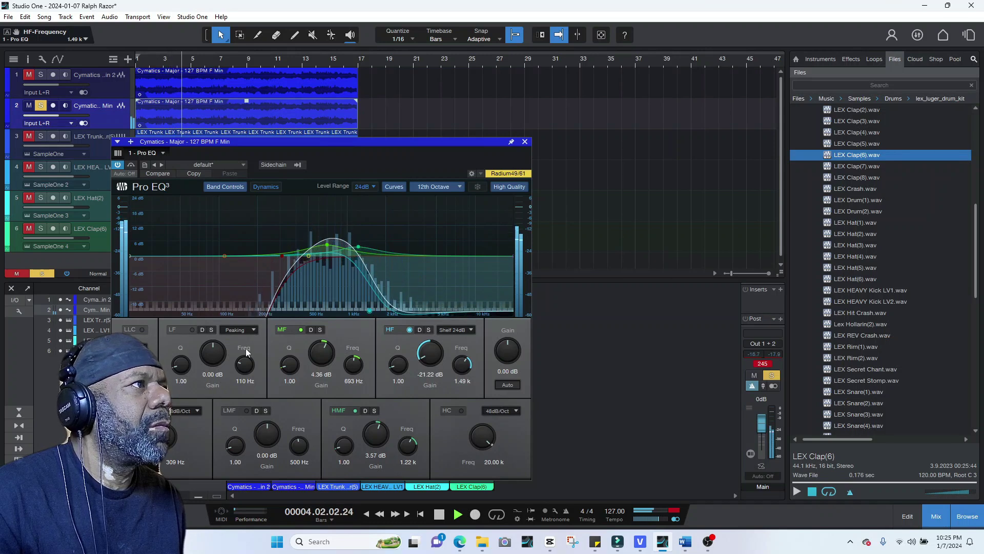
pyautogui.moveTo(282, 255); pyautogui.dragTo(314, 256)
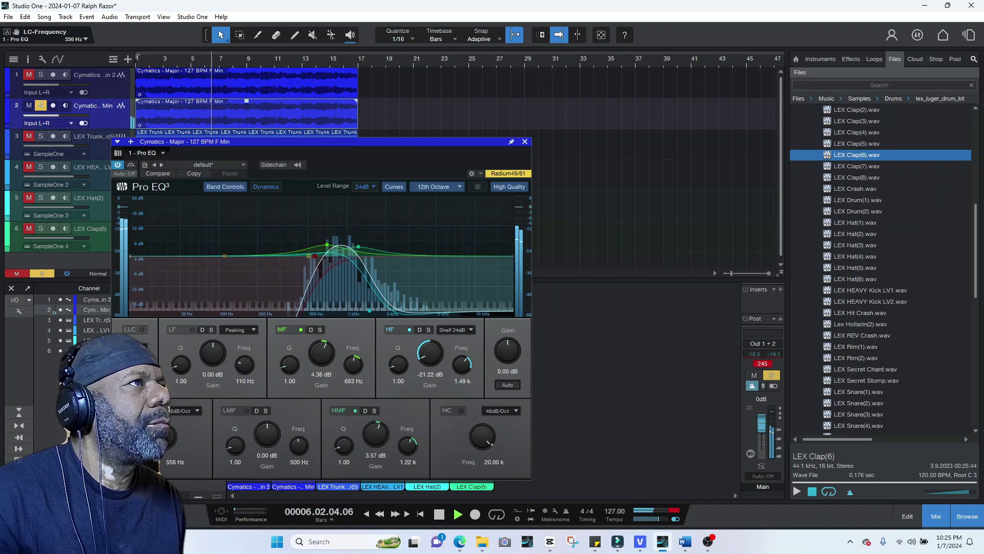
pyautogui.click(525, 142)
pyautogui.press('space')
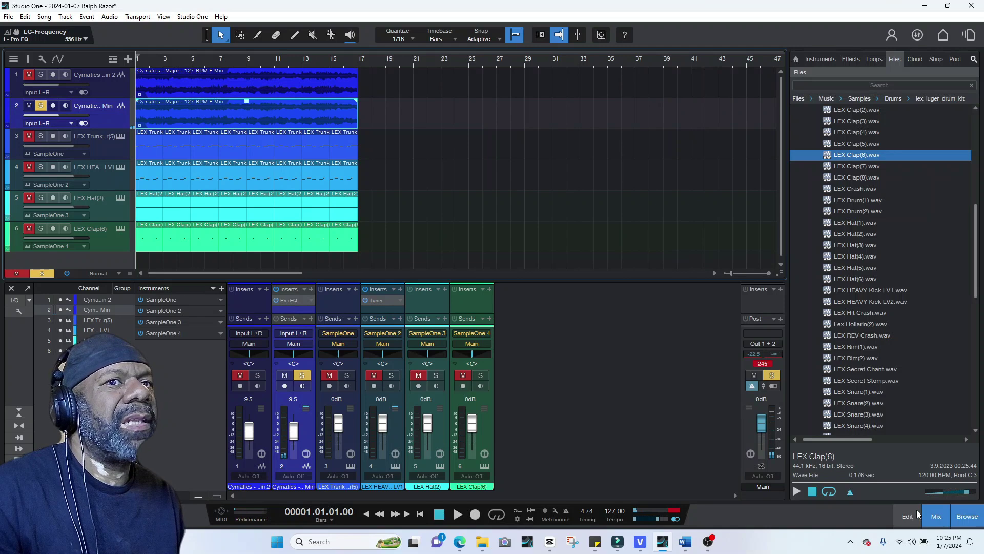
# - Unsolo the original Cymatics track, unmute its duplicate, and duplicate all events of the 16-bar arrangement starting at bar 17
pyautogui.moveTo(416, 107); pyautogui.dragTo(133, 250)
pyautogui.click(41, 105)
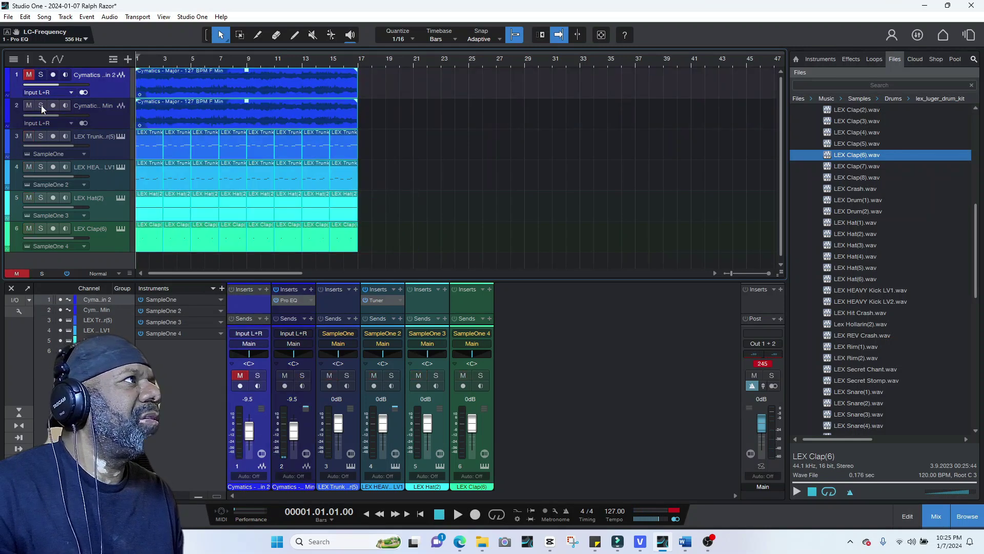
pyautogui.click(27, 77)
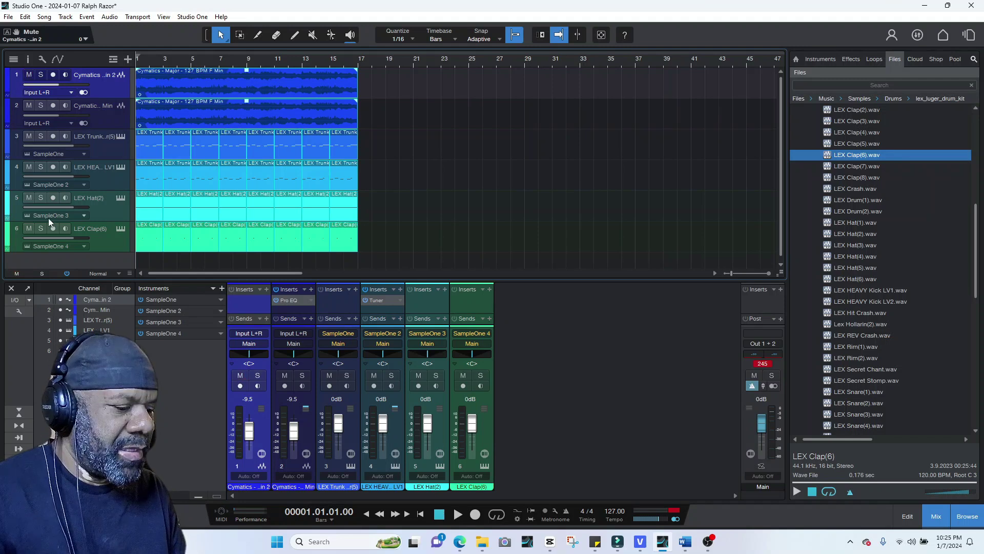
pyautogui.hotkey('ctrl', 'd')
# - Hide the mixer and browser, and duplicate the whole 32-bar arrangement starting at bar 33
pyautogui.click(936, 517)
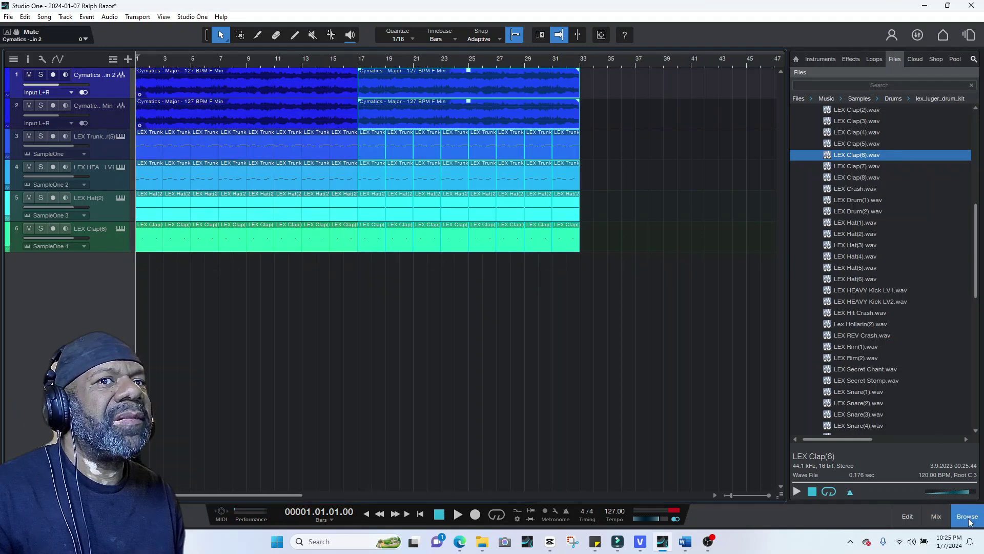
pyautogui.press('F5')
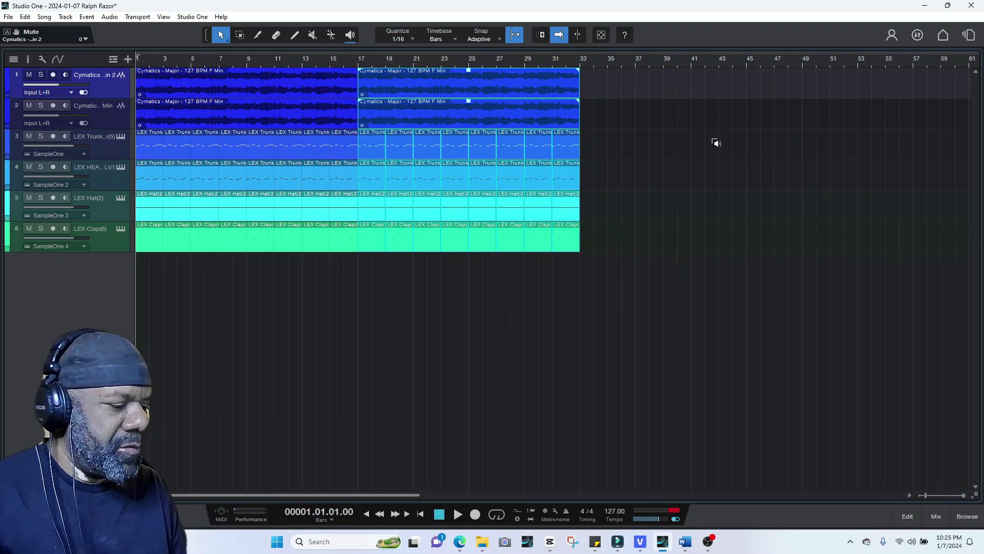
pyautogui.hotkey('ctrl', 'a')
pyautogui.hotkey('ctrl', 'd')
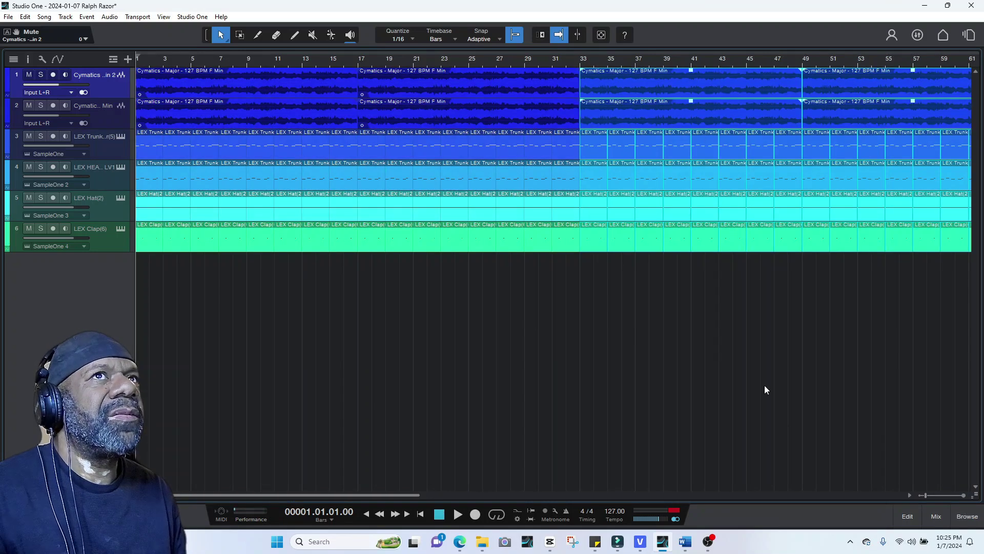
pyautogui.click(920, 493)
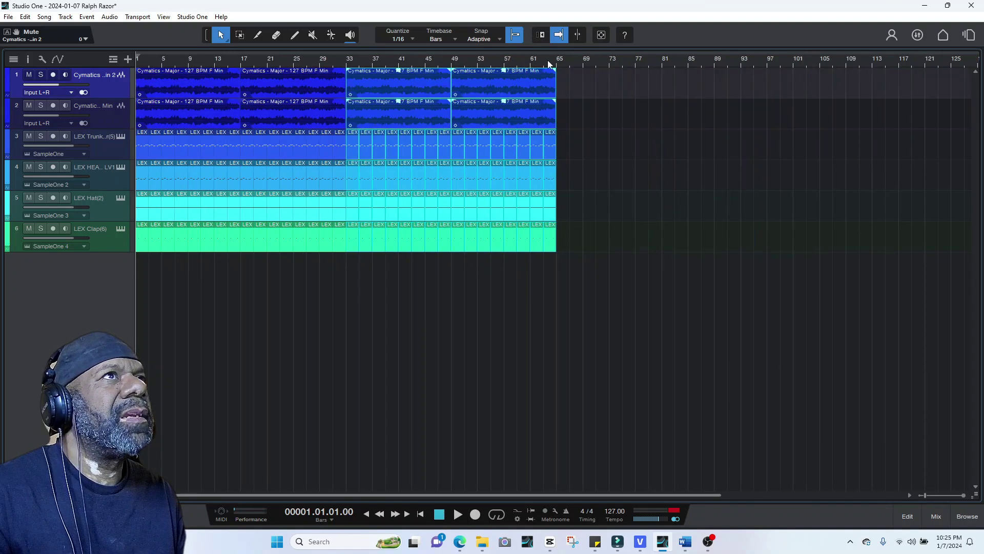
# - Switch the transport time display to Seconds and duplicate the selected 32 bars to extend the song to bar 97, checking the time near its end
pyautogui.click(533, 64)
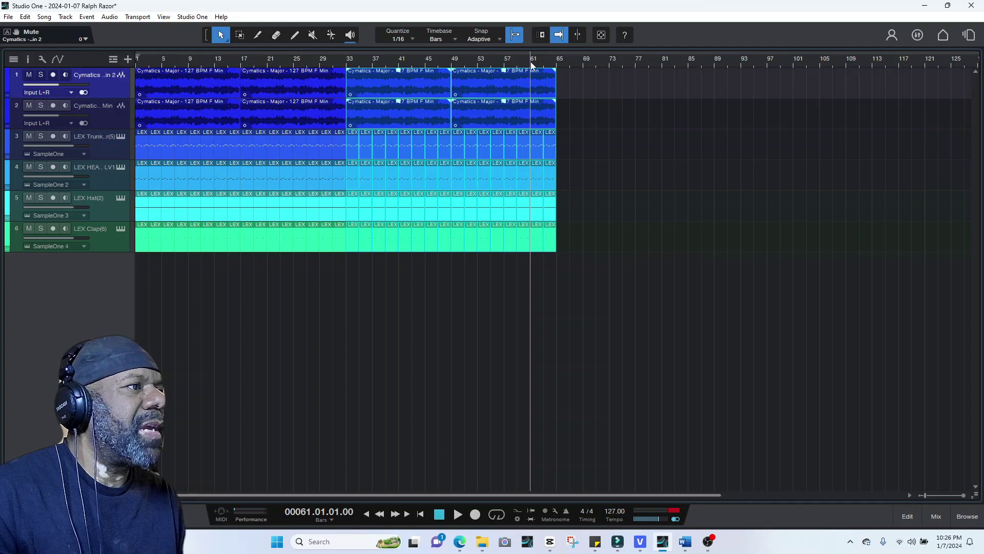
pyautogui.click(331, 521)
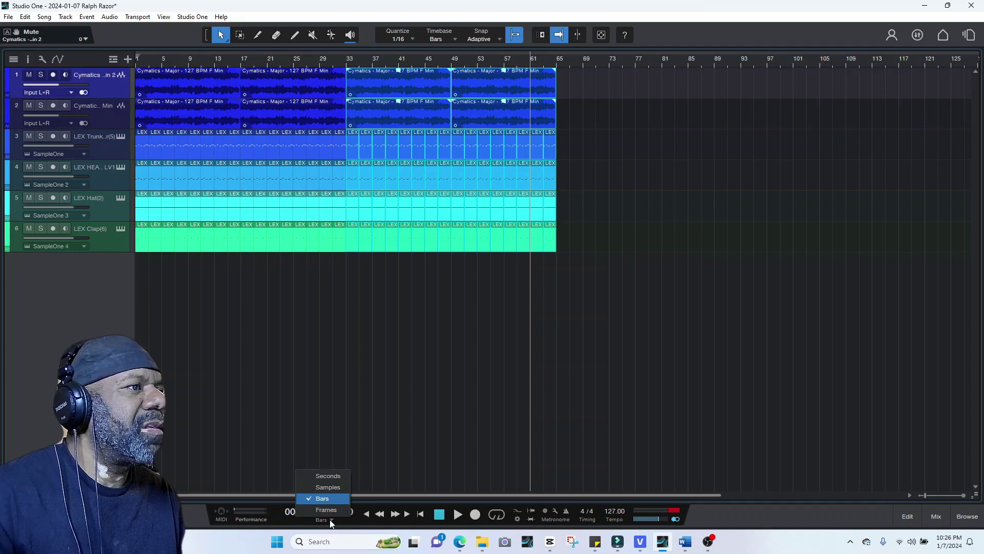
pyautogui.click(331, 476)
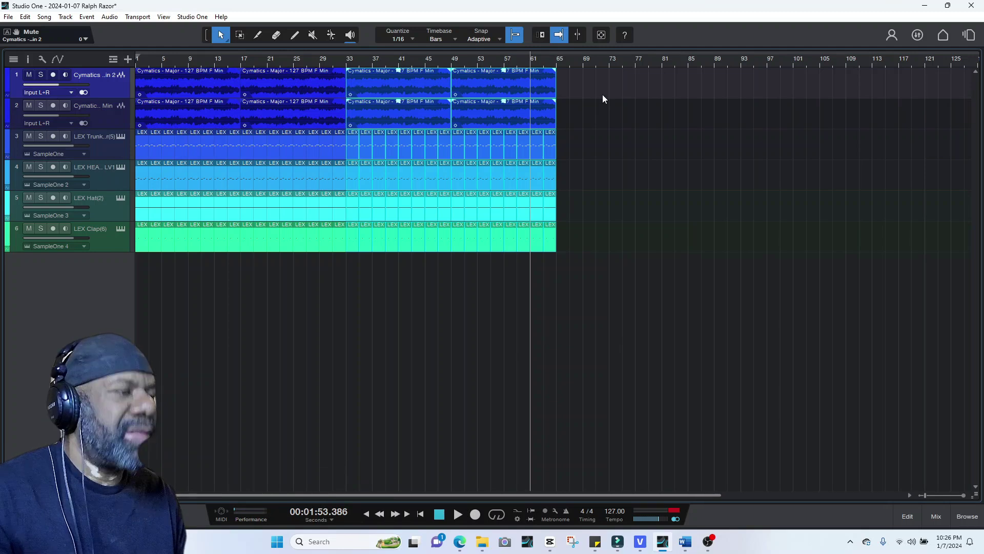
pyautogui.press('d')
pyautogui.click(731, 60)
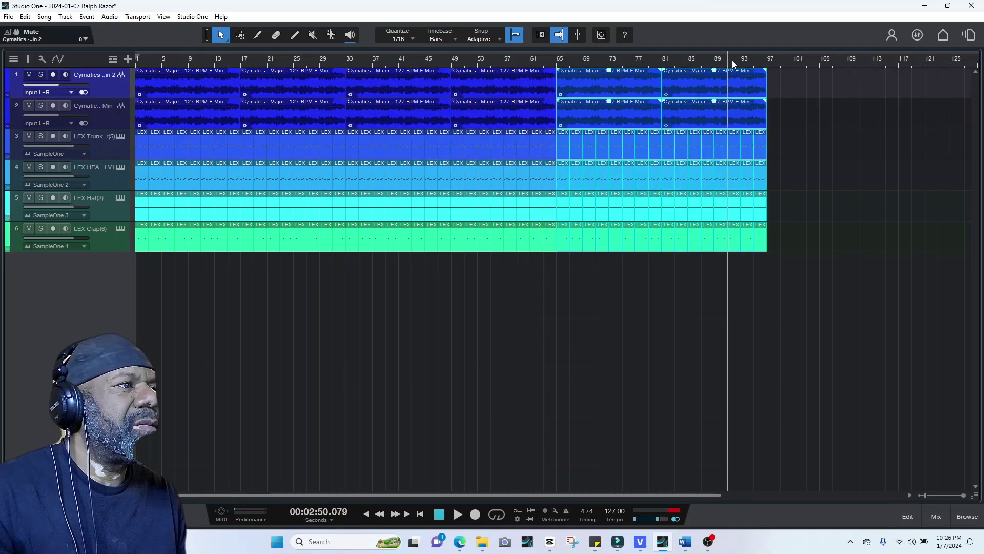
# - Trim the first clip on the duplicate Cymatics track to start at bar 9, and the first clip on the original track to end there
pyautogui.click(350, 283)
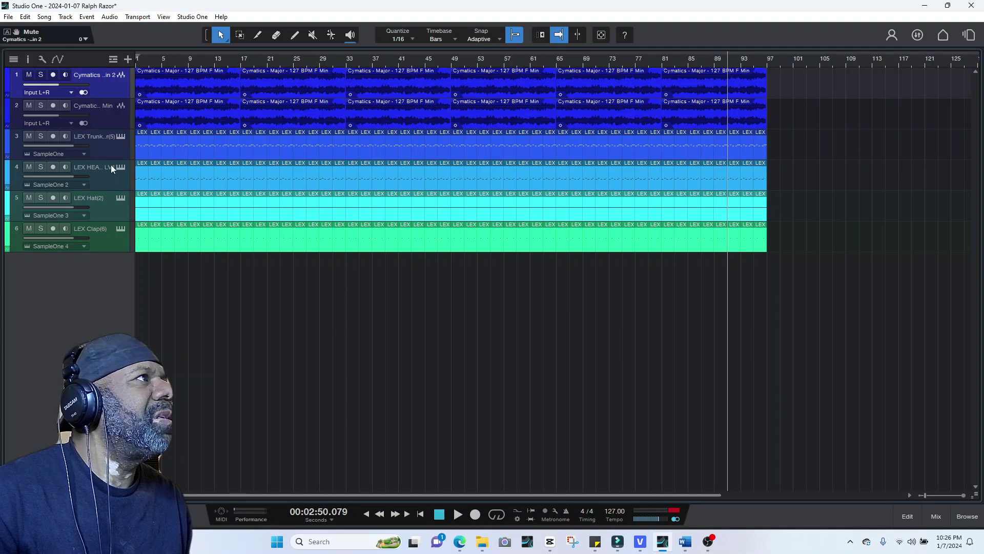
pyautogui.click(107, 150)
pyautogui.click(421, 514)
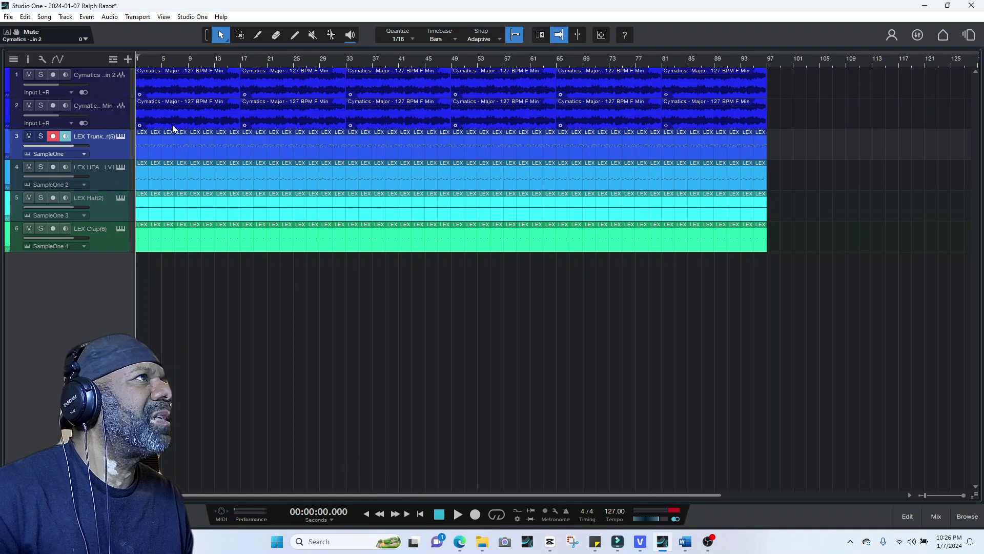
pyautogui.click(179, 79)
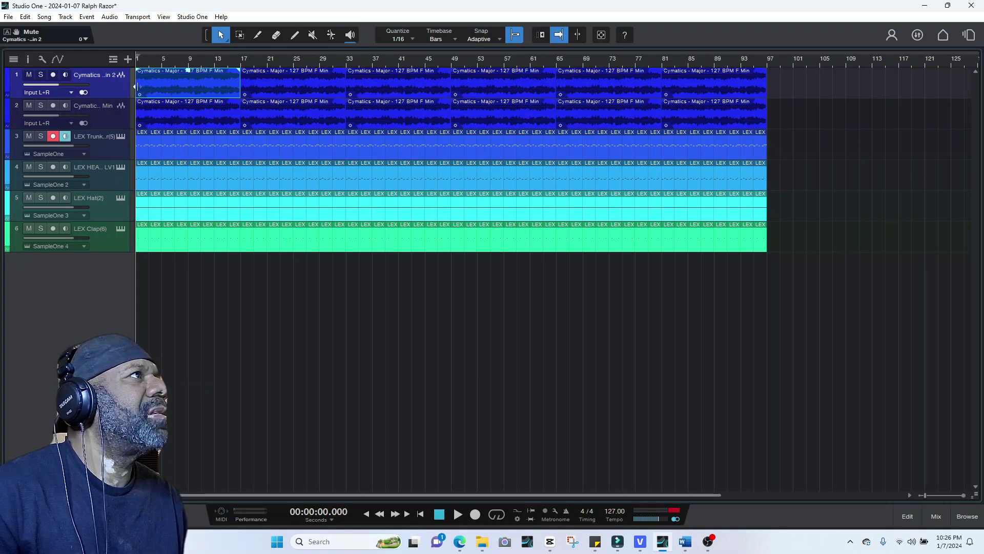
pyautogui.moveTo(137, 86); pyautogui.dragTo(190, 82)
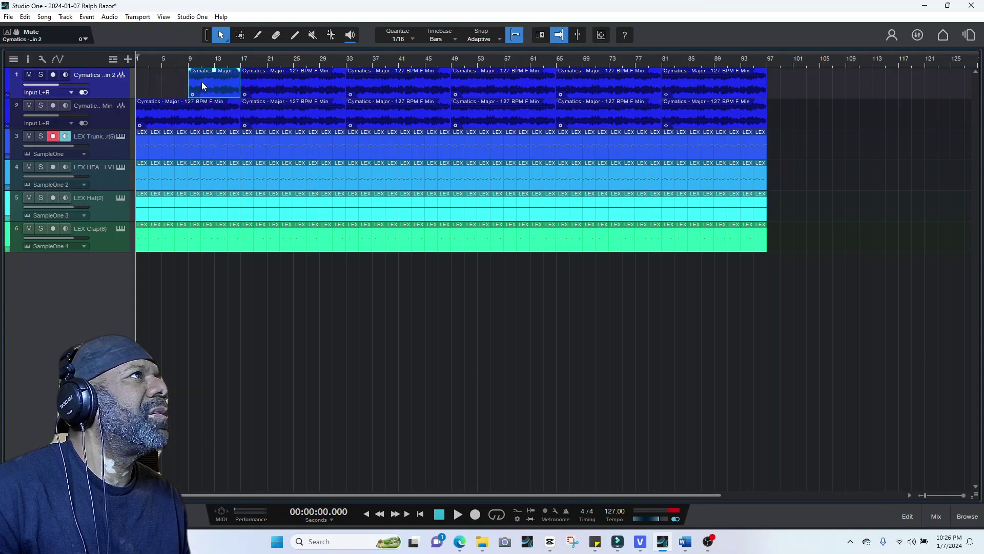
pyautogui.click(199, 121)
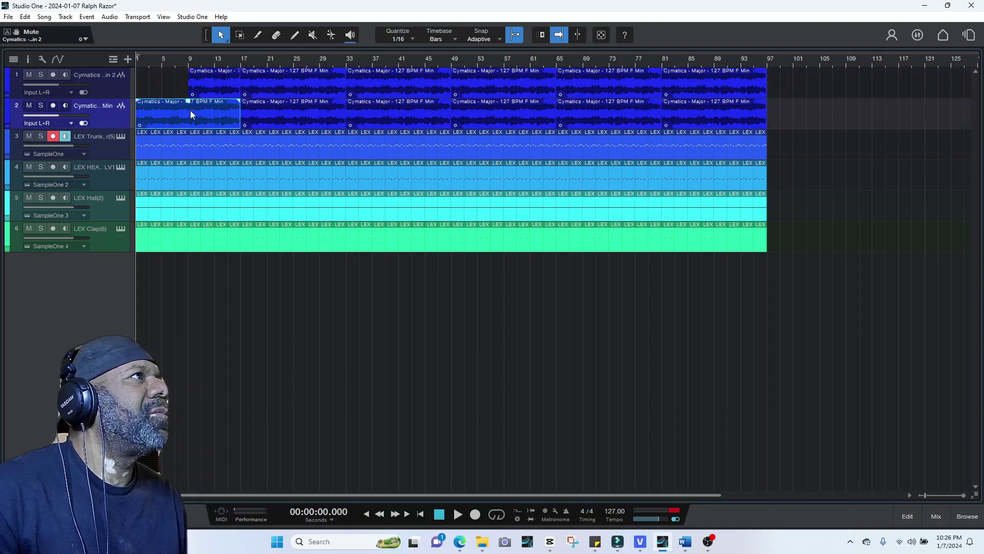
pyautogui.moveTo(241, 113); pyautogui.dragTo(187, 111)
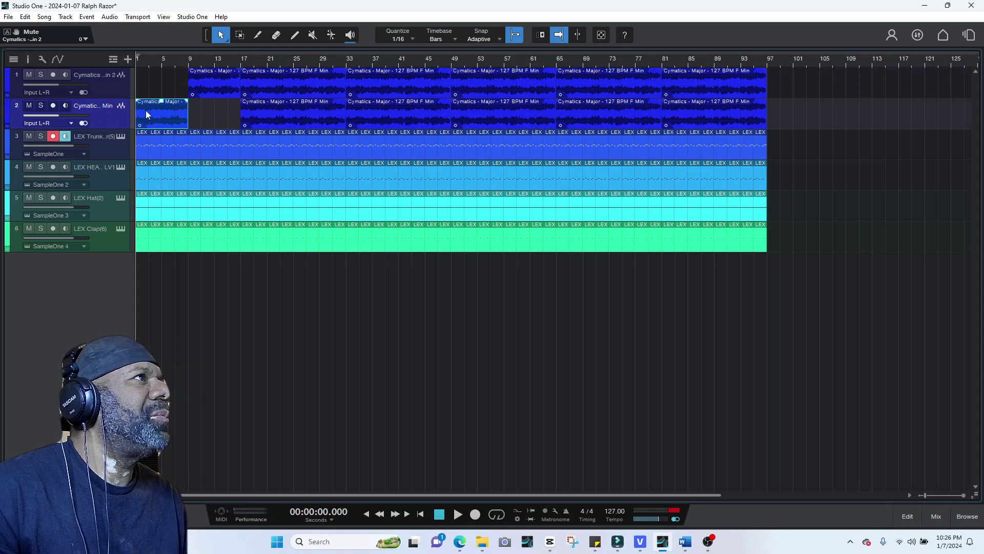
# - Erase the LEX Trunk events from the first eight bars and briefly play the intro
pyautogui.click(276, 36)
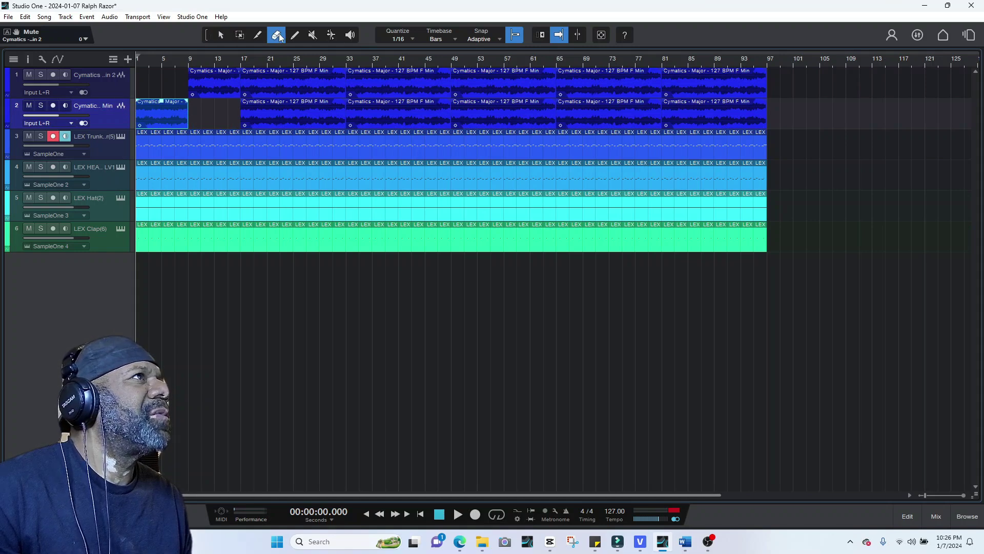
pyautogui.moveTo(144, 142); pyautogui.dragTo(179, 140)
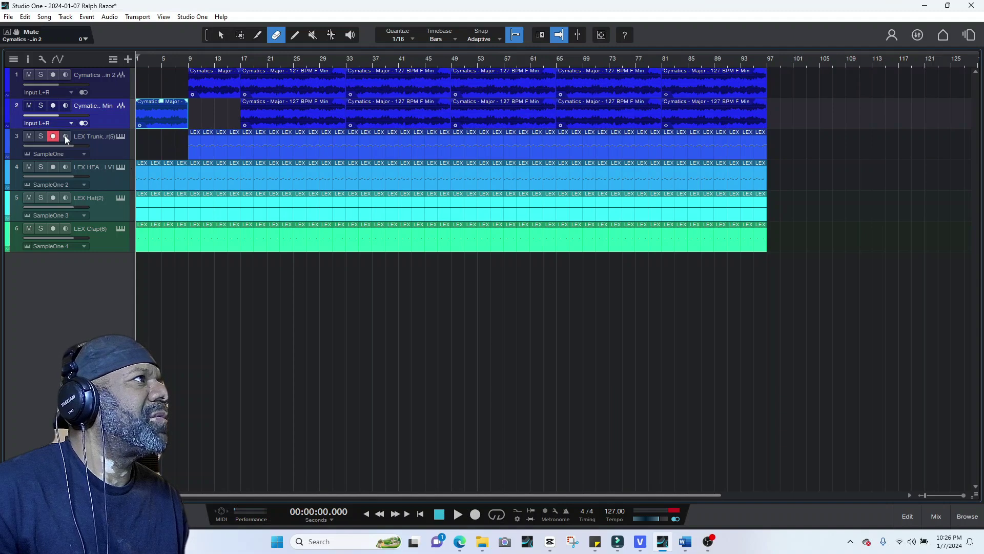
pyautogui.press('space')
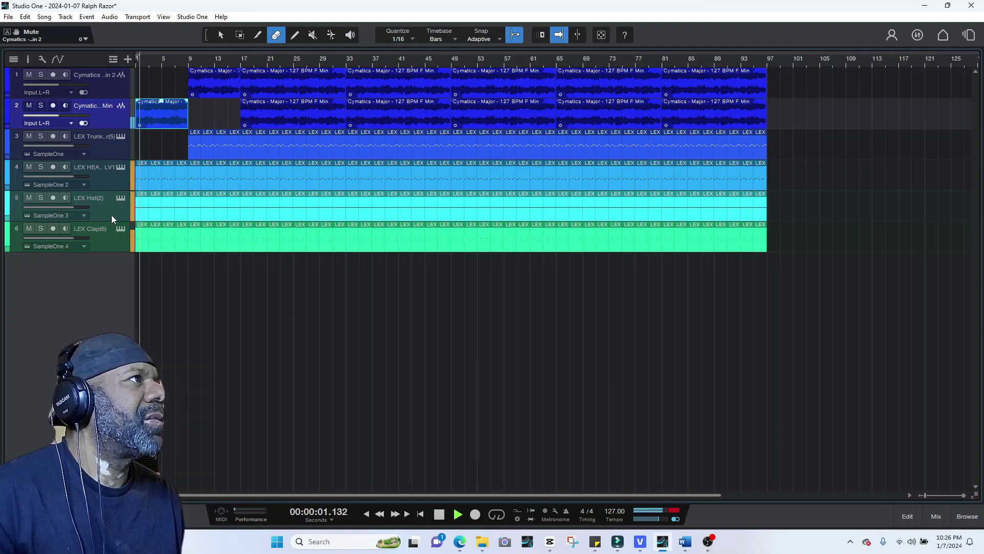
pyautogui.press('space')
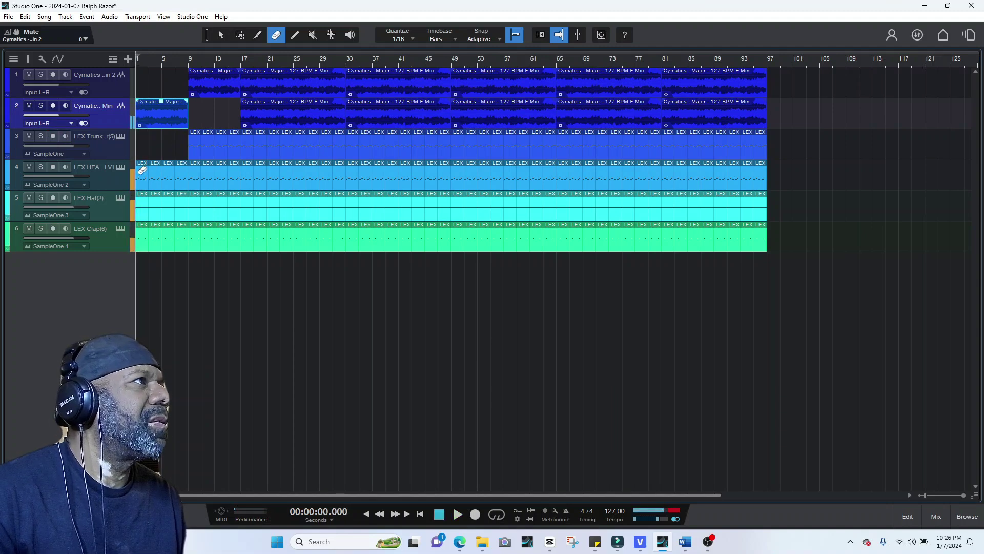
# - Erase the LEX HEAVY Kick LV1 events from the first four bars, play the intro into bar 9, and reopen the browser
pyautogui.click(143, 170)
pyautogui.click(159, 168)
pyautogui.press('space')
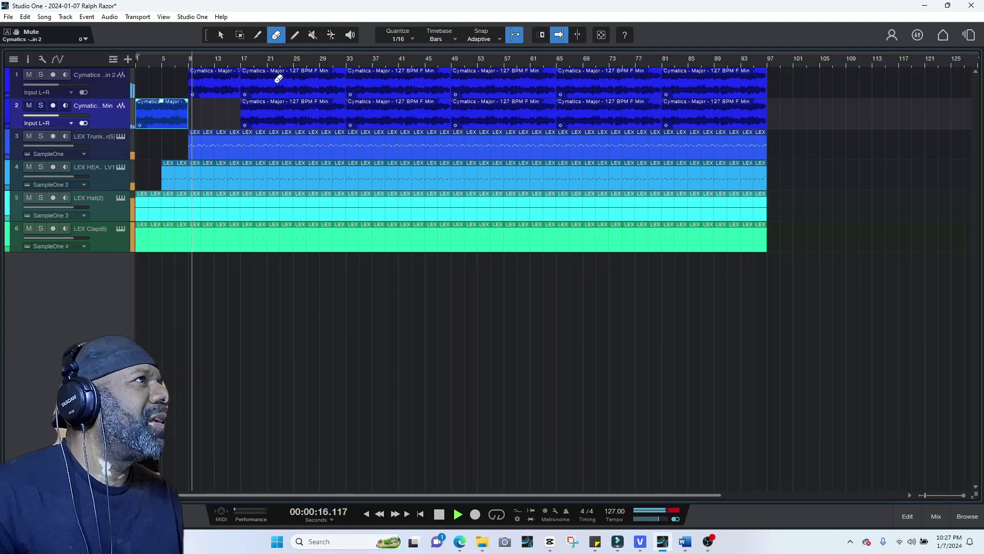
pyautogui.press('space')
pyautogui.click(965, 518)
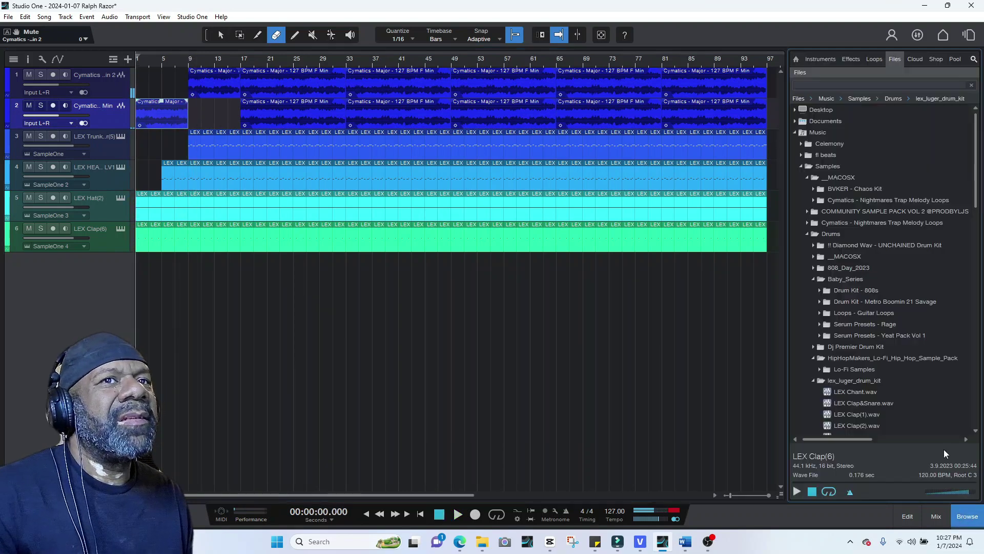
# - Audition the LEX Hit Crash sample from the lex_luger_drum_kit folder and place it on a new track at bar 9
pyautogui.scroll(-1, 853, 267)
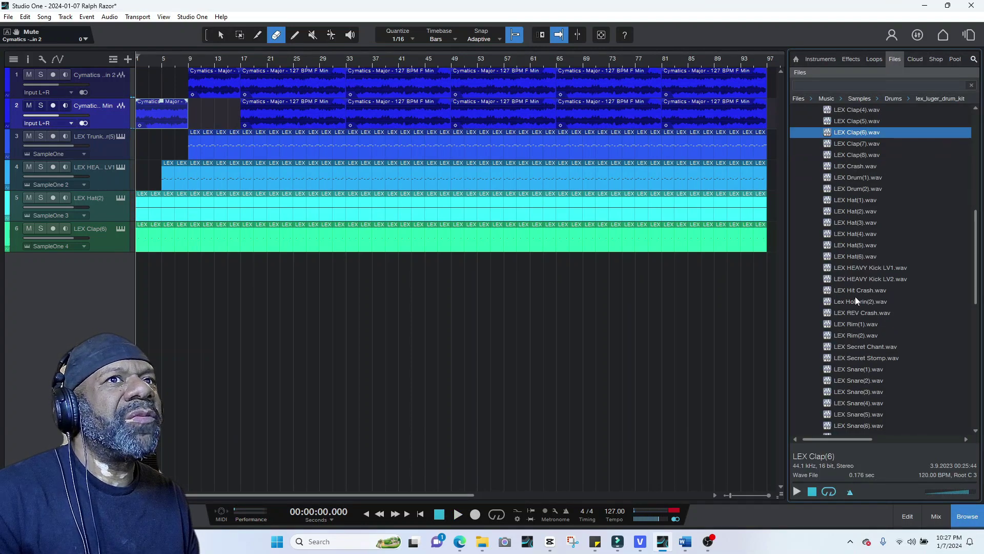
pyautogui.click(854, 291)
pyautogui.click(798, 491)
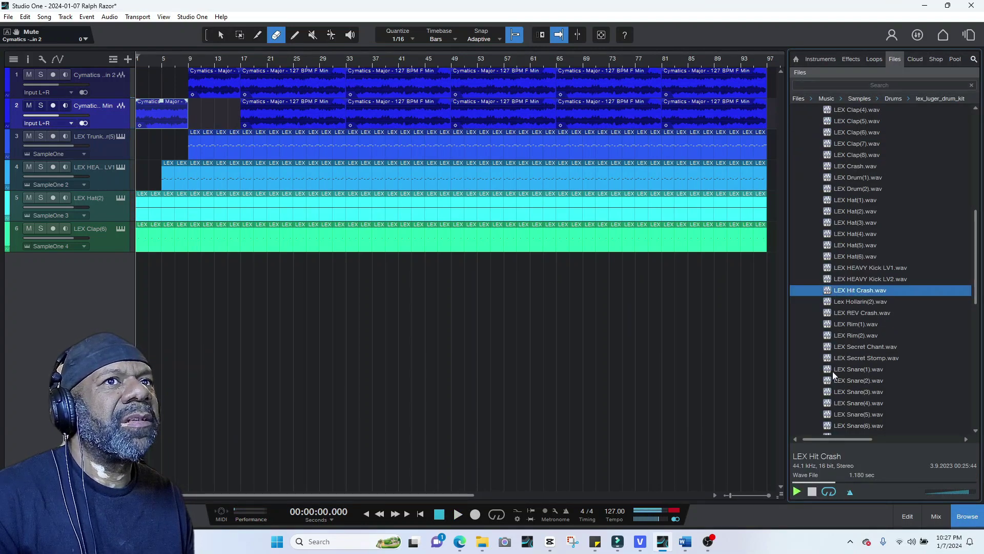
pyautogui.moveTo(863, 292); pyautogui.dragTo(199, 262)
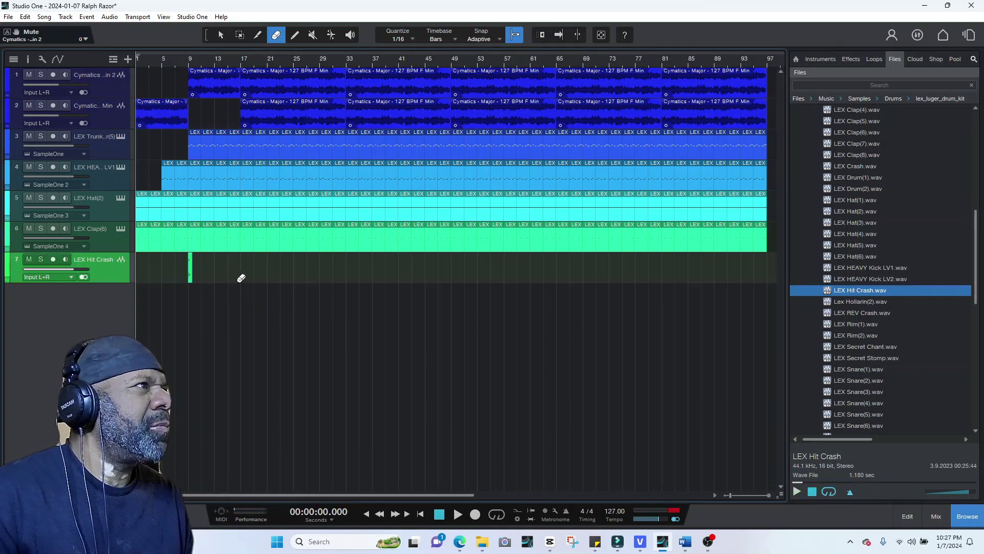
# - Audition the LEX REV Crash, Secret Chant and Secret Stomp samples, and place LEX Secret Chant on a new track at bar 10
pyautogui.click(177, 60)
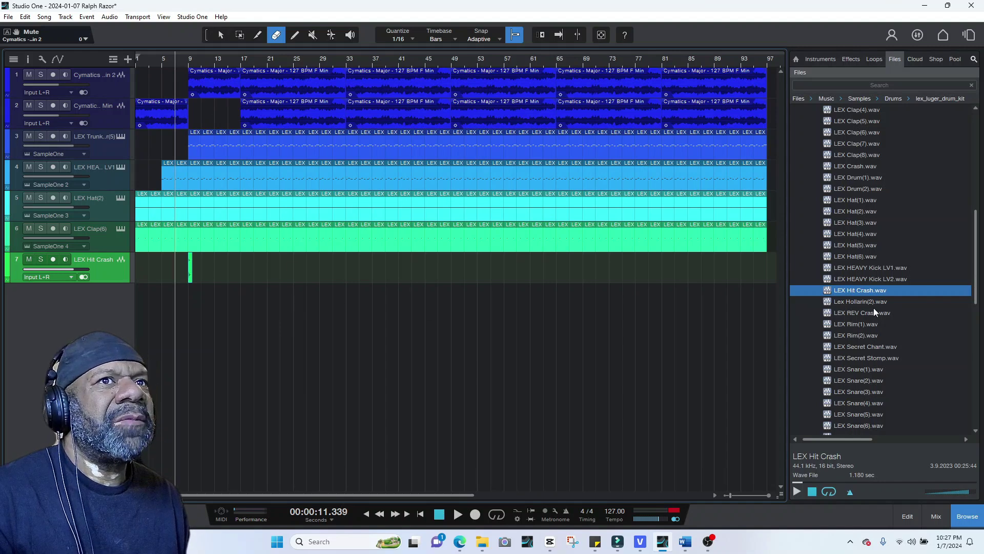
pyautogui.click(873, 312)
pyautogui.click(797, 492)
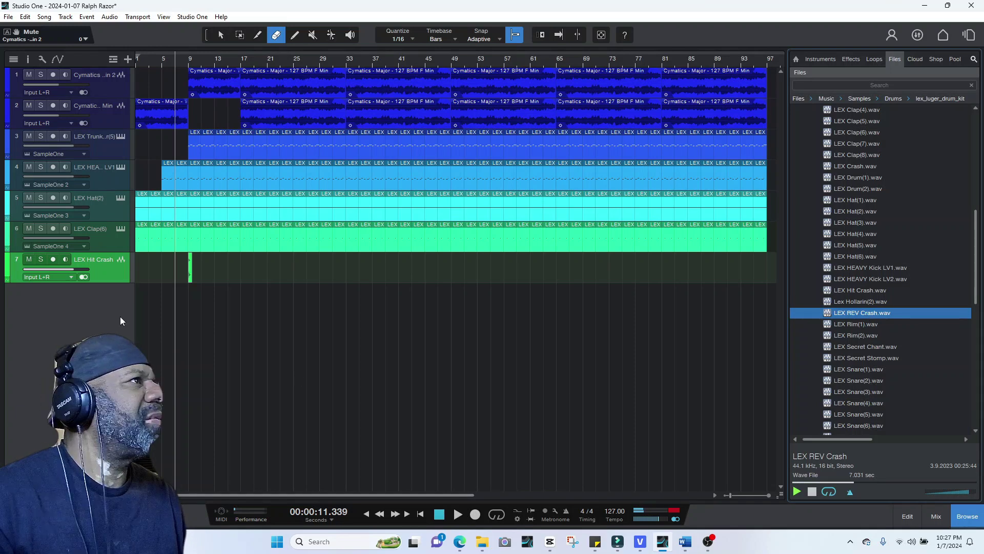
pyautogui.click(859, 347)
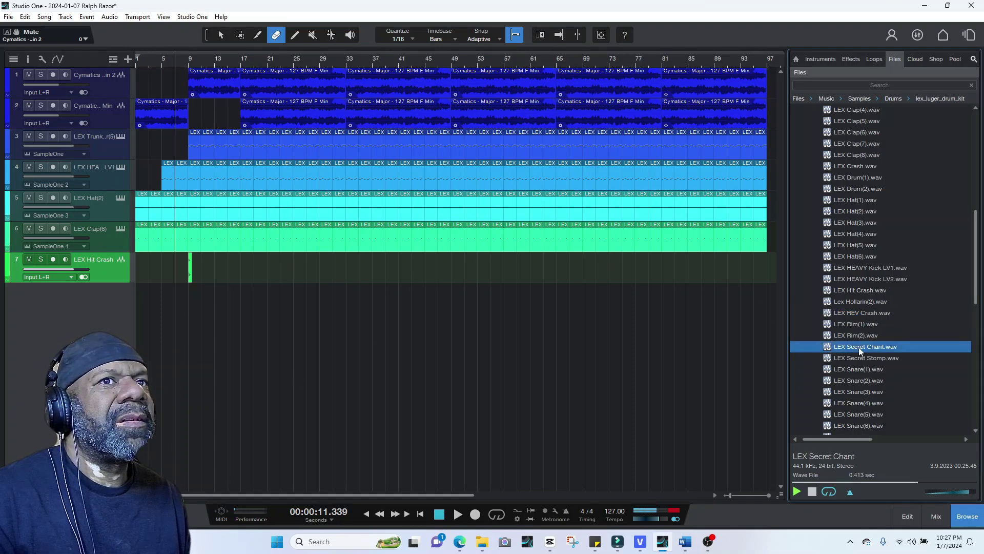
pyautogui.click(859, 355)
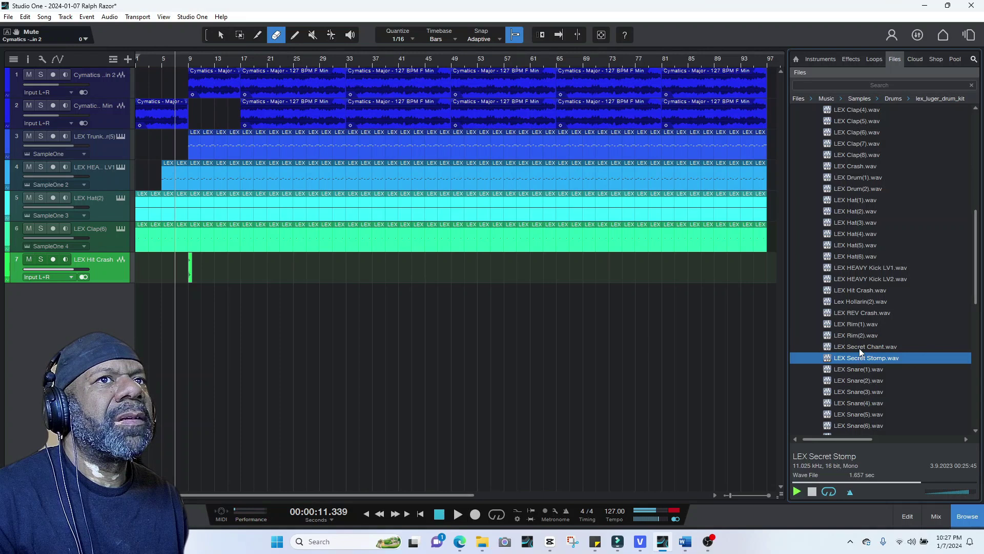
pyautogui.click(859, 347)
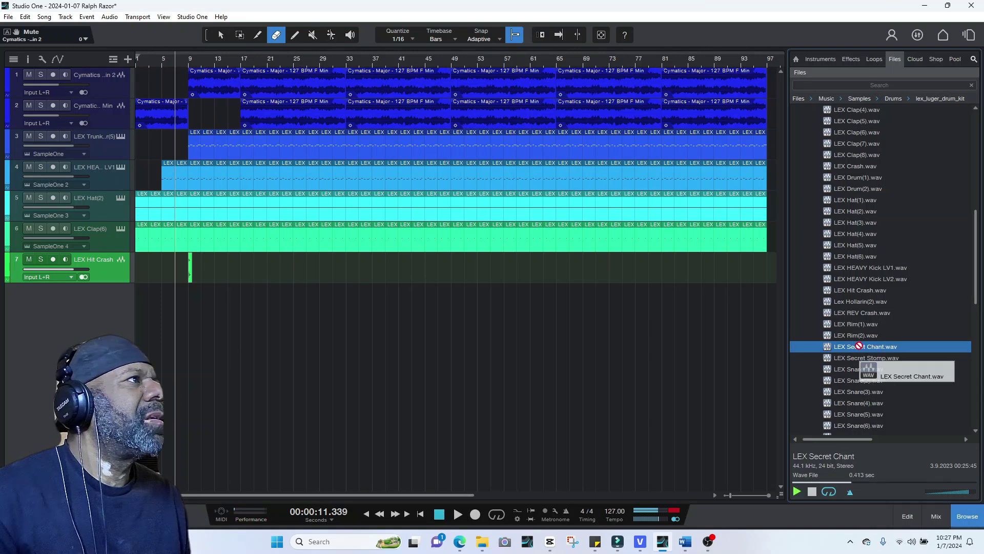
pyautogui.click(865, 302)
pyautogui.moveTo(853, 346); pyautogui.dragTo(204, 293)
# - Hide the browser, copy the LEX Secret Chant event to bar 14, and play the section around bar 13
pyautogui.press('space')
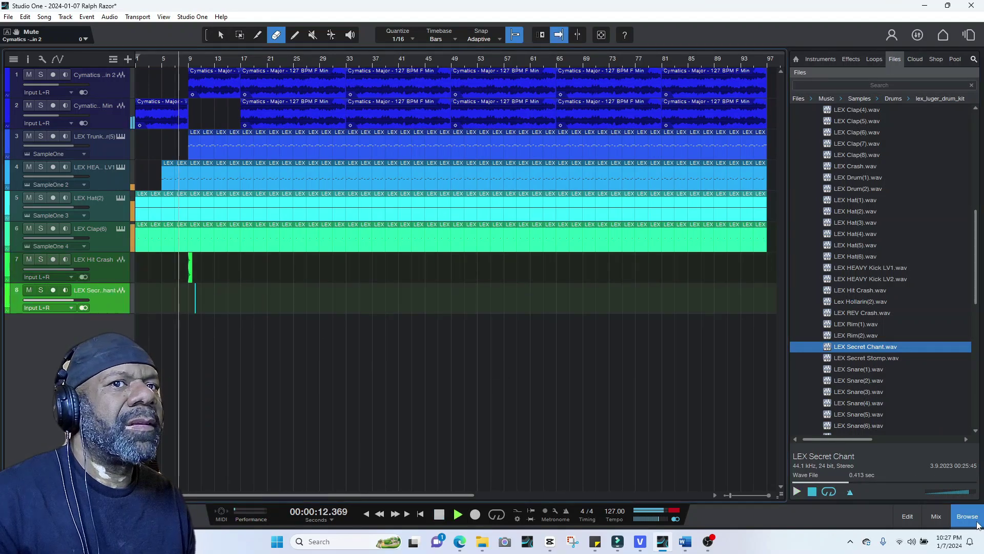
pyautogui.press('F5')
pyautogui.scroll(3, 966, 495)
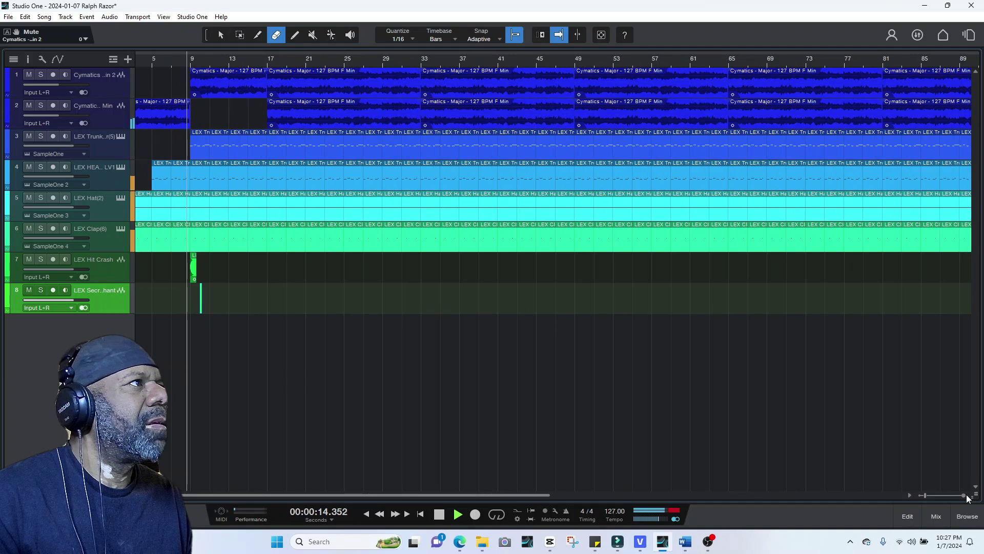
pyautogui.click(220, 35)
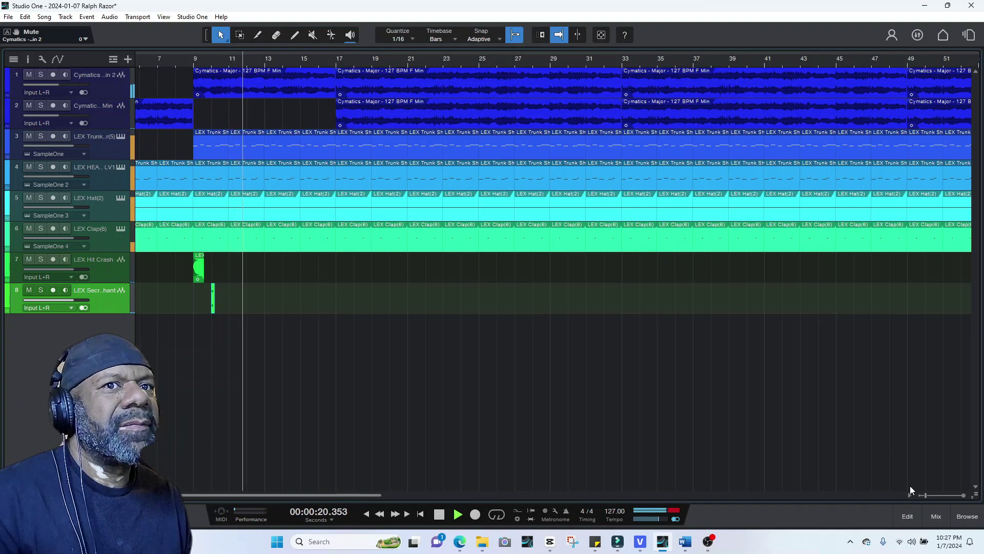
pyautogui.scroll(-2, 919, 492)
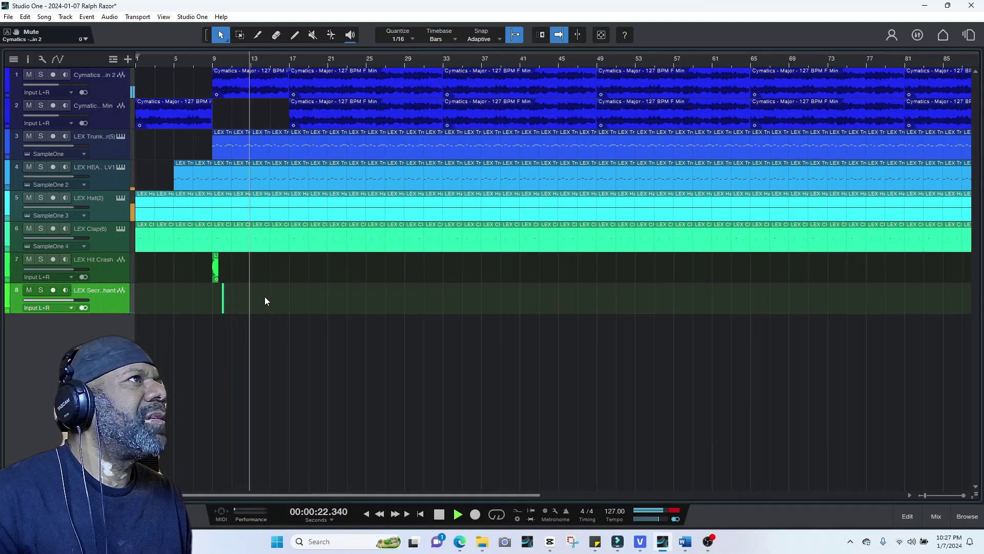
pyautogui.click(225, 300)
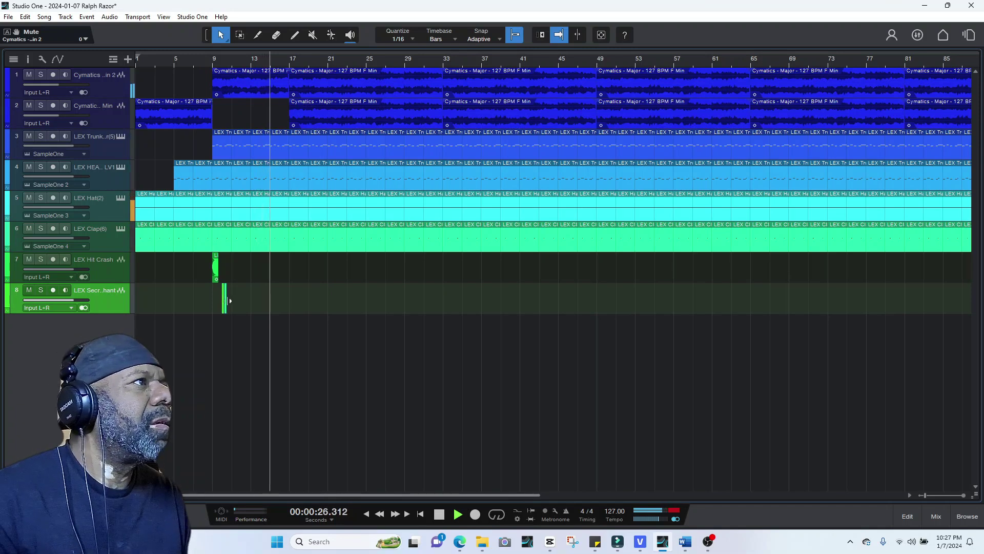
pyautogui.moveTo(224, 299); pyautogui.dragTo(260, 304)
pyautogui.click(250, 63)
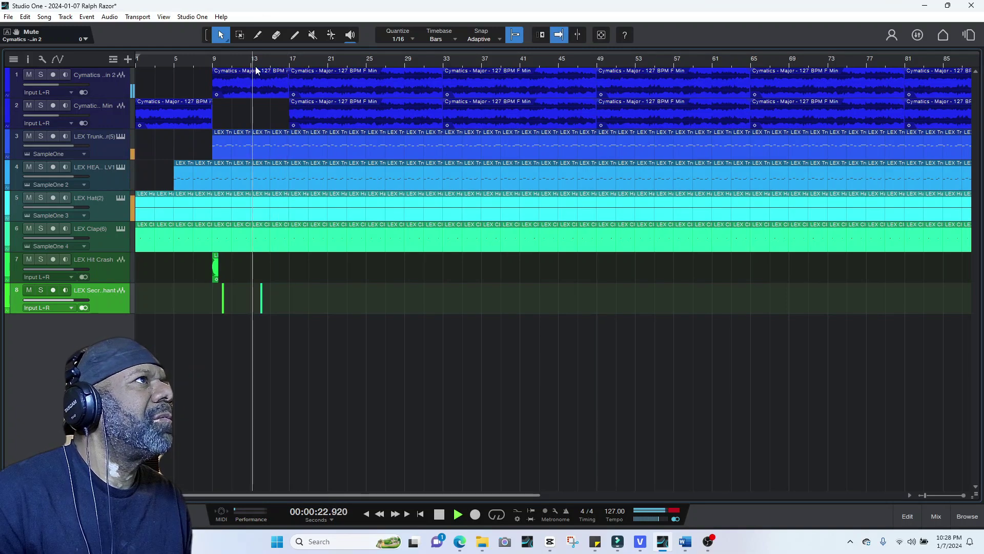
pyautogui.press('space')
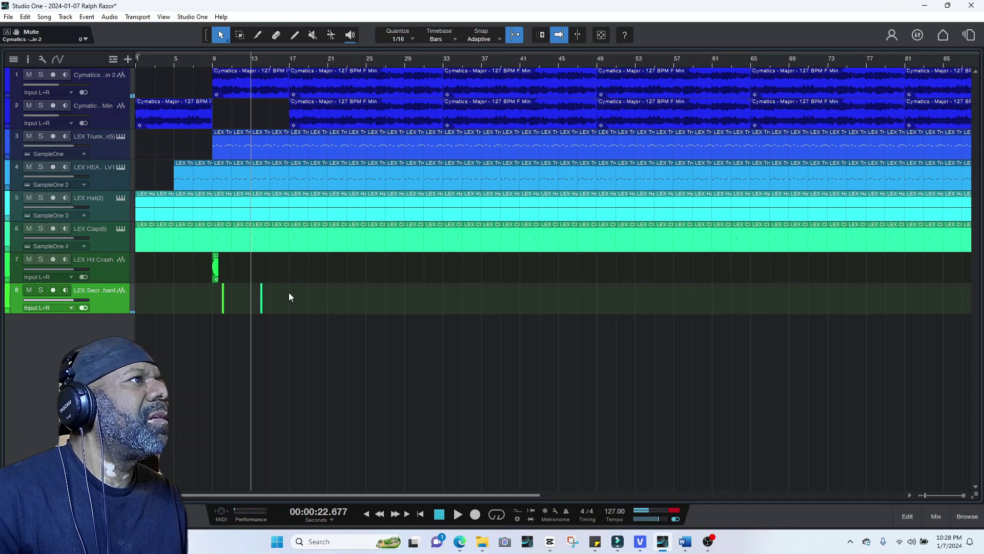
# - Try mixing down and bouncing the LEX Hit Crash and Secret Chant events into one event, and remove the resulting Mixdown track
pyautogui.click(215, 267)
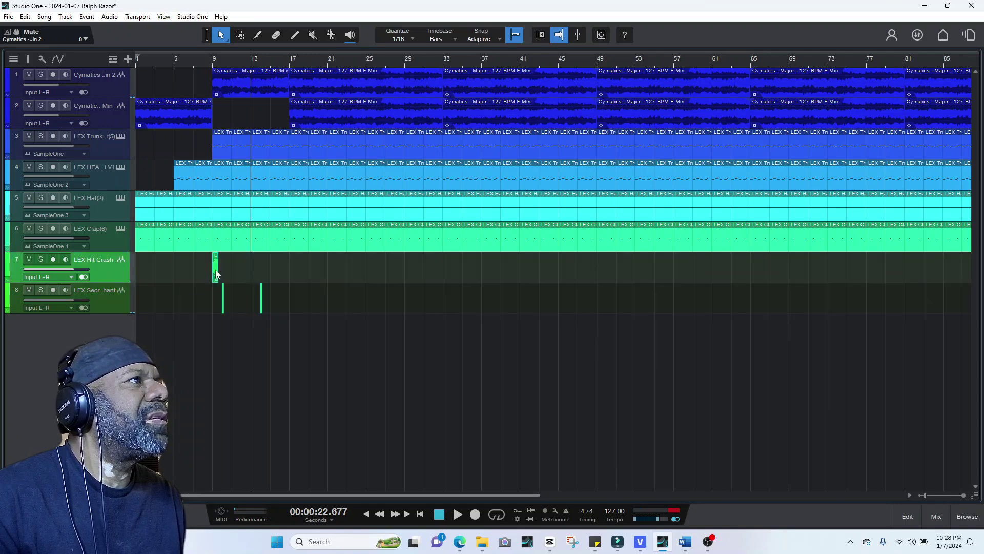
pyautogui.click(87, 16)
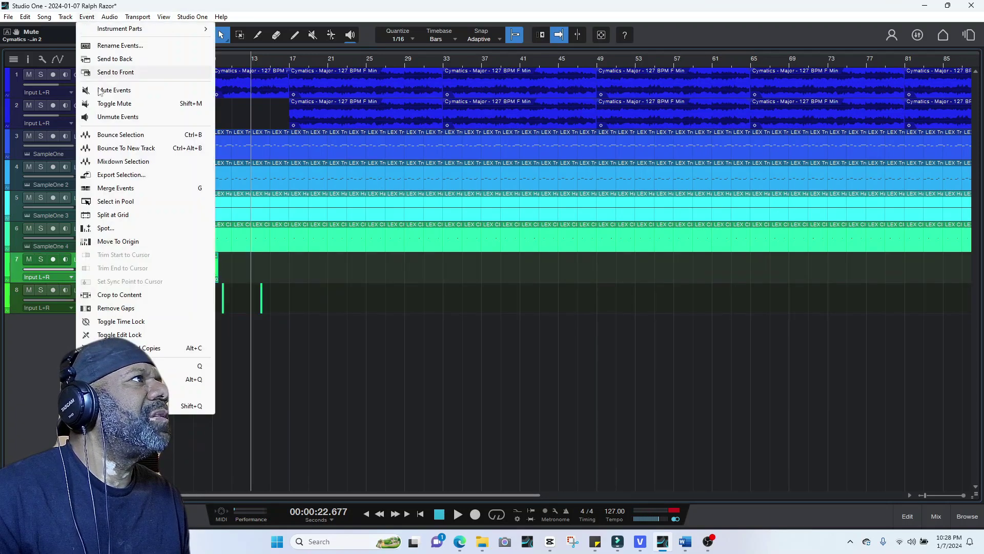
pyautogui.click(111, 162)
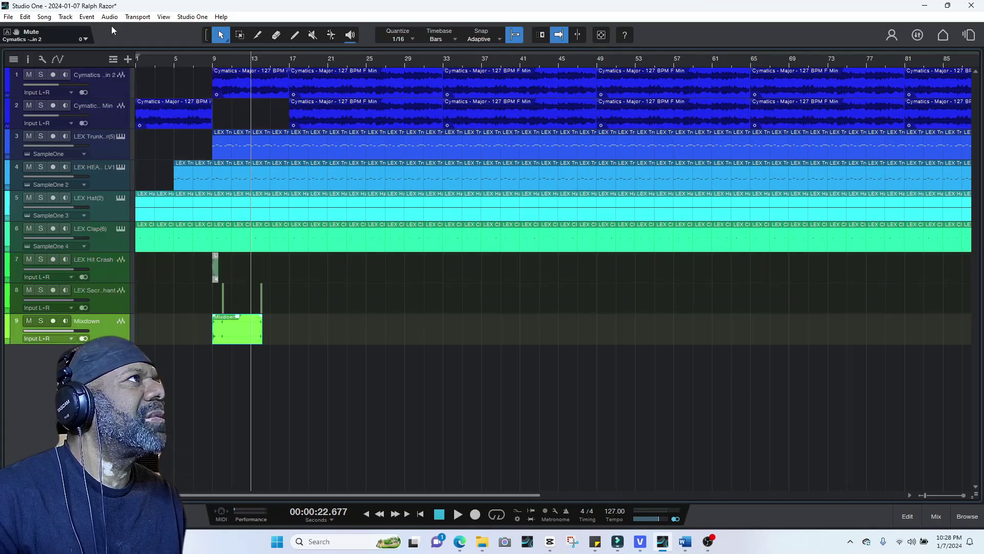
pyautogui.click(87, 17)
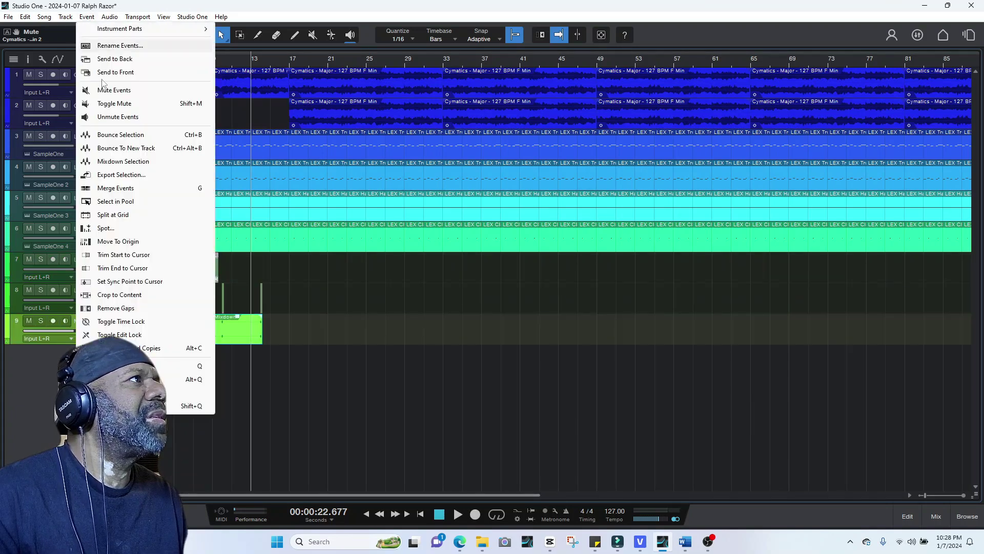
pyautogui.click(121, 135)
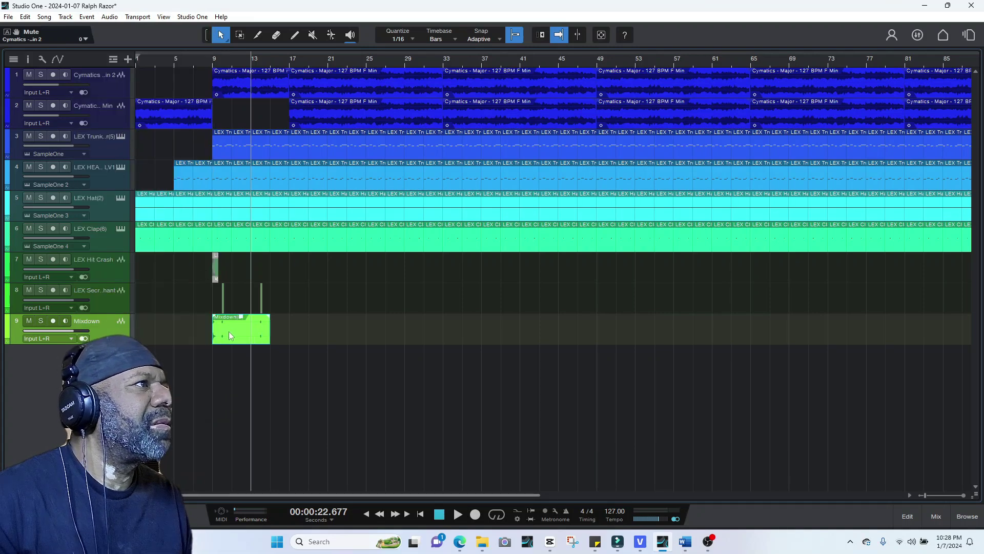
pyautogui.rightClick(109, 320)
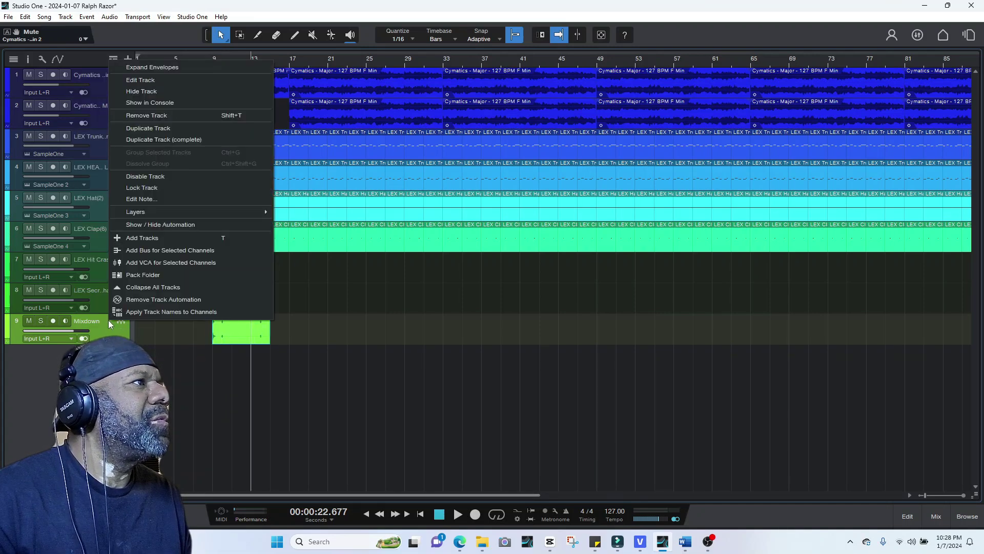
pyautogui.click(175, 116)
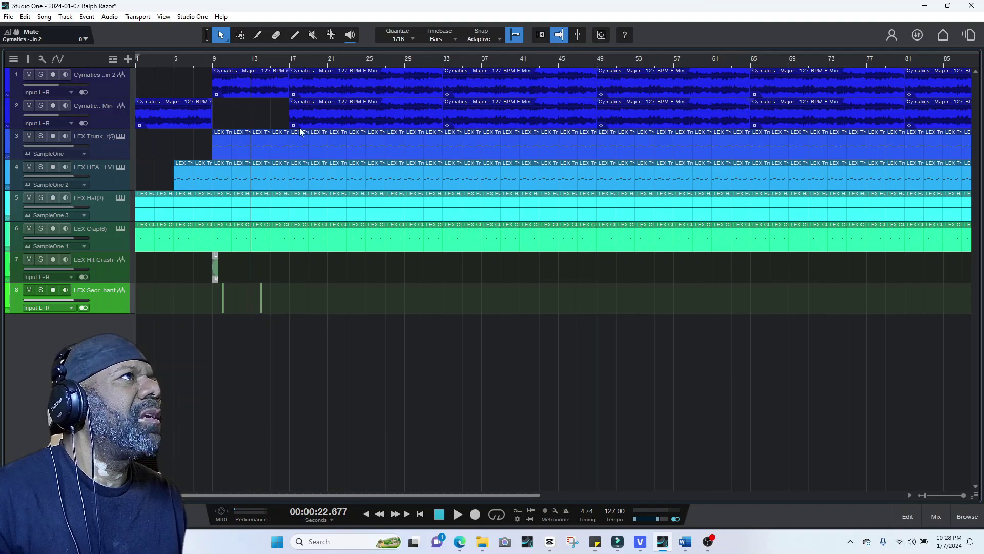
# - On the duplicate Cymatics track, erase the clip at bar 17 and shorten the bar 33 clip to end at bar 41
pyautogui.click(291, 72)
pyautogui.press('4')
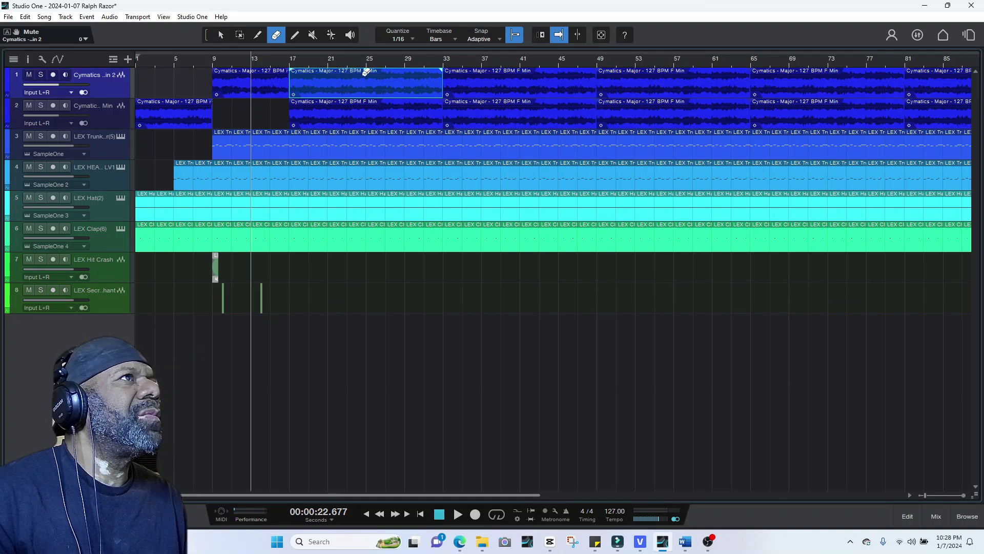
pyautogui.click(366, 72)
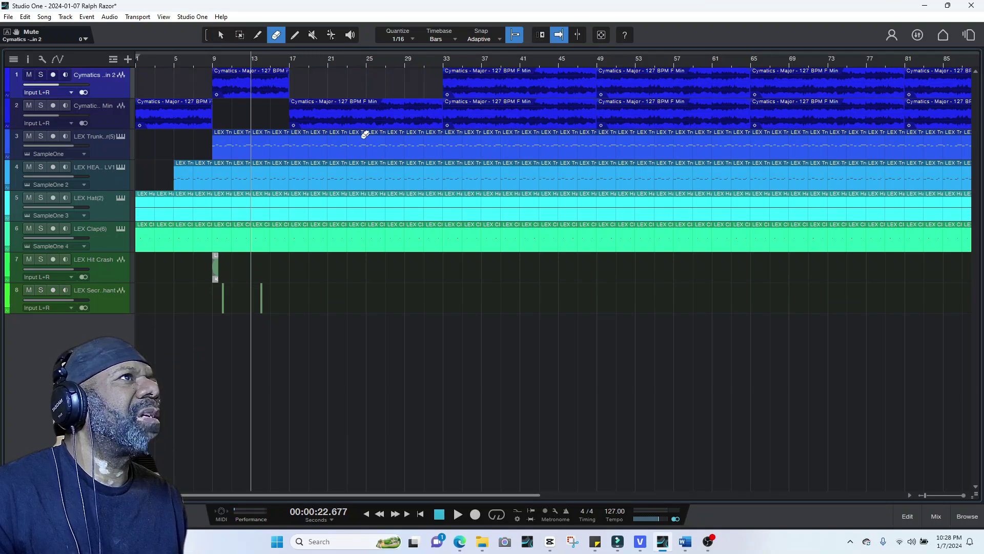
pyautogui.click(218, 34)
pyautogui.moveTo(596, 79); pyautogui.dragTo(519, 80)
# - Delete the bar 49 clips on both Cymatics tracks and move the original track's bar 33 clip to bar 41
pyautogui.click(500, 108)
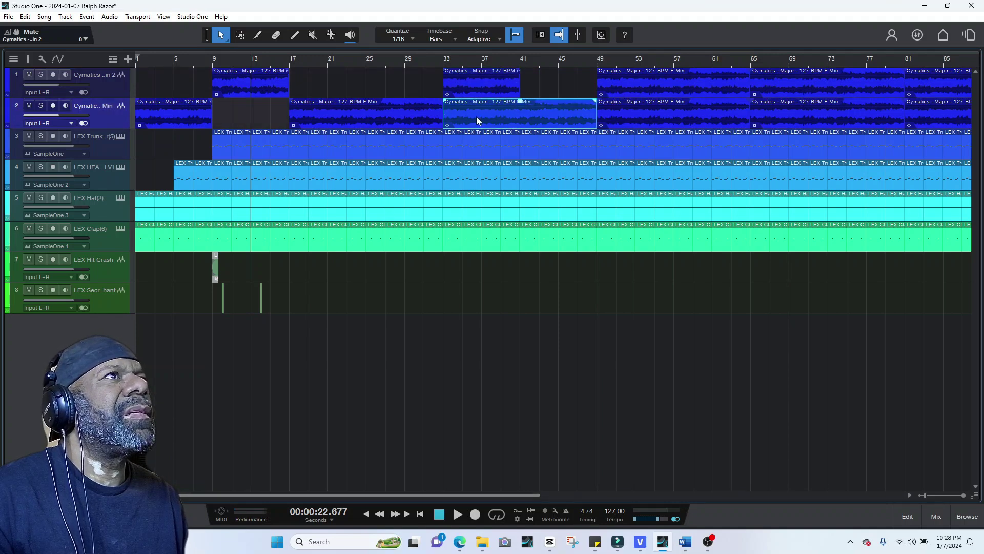
pyautogui.click(624, 89)
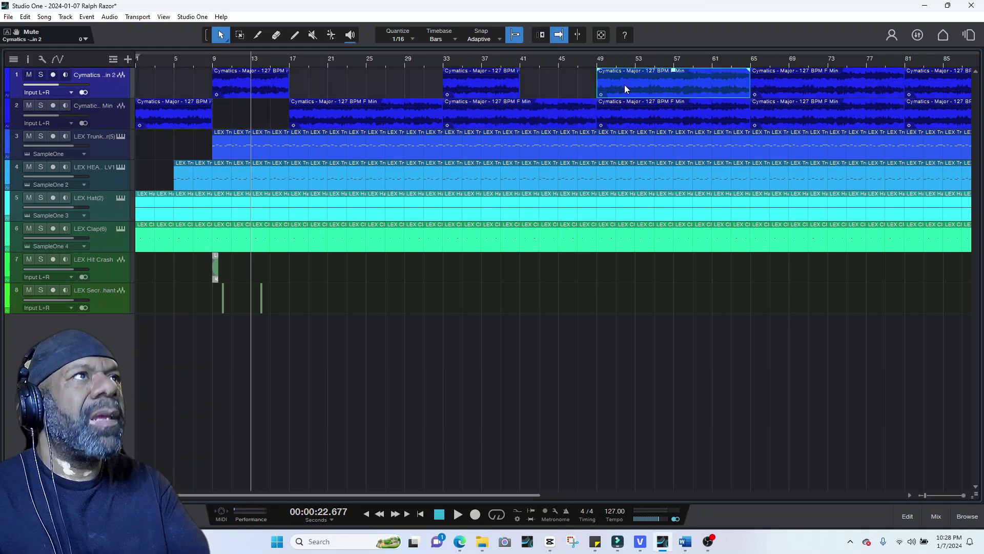
pyautogui.press('Delete')
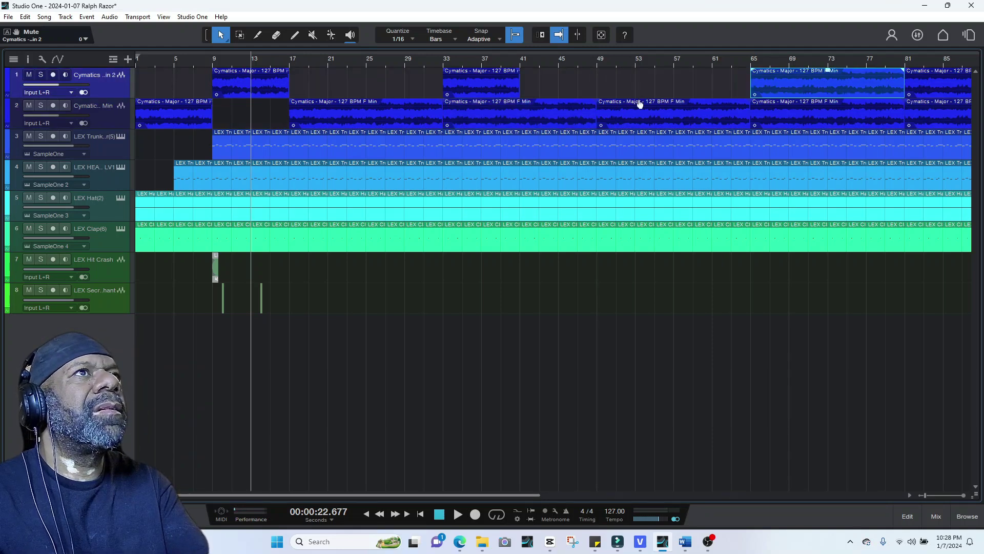
pyautogui.click(607, 106)
pyautogui.press('Delete')
pyautogui.moveTo(461, 109); pyautogui.dragTo(538, 104)
# - Move the duplicate Cymatics track's bar 65 clip to bar 57 and trim its end to bar 65
pyautogui.moveTo(775, 80); pyautogui.dragTo(708, 84)
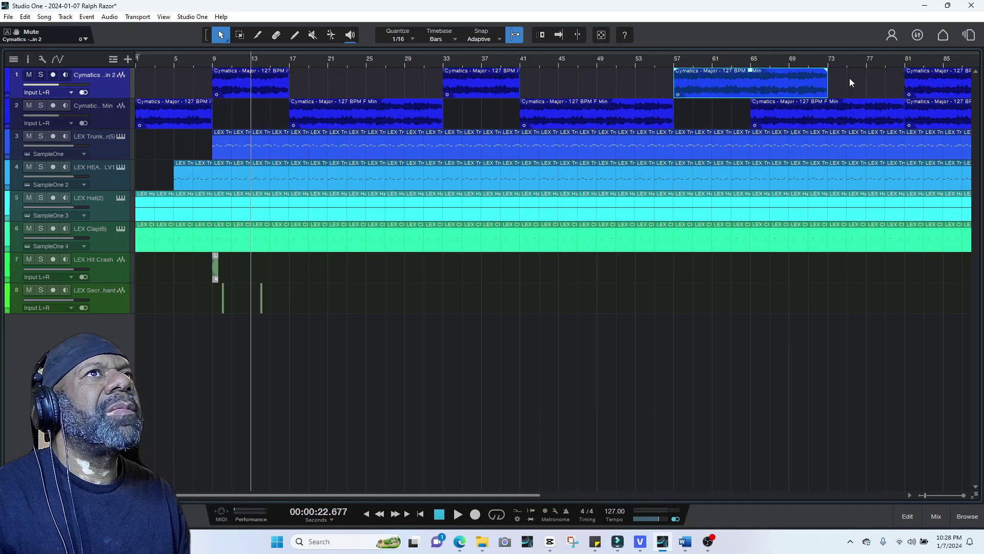
pyautogui.moveTo(831, 82); pyautogui.dragTo(748, 85)
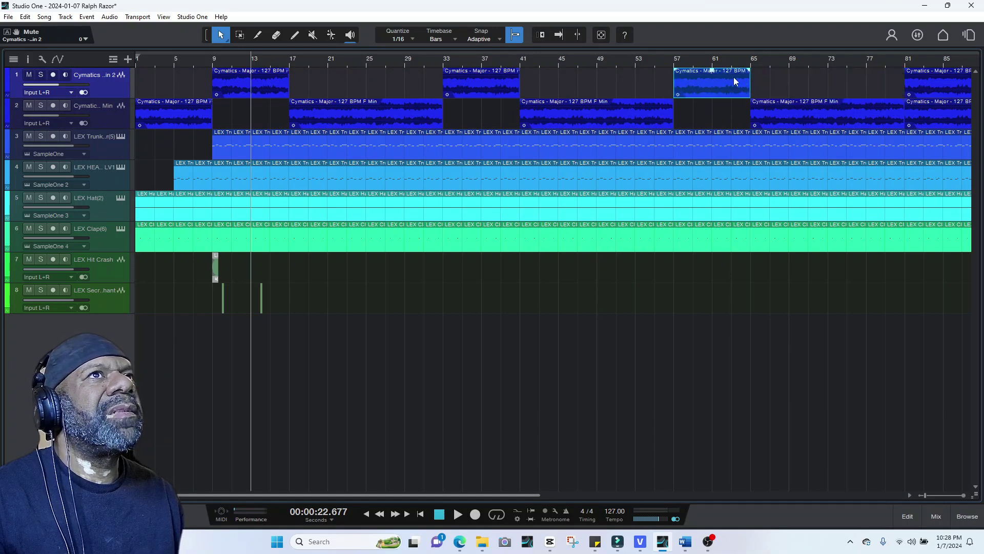
pyautogui.click(719, 63)
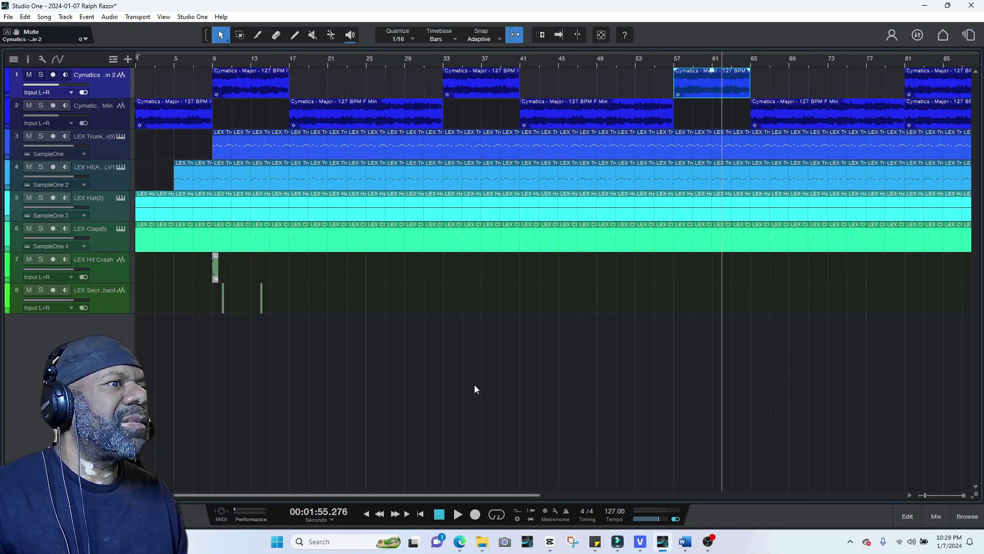
# - Copy the LEX Hit Crash and Secret Chant events to the sections starting at bars 33 and 57, and add a crash at bar 41
pyautogui.moveTo(435, 495); pyautogui.dragTo(445, 495)
pyautogui.moveTo(252, 324); pyautogui.dragTo(660, 264)
pyautogui.press('d')
pyautogui.press('d')
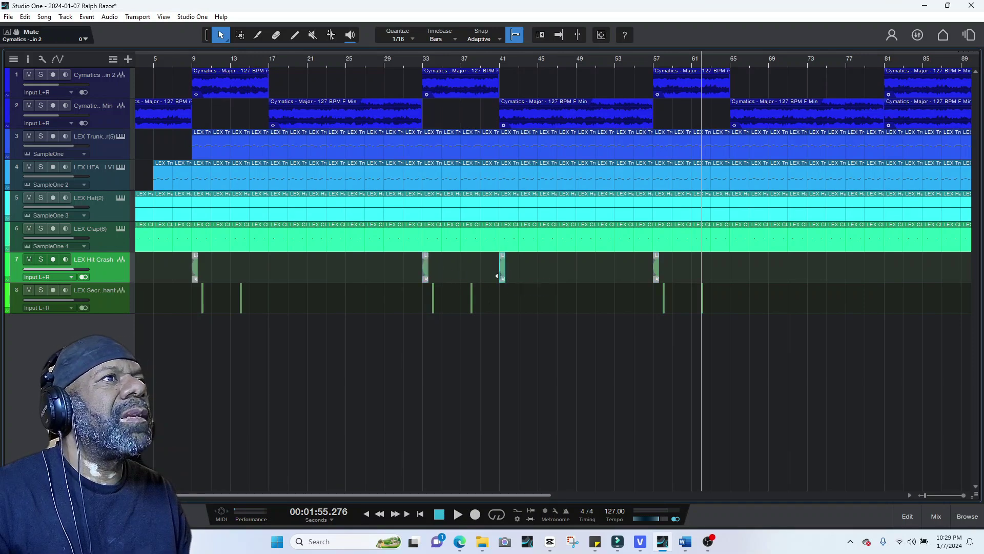
# - Cut the LEX Trunk and LEX HEAVY Kick LV1 parts for the last half-phrase bar before bar 33, and play the transition
pyautogui.click(919, 496)
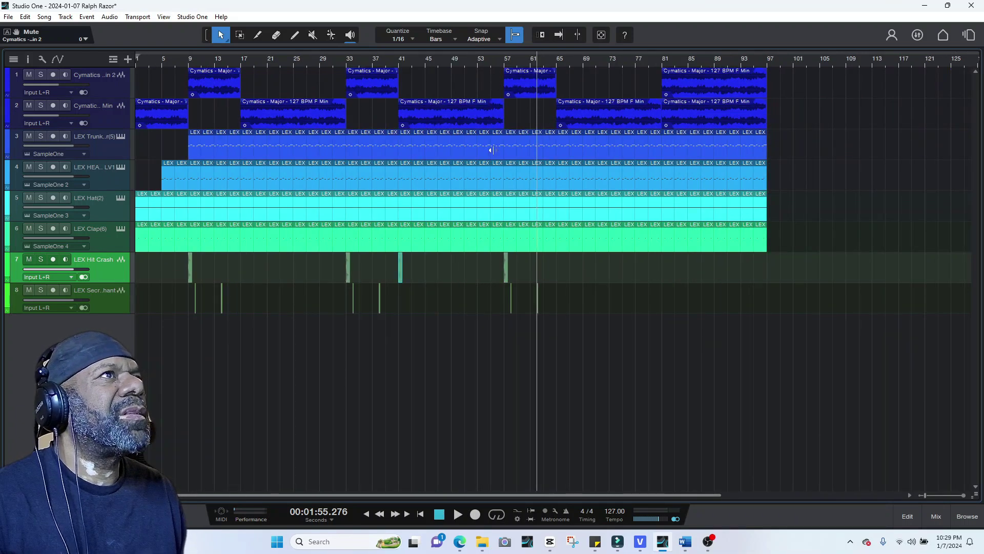
pyautogui.moveTo(344, 146); pyautogui.dragTo(339, 172)
pyautogui.click(328, 66)
pyautogui.press('f')
pyautogui.press('space')
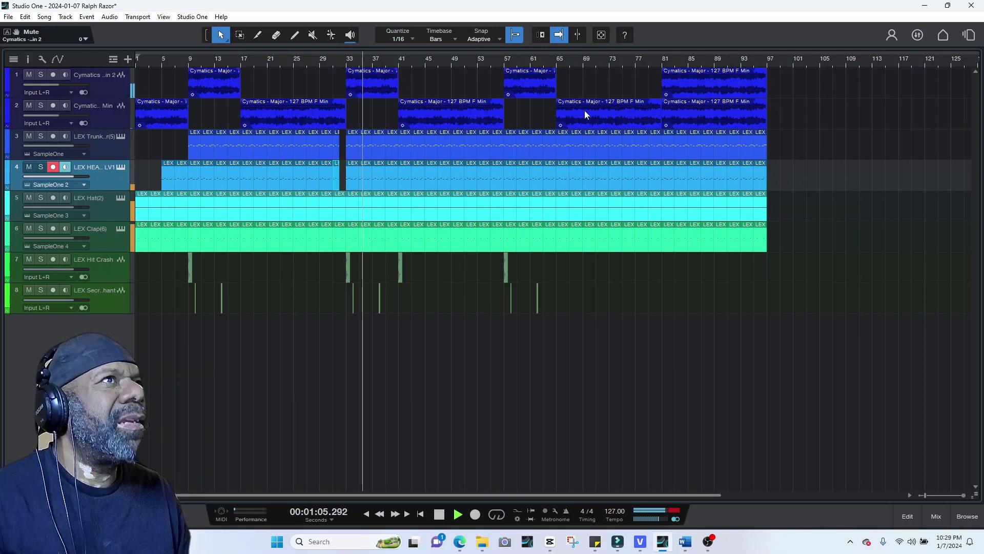
pyautogui.press('space')
# - Erase the LEX Trunk and LEX HEAVY Kick LV1 events from bar 41 to bar 45, and play into that breakdown
pyautogui.click(282, 35)
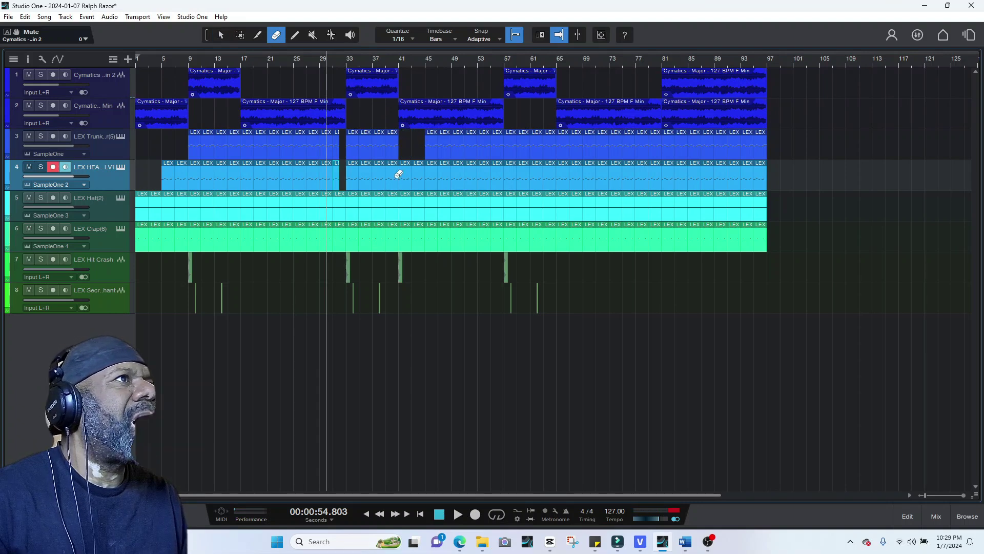
pyautogui.click(392, 64)
pyautogui.press('space')
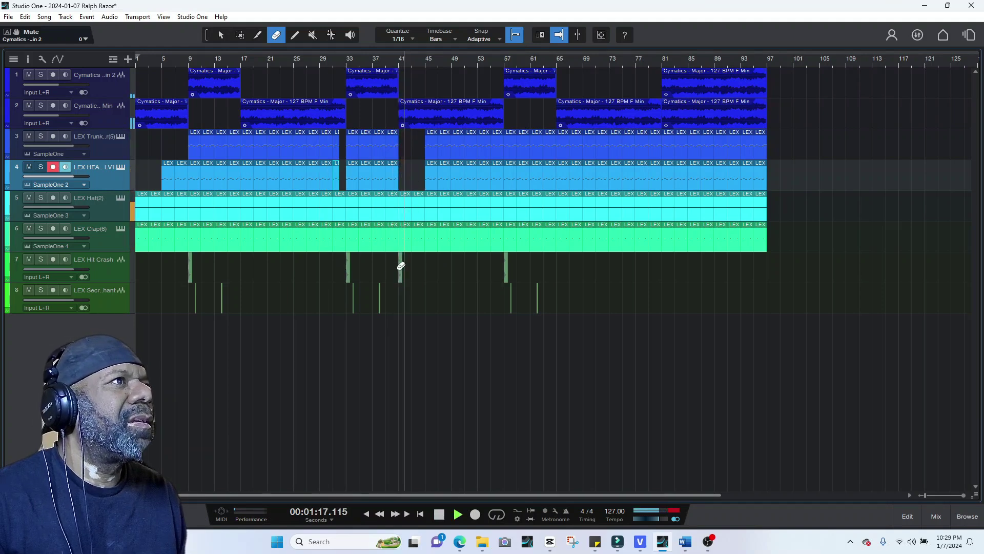
# - Play the bar 41 breakdown and compare its LEX Hit Crash with the crash at bar 9
pyautogui.press('space')
pyautogui.press('space')
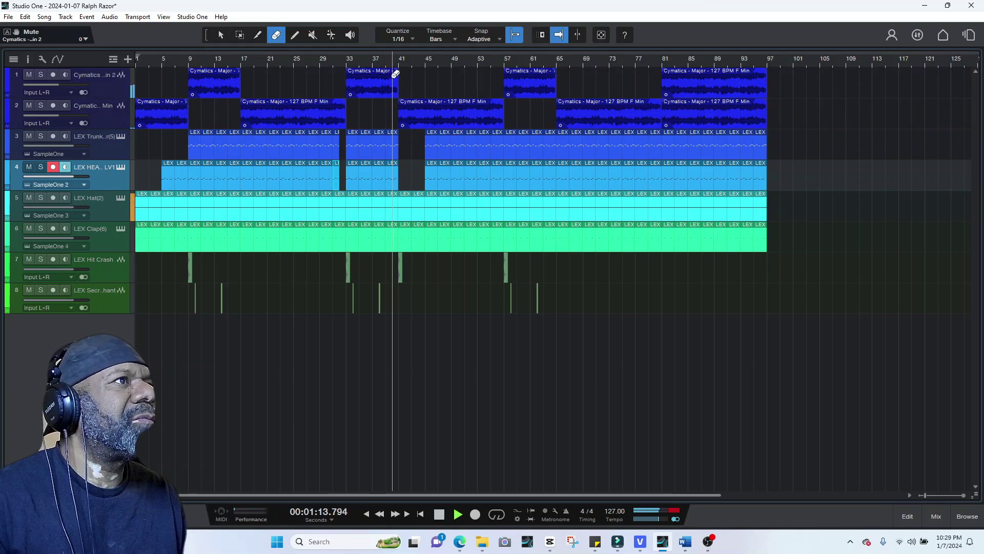
pyautogui.click(225, 36)
pyautogui.press('space')
pyautogui.click(402, 273)
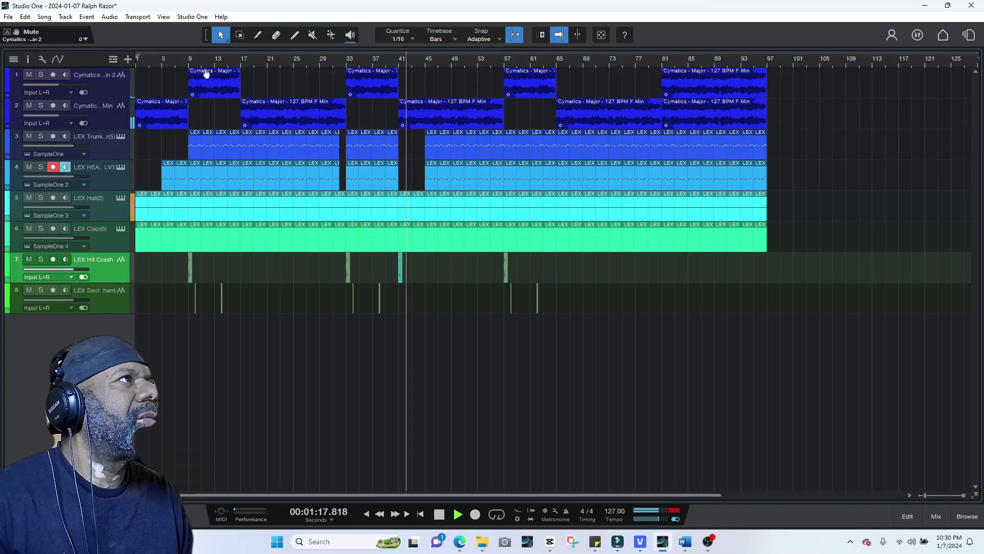
pyautogui.click(183, 61)
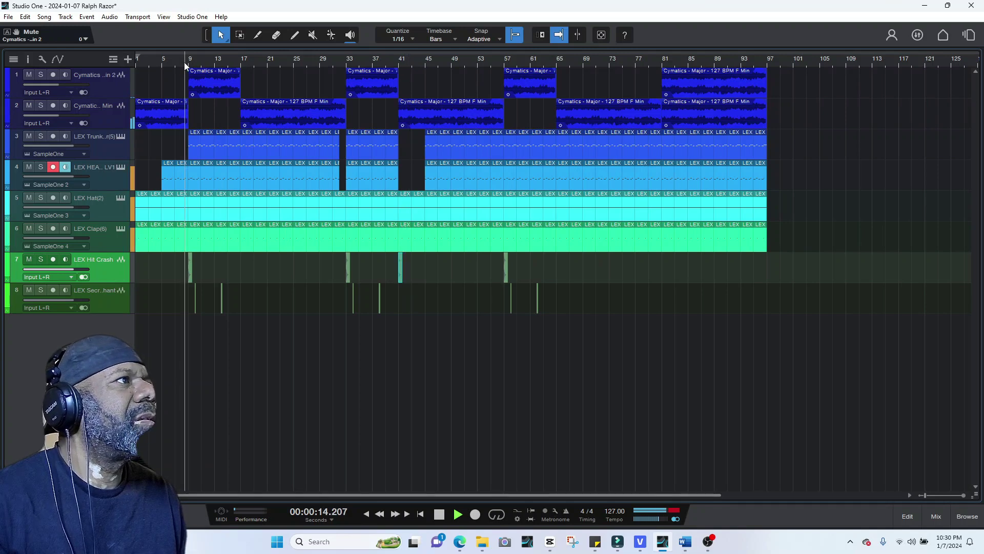
pyautogui.press('space')
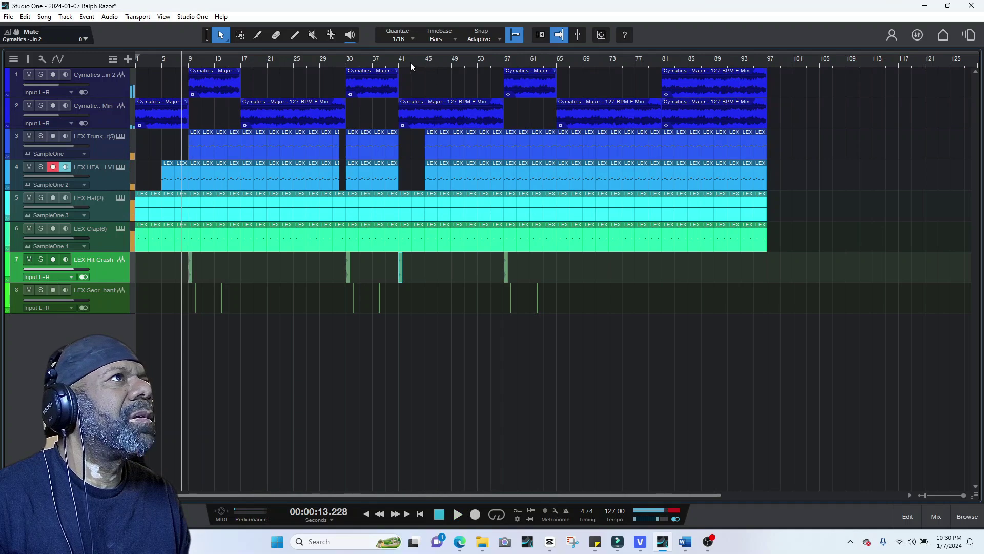
pyautogui.click(399, 62)
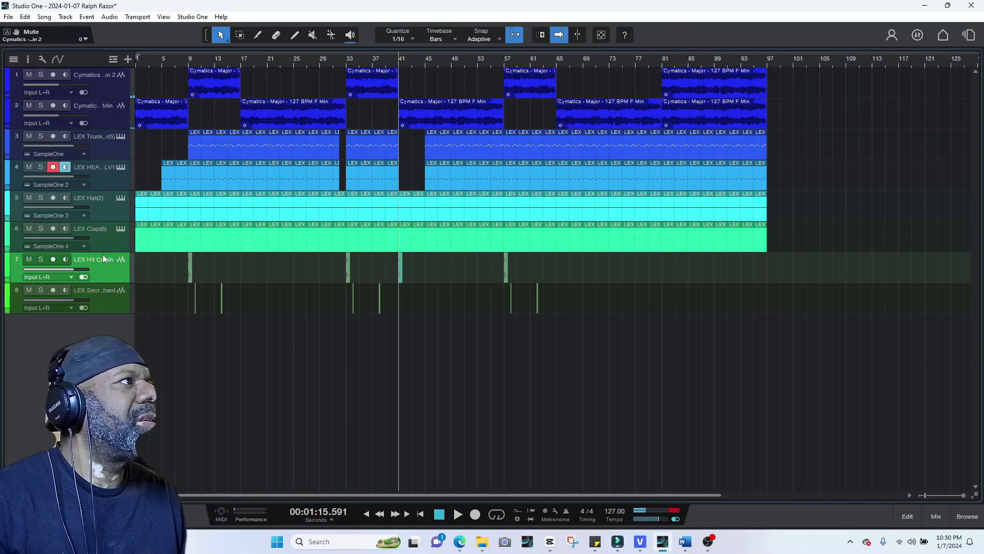
# - Inspect the LEX Hit Crash channel and its output routing in the mixer while playing from bar 41
pyautogui.click(936, 516)
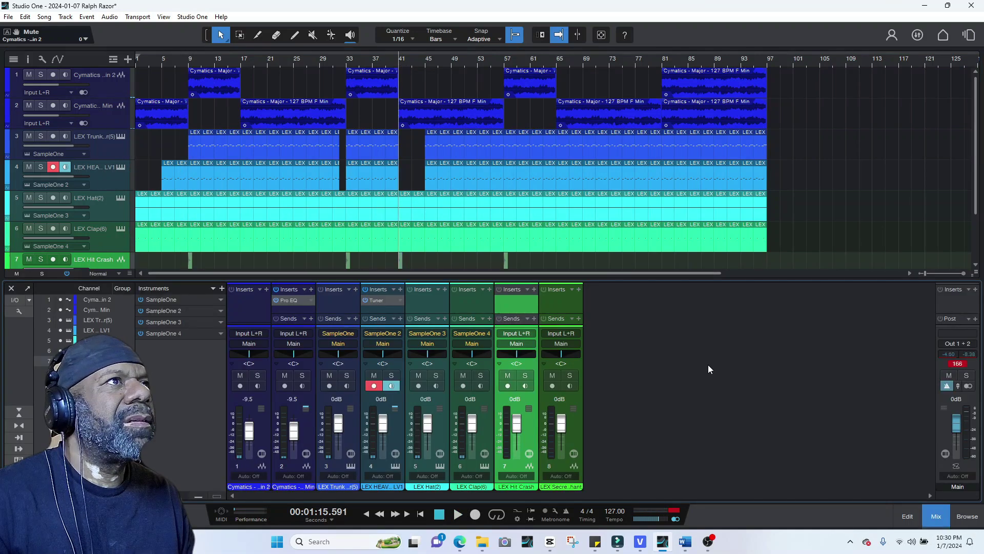
pyautogui.press('space')
pyautogui.click(526, 334)
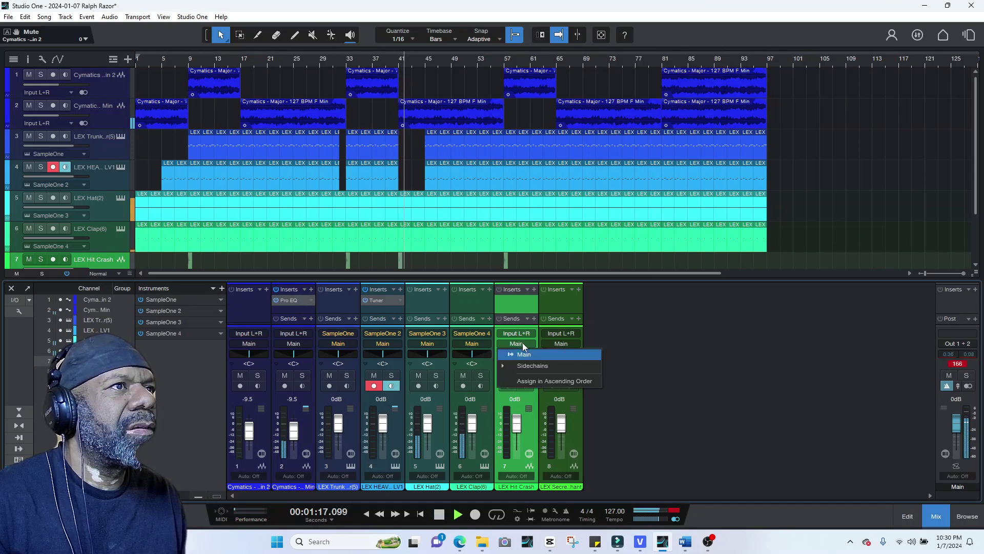
pyautogui.click(644, 333)
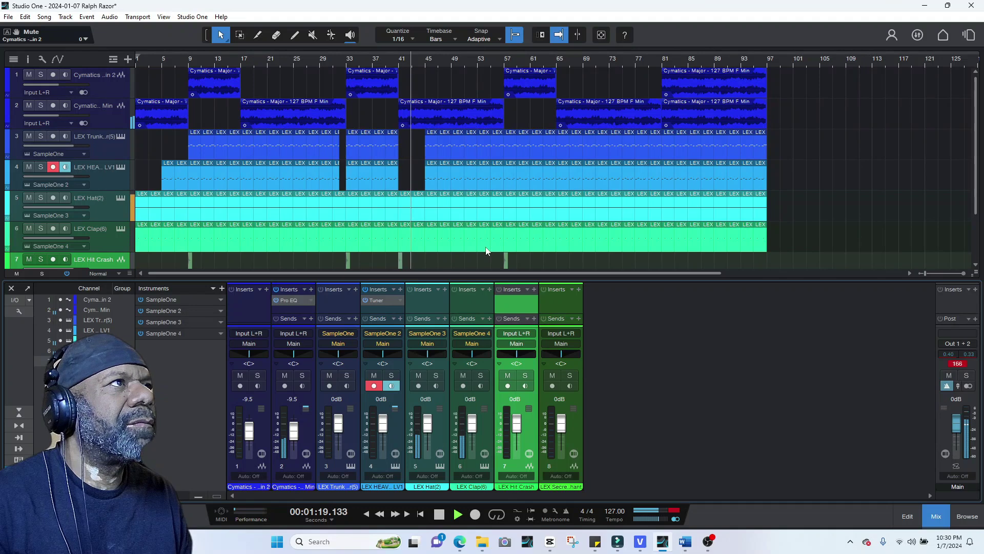
pyautogui.click(936, 516)
pyautogui.press('space')
pyautogui.click(116, 301)
pyautogui.click(115, 279)
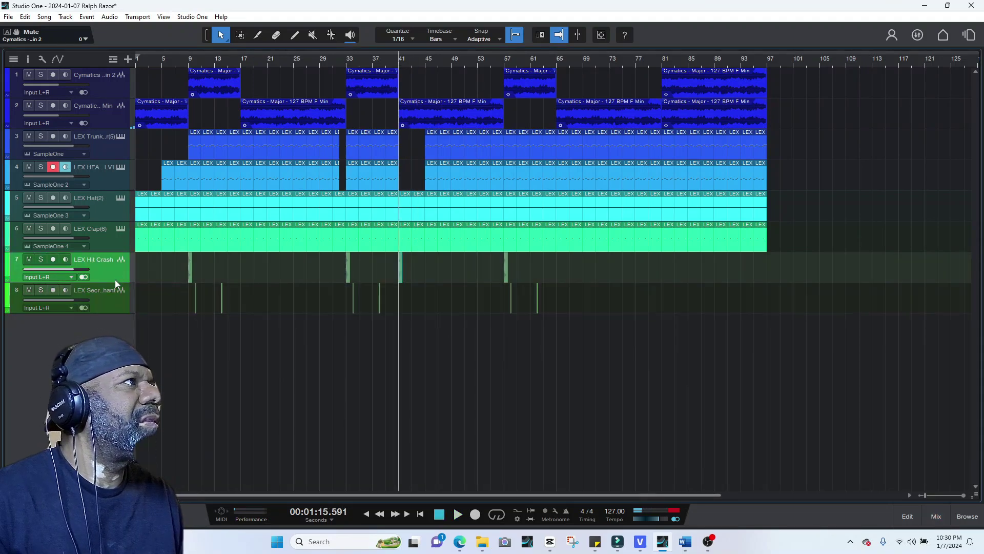
pyautogui.press('space')
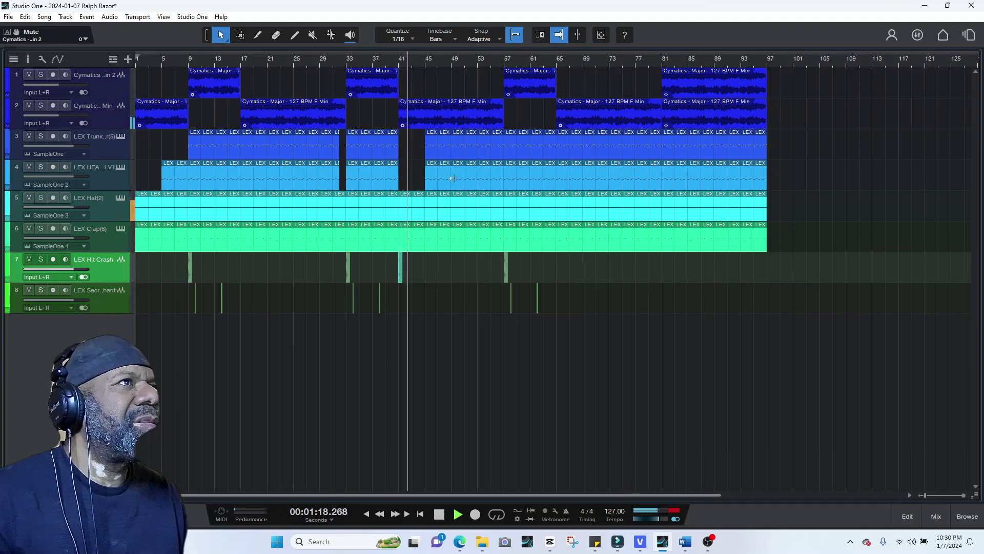
# - Trim the LEX Trunk and LEX HEAVY Kick LV1 events to leave a one-bar dropout before bar 57
pyautogui.click(501, 143)
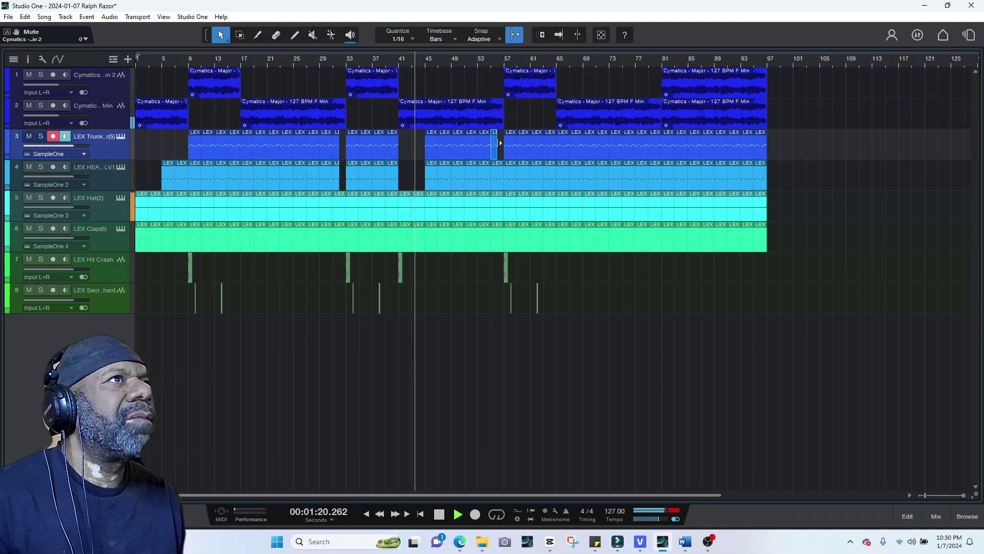
pyautogui.click(499, 179)
pyautogui.moveTo(500, 179); pyautogui.dragTo(495, 178)
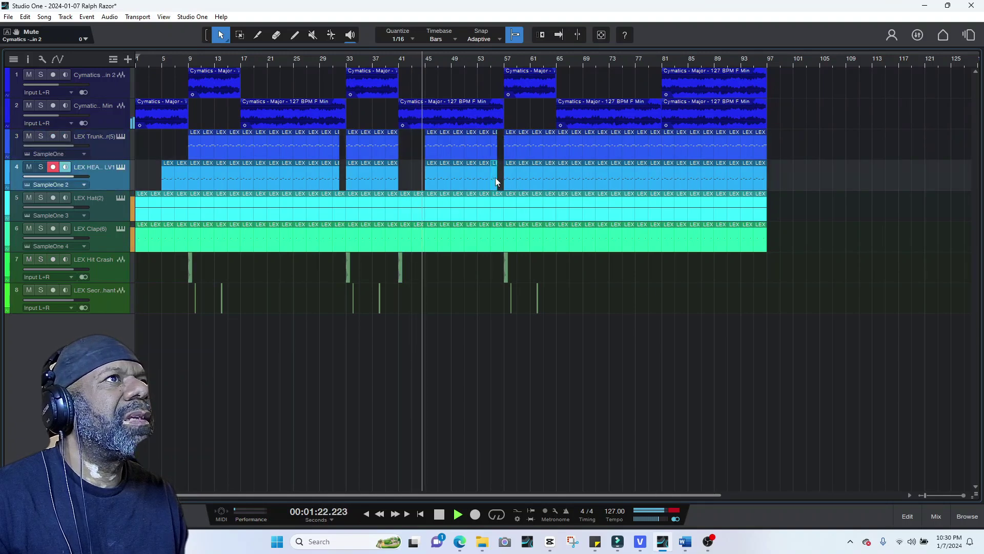
# - Lower LEX Trunk to -3.7 dB, LEX HEAVY Kick LV1 to -4.3 dB and LEX Clap to -3.7 dB, and disarm the kick track
pyautogui.click(925, 512)
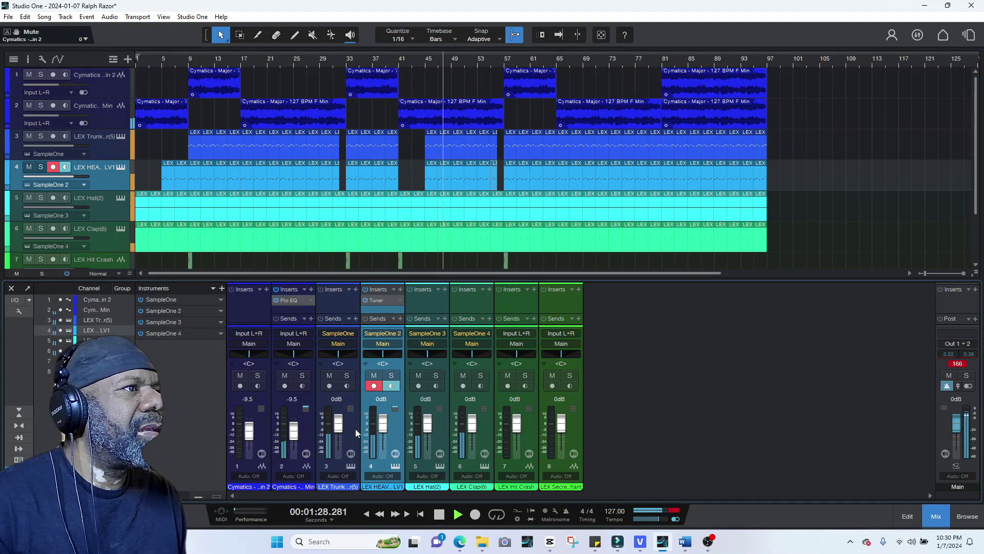
pyautogui.moveTo(338, 428); pyautogui.dragTo(383, 427)
pyautogui.moveTo(475, 429); pyautogui.dragTo(474, 432)
pyautogui.click(379, 385)
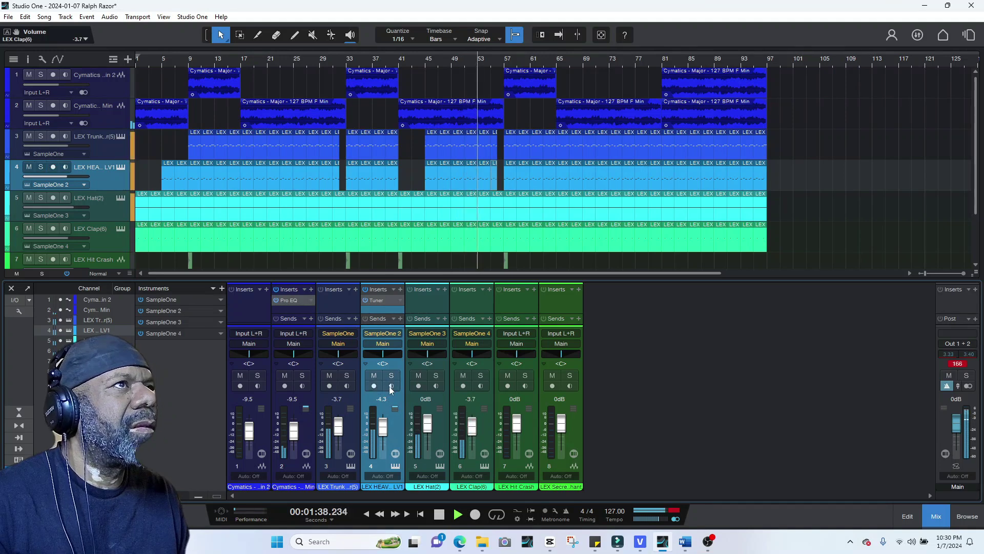
pyautogui.click(934, 514)
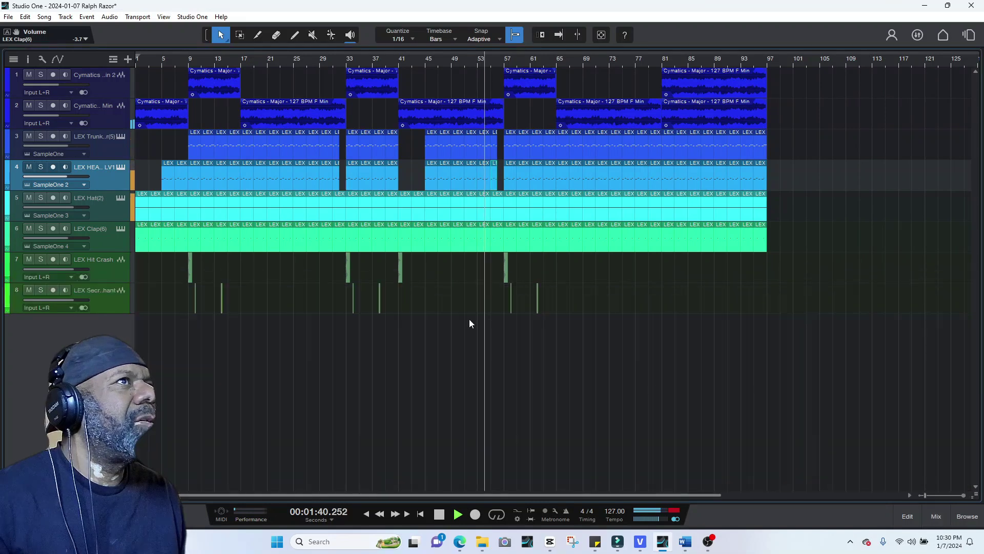
# - Play from just before bar 41 through the drum breakdown to check the new levels
pyautogui.click(275, 36)
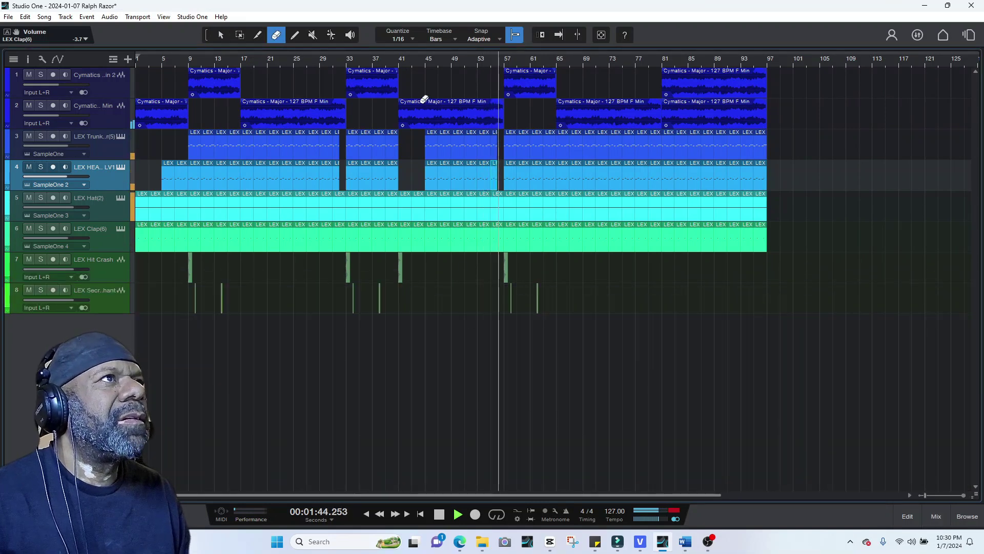
pyautogui.press('space')
pyautogui.click(390, 62)
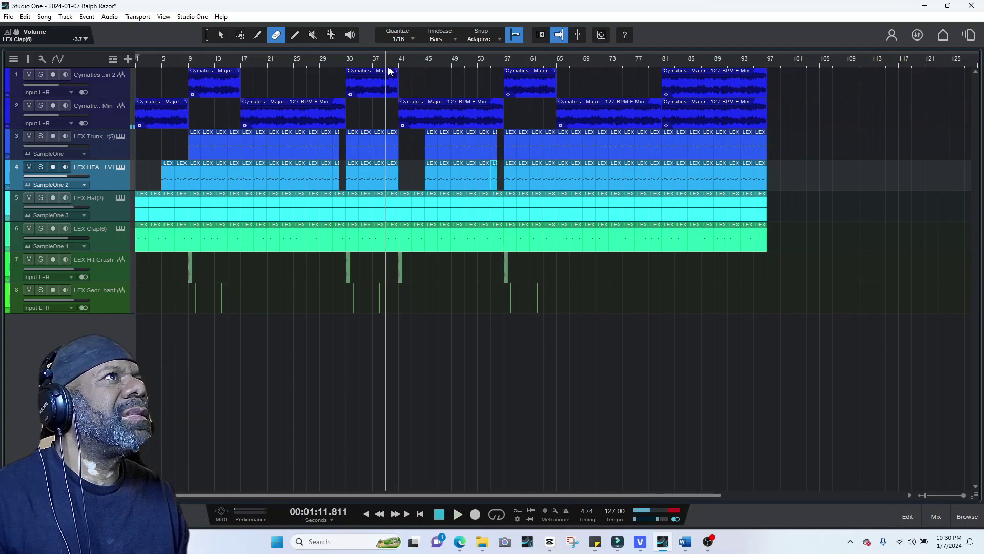
pyautogui.press('space')
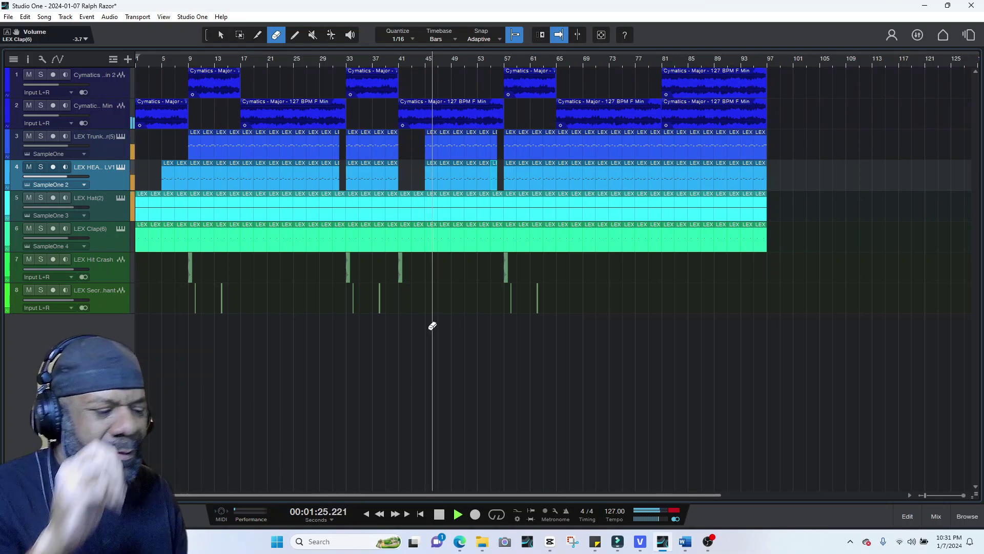
pyautogui.press('space')
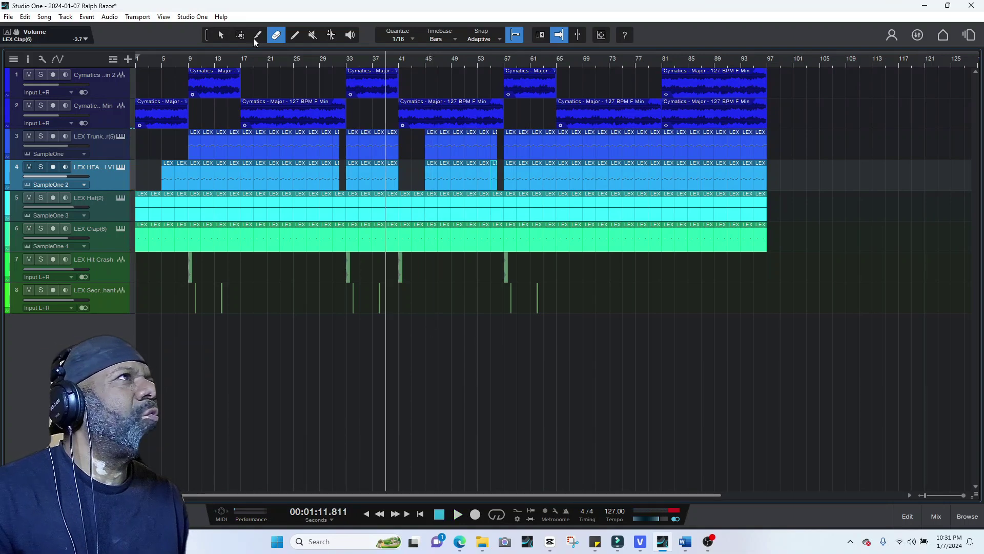
# - Trim the last clip on the duplicate Cymatics track to end at bar 89
pyautogui.click(223, 32)
pyautogui.moveTo(771, 82); pyautogui.dragTo(717, 85)
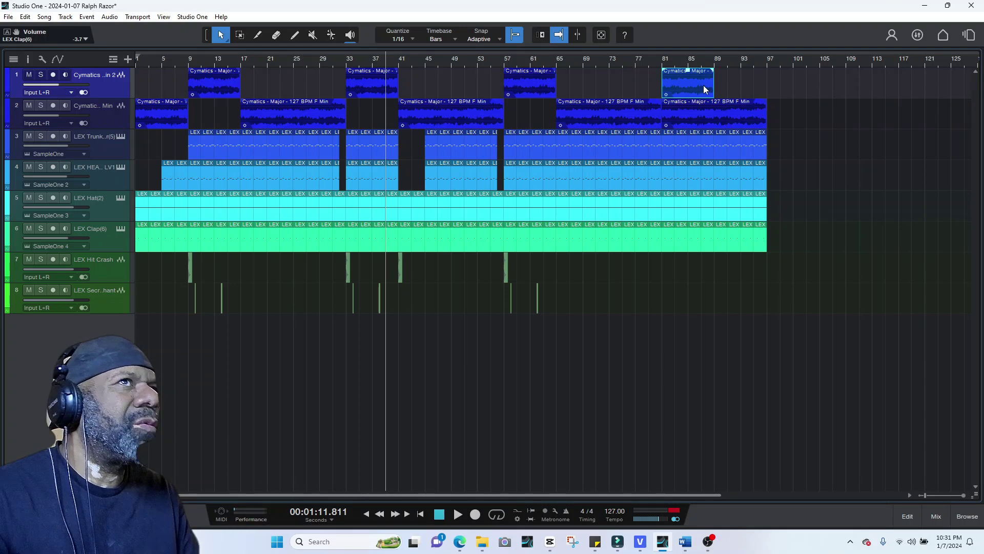
pyautogui.click(632, 119)
pyautogui.click(721, 121)
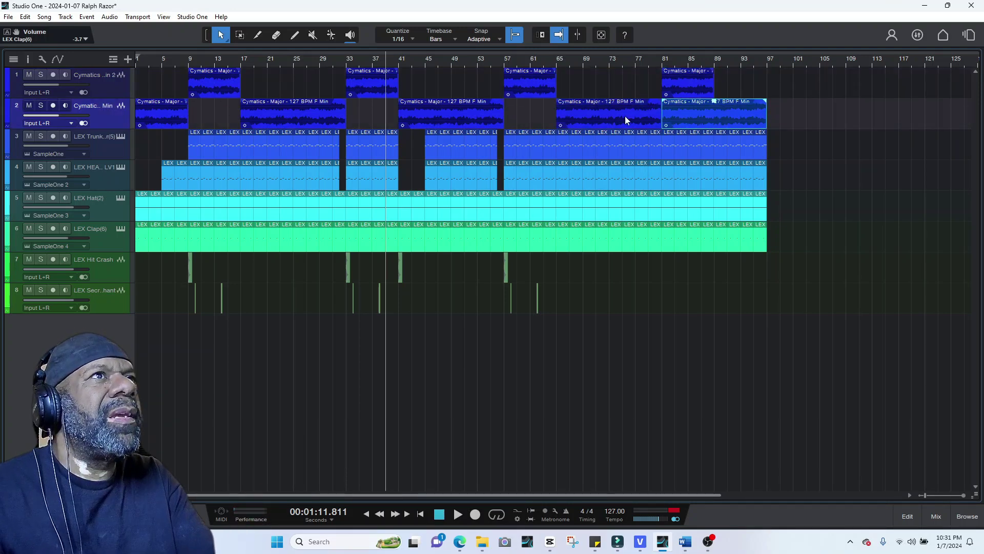
# - Move the main Cymatics track's bar 65 clip to bar 57, end it at bar 65, and duplicate it with the copy extended to bar 81
pyautogui.click(498, 120)
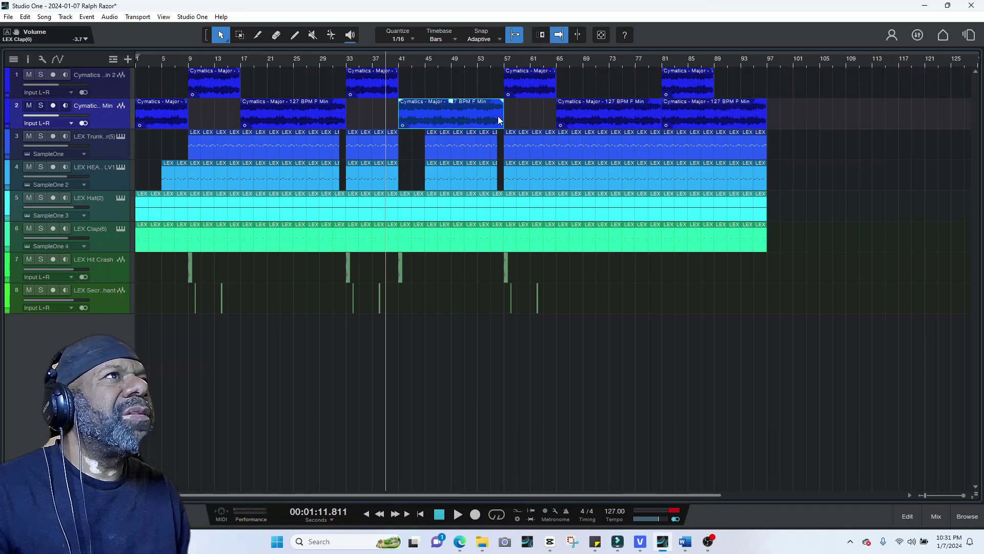
pyautogui.moveTo(490, 117); pyautogui.dragTo(530, 116)
pyautogui.moveTo(613, 115); pyautogui.dragTo(556, 118)
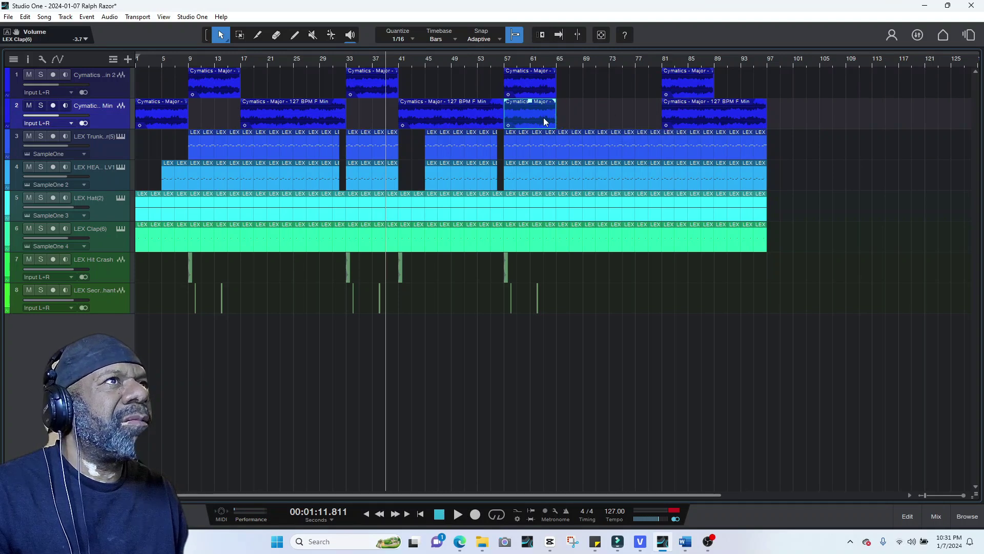
pyautogui.press('d')
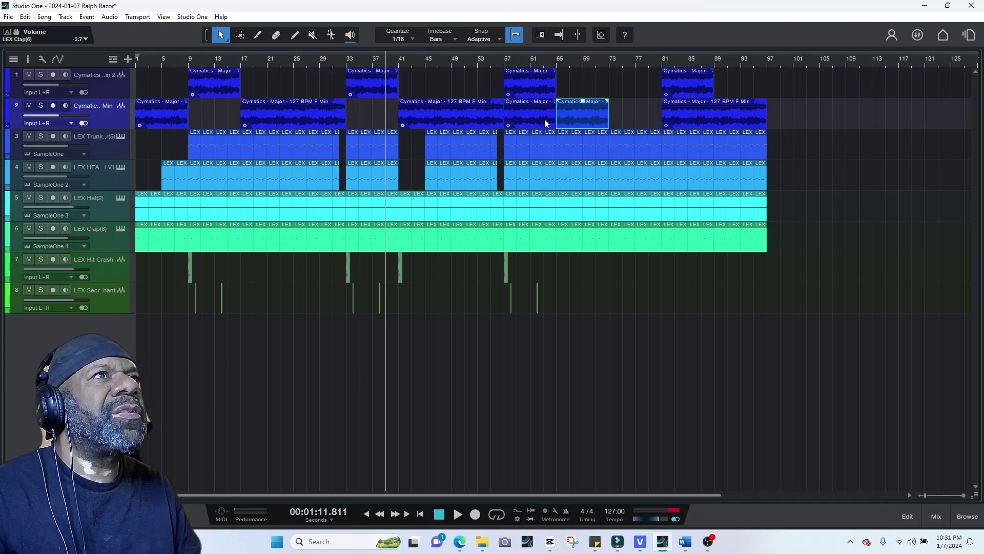
pyautogui.moveTo(613, 113); pyautogui.dragTo(661, 112)
# - Play the transition from bar 56 into the layered section at bar 57
pyautogui.click(498, 60)
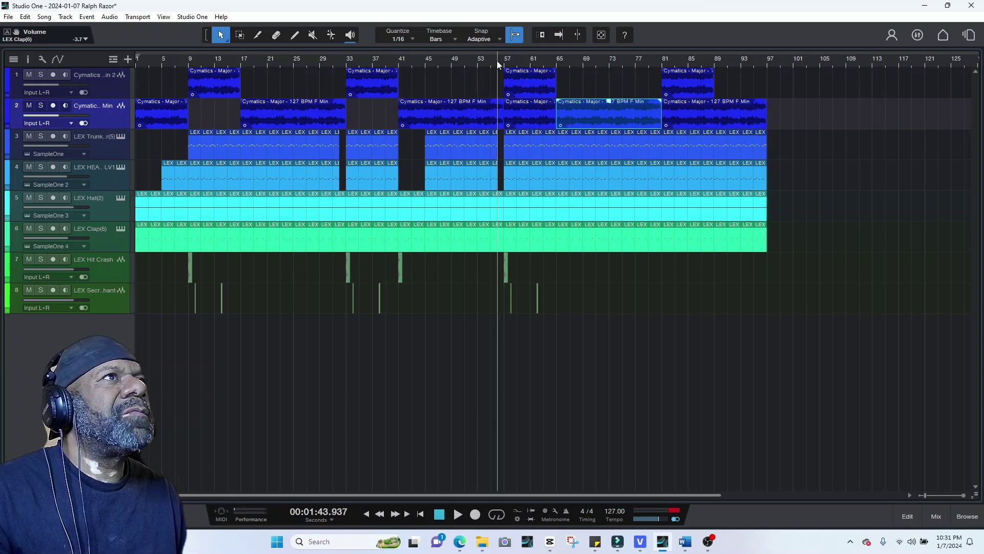
pyautogui.press('space')
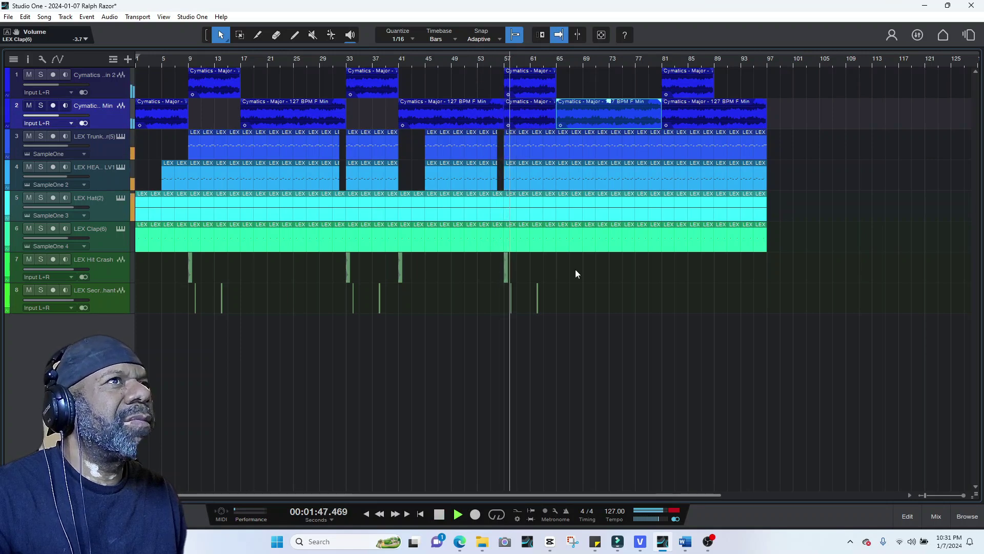
pyautogui.click(590, 277)
pyautogui.press('space')
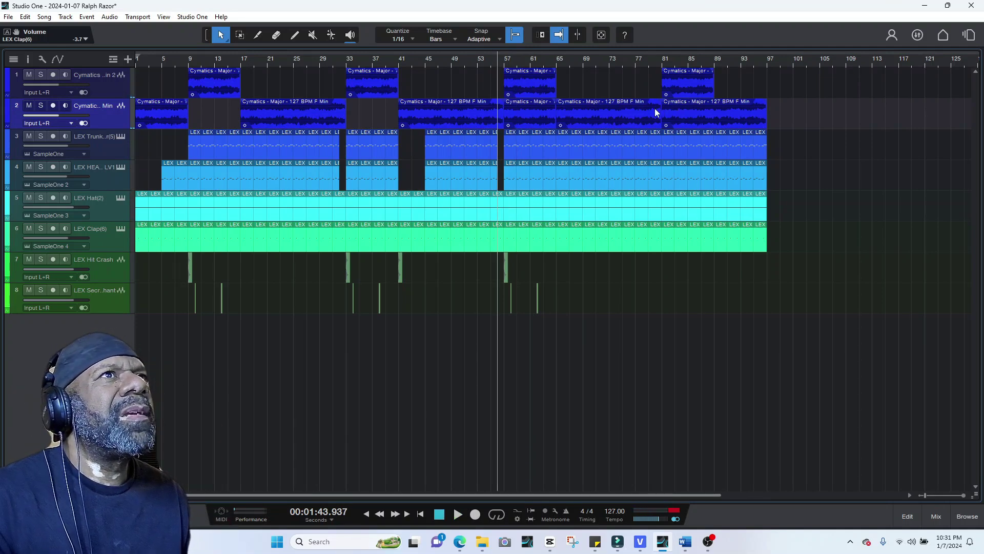
# - Set Quantize to 1/32 and split the main Cymatics clip into short slices between bars 79 and 81
pyautogui.click(260, 35)
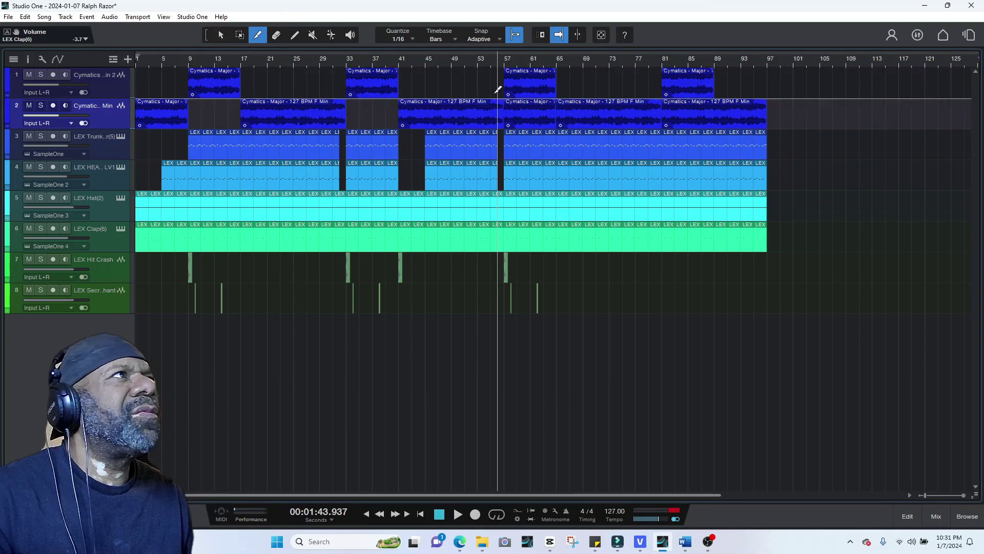
pyautogui.click(651, 113)
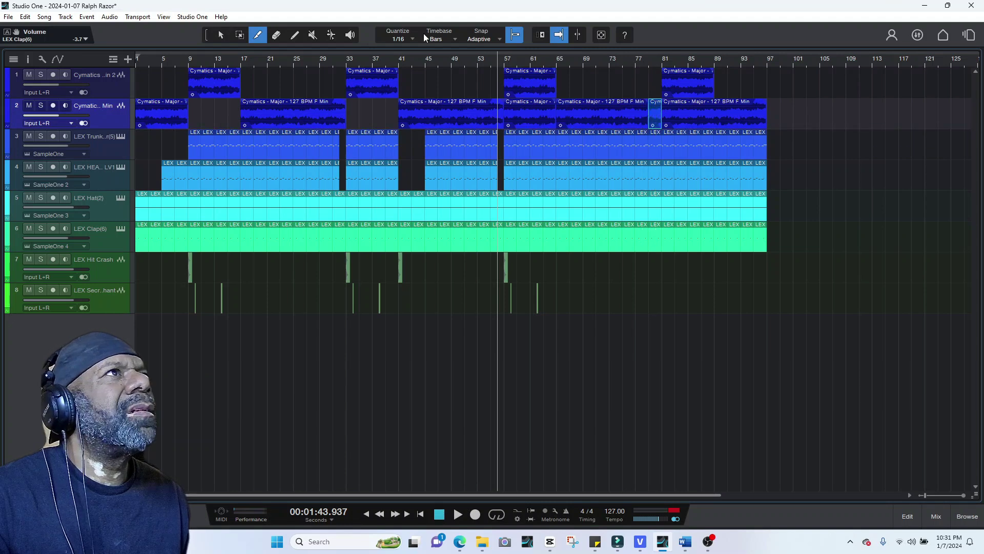
pyautogui.click(405, 39)
pyautogui.click(519, 55)
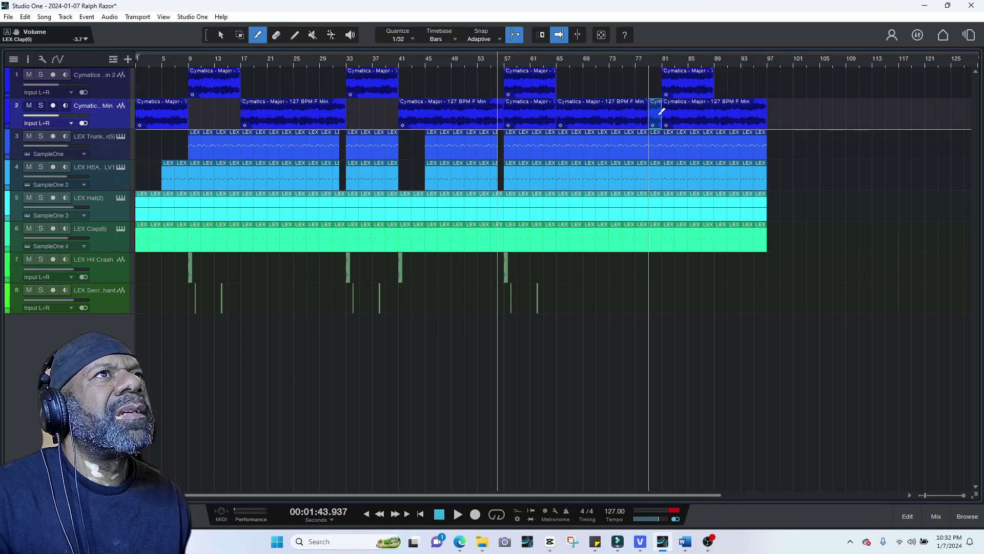
pyautogui.scroll(5, 965, 494)
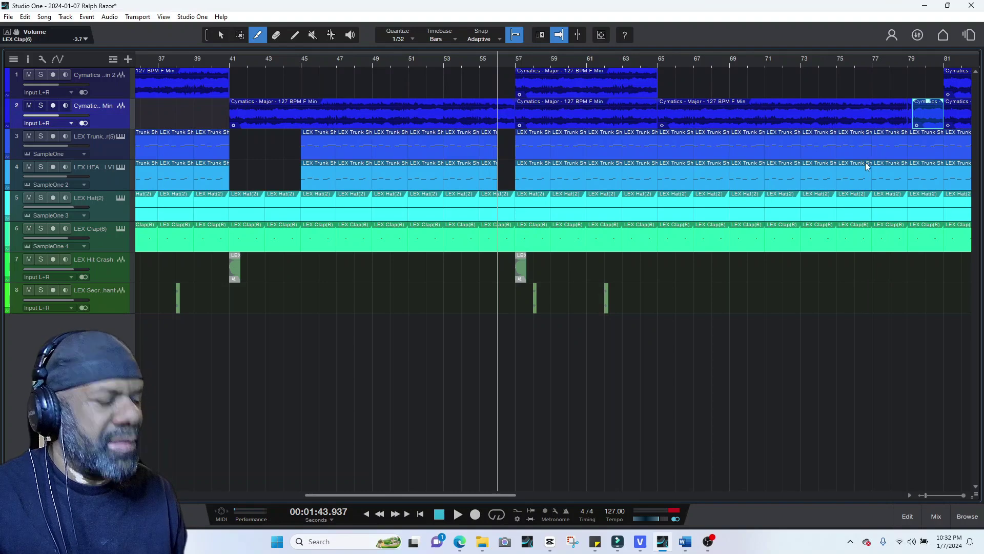
pyautogui.moveTo(913, 120); pyautogui.dragTo(934, 106)
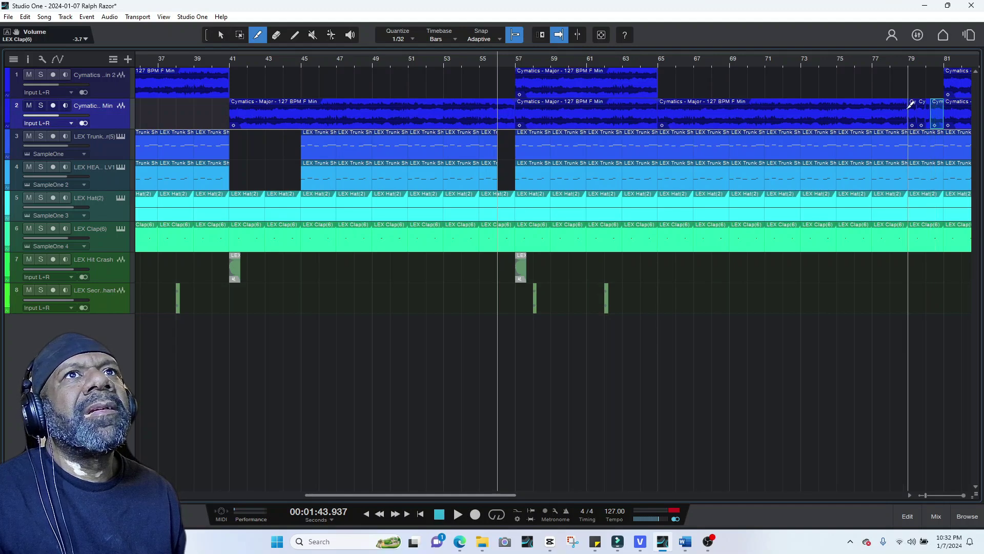
# - Erase the Cymatics slices before bar 81, keeping only the first short slice at bar 79
pyautogui.click(280, 35)
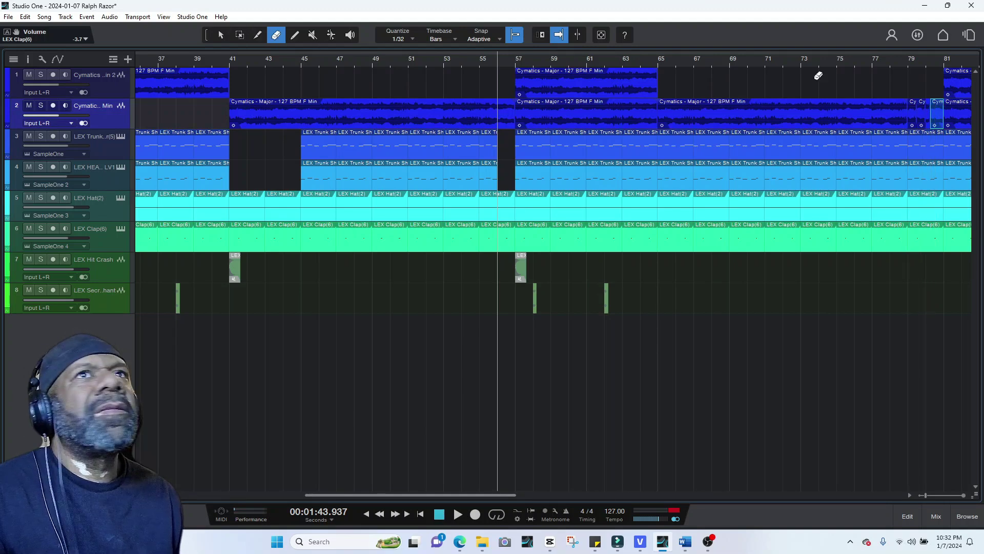
pyautogui.click(936, 106)
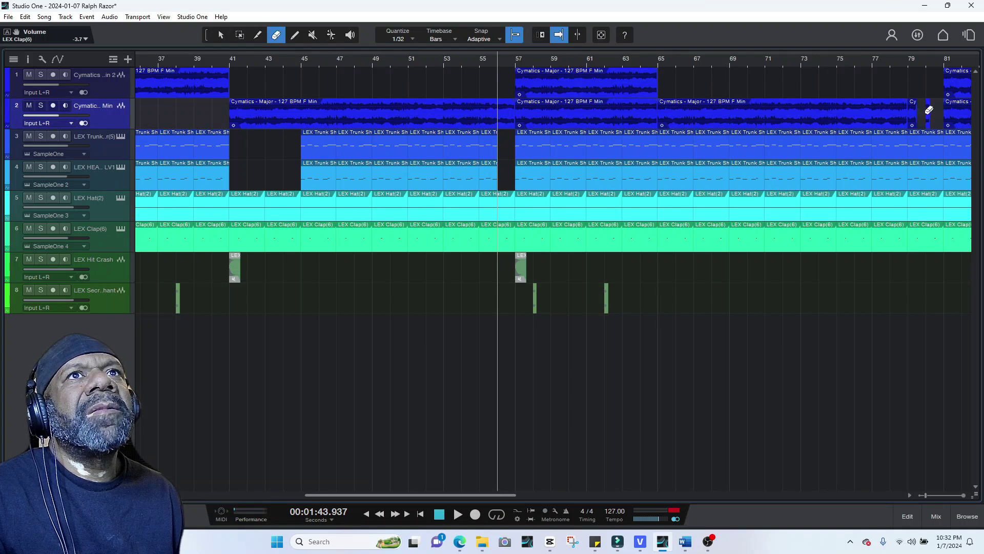
pyautogui.click(221, 37)
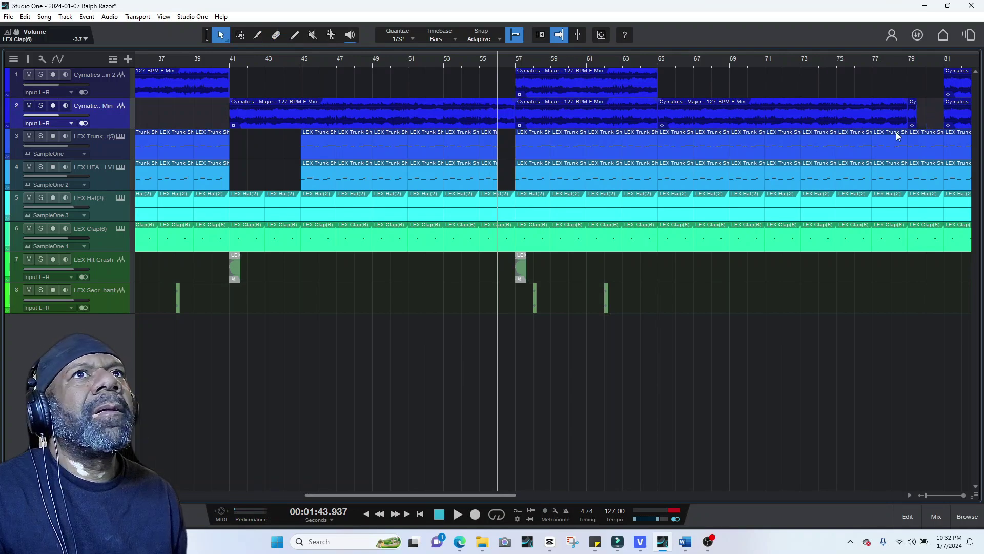
# - Duplicate the short Cymatics slice from bar 79, shorten the later copies, and repeat them up to bar 81 as a stutter
pyautogui.click(914, 116)
pyautogui.press('d')
pyautogui.press('d')
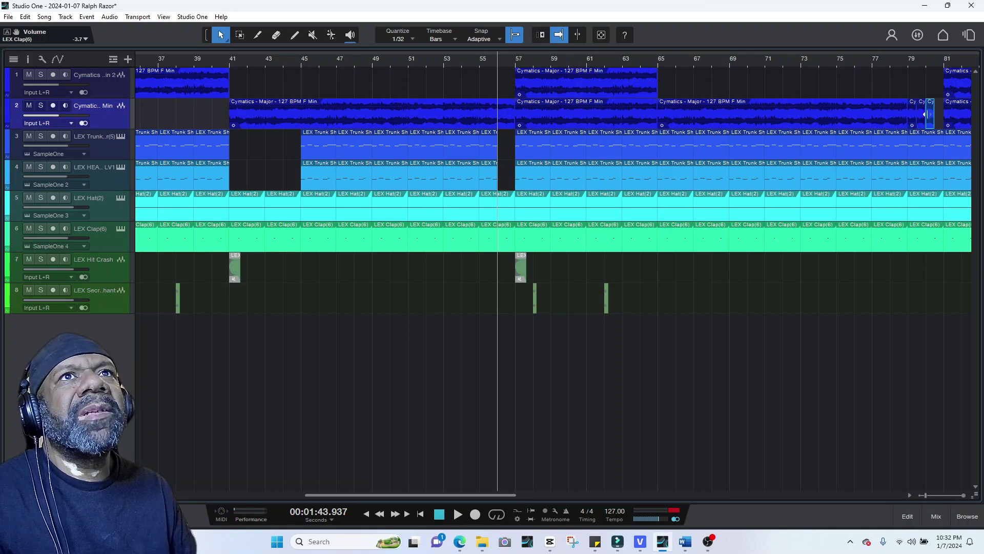
pyautogui.moveTo(937, 114); pyautogui.dragTo(934, 114)
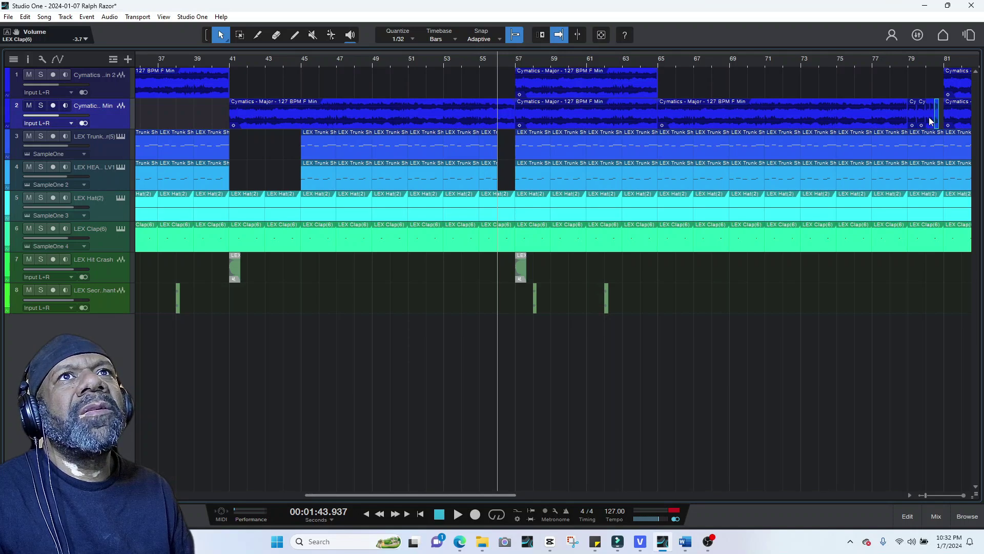
# - Play the arrangement from bar 76 through the sliced Cymatics stutter into the section at bar 81
pyautogui.click(854, 62)
pyautogui.press('space')
pyautogui.moveTo(488, 495); pyautogui.dragTo(597, 503)
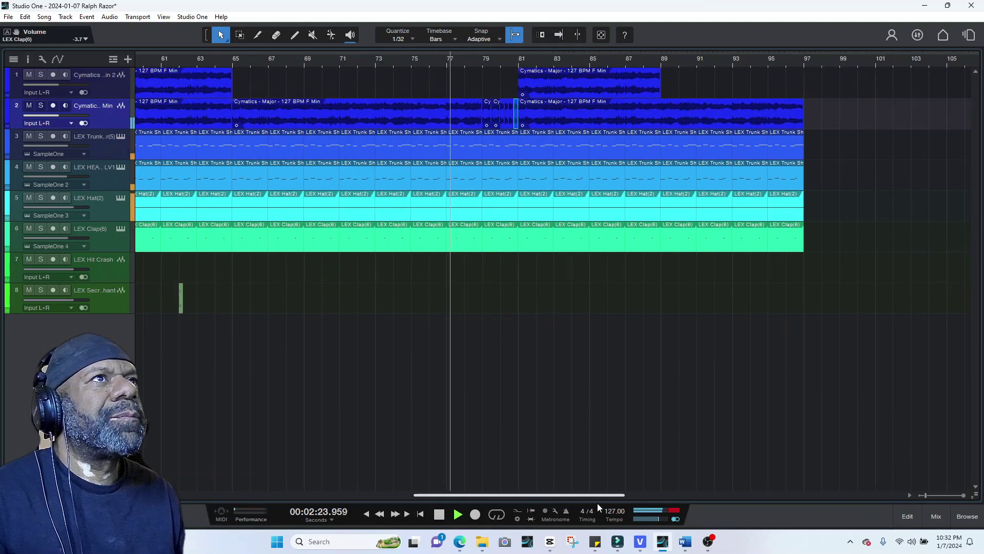
pyautogui.click(921, 494)
pyautogui.click(921, 494)
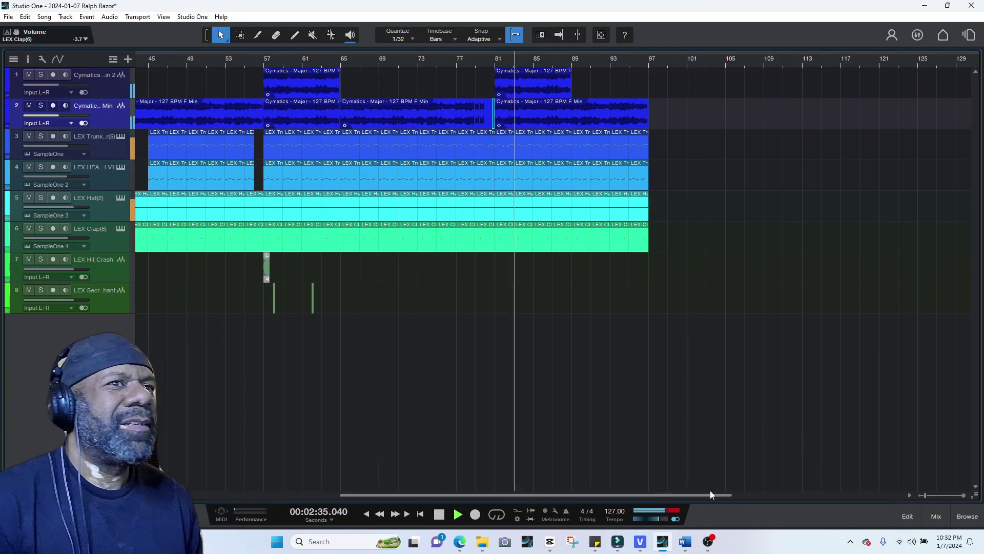
pyautogui.click(439, 513)
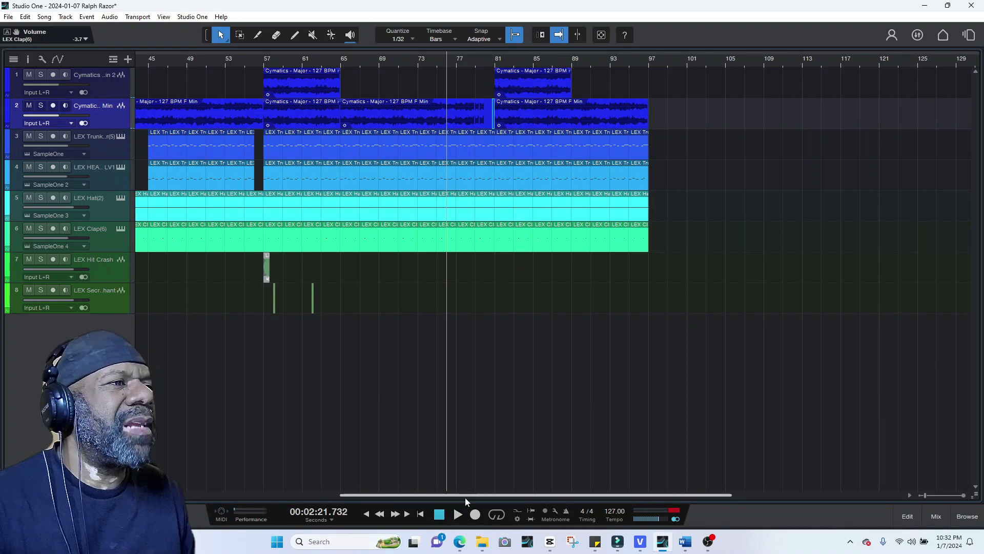
# - Review the full arrangement from bar 1 to its end and briefly replay the passage starting at bar 76
pyautogui.moveTo(453, 495); pyautogui.dragTo(331, 495)
pyautogui.click(920, 495)
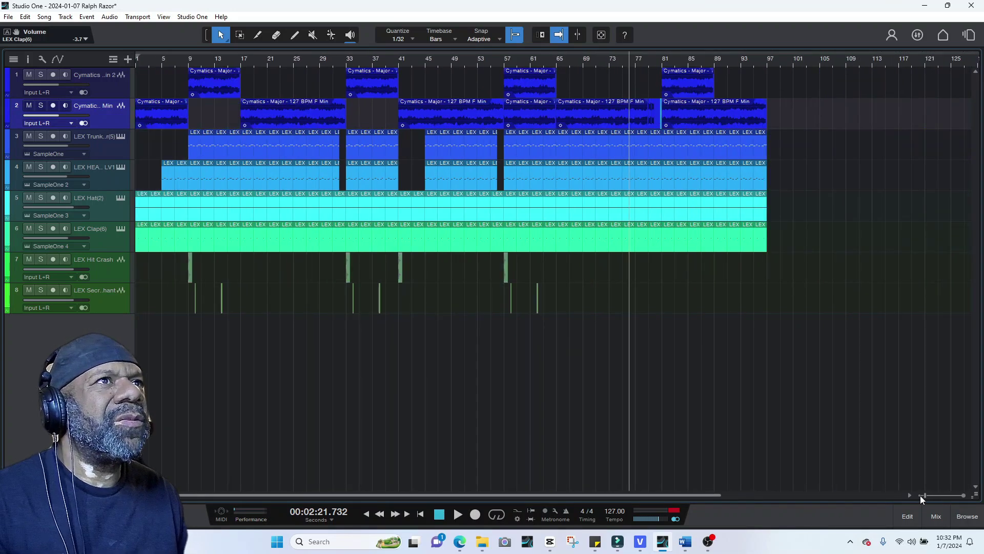
pyautogui.click(920, 495)
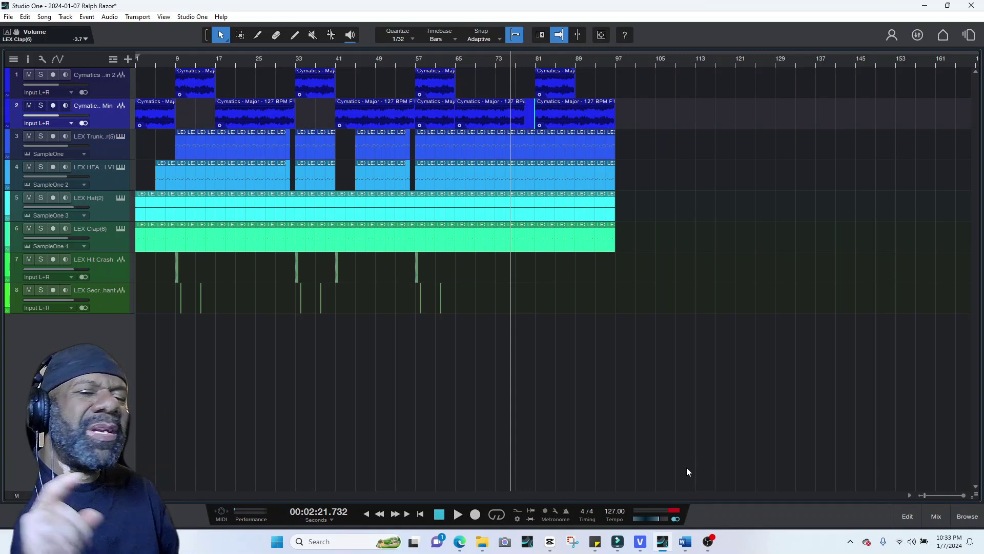
pyautogui.press('space')
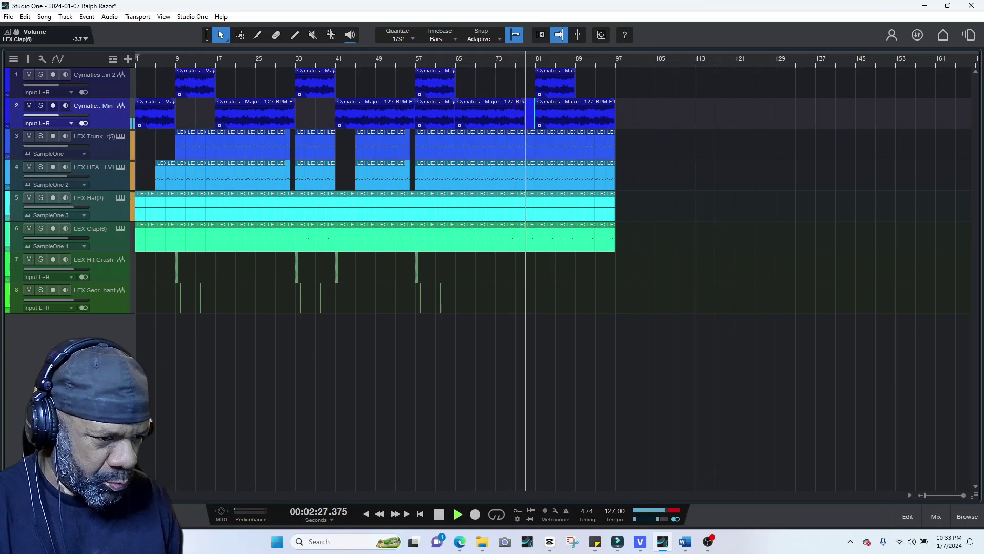
pyautogui.press('space')
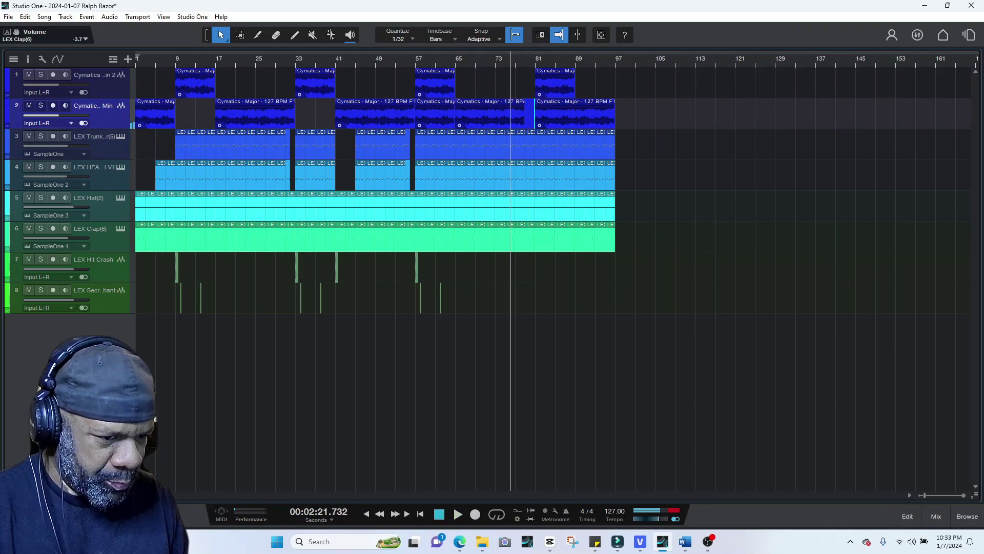